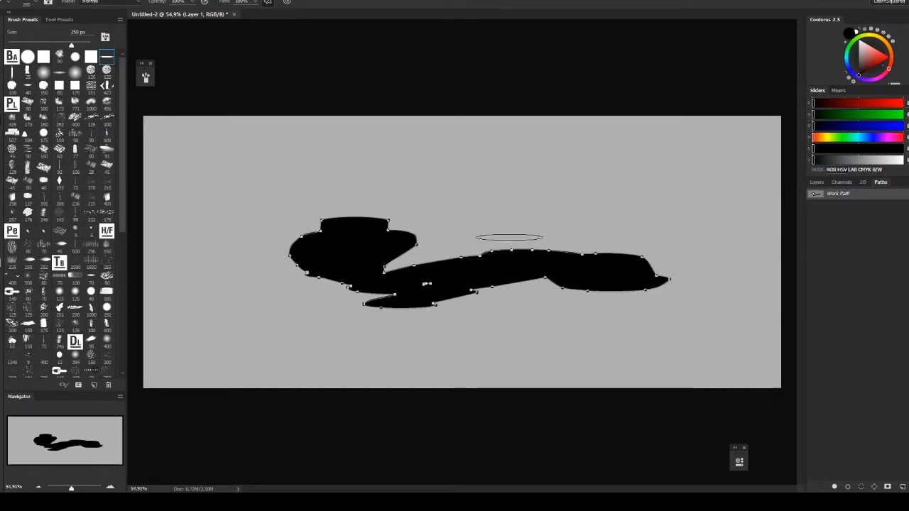
- Define the black silhouette's work path as a new custom shape
left_click(31, 1)
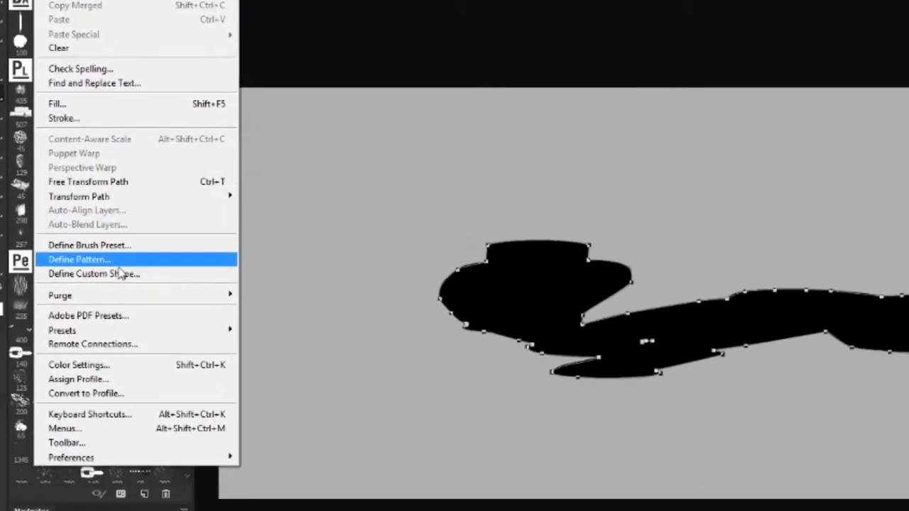
left_click(121, 273)
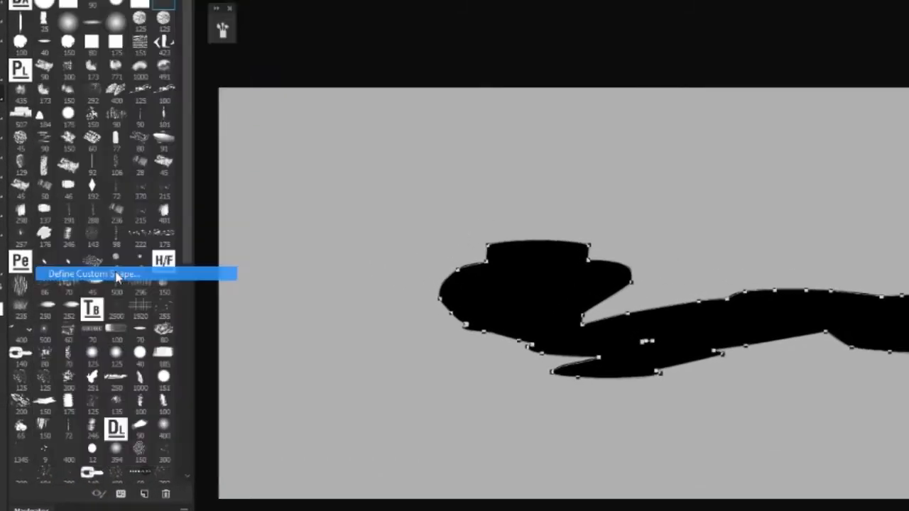
left_click(630, 189)
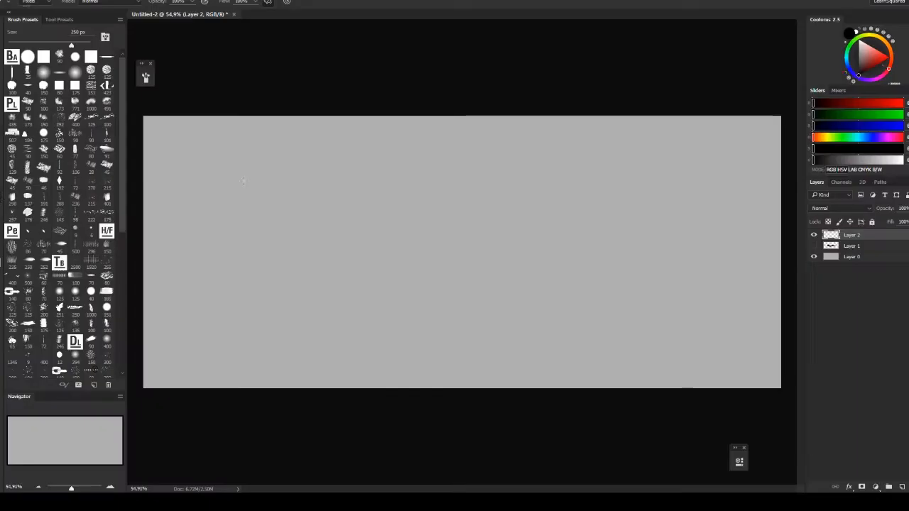
- Draw several black copies of the new custom shape across the canvas on Layer 2, varying their size and direction
right_click(257, 189)
left_click_drag(234, 184, 523, 223)
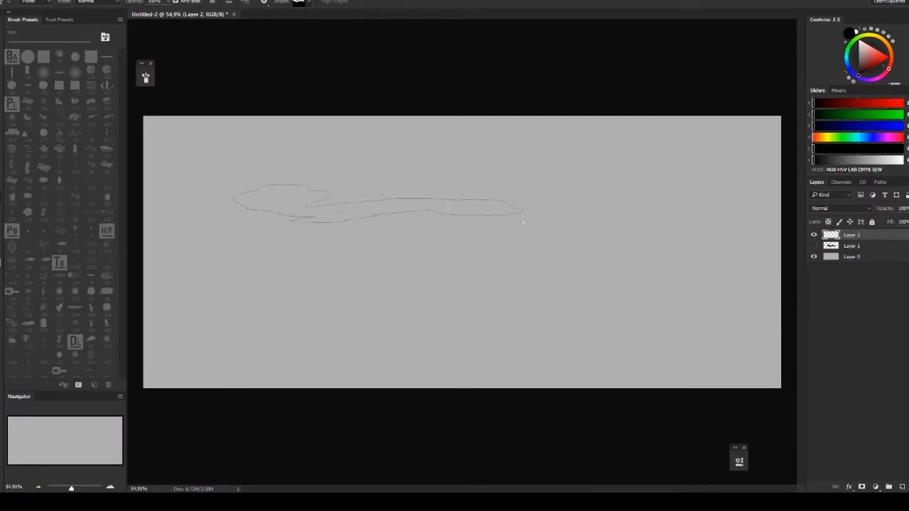
left_click_drag(224, 257, 613, 306)
mouse_move(670, 219)
left_mouse_down()
mouse_move(413, 292)
mouse_move(414, 280)
left_mouse_up()
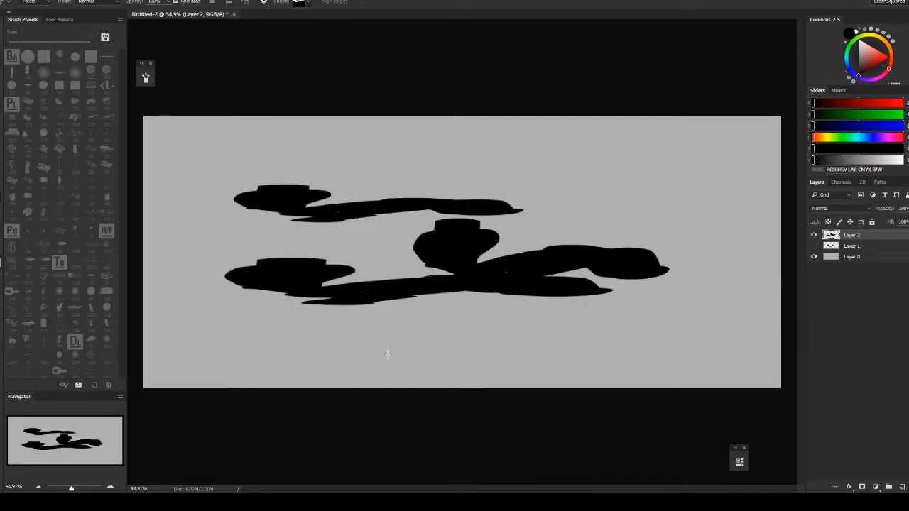
mouse_move(275, 330)
left_mouse_down()
mouse_move(632, 345)
mouse_move(649, 365)
left_mouse_up()
mouse_move(715, 170)
left_mouse_down()
mouse_move(533, 276)
mouse_move(354, 342)
left_mouse_up()
left_click_drag(247, 143, 390, 211)
left_click_drag(162, 158, 750, 309)
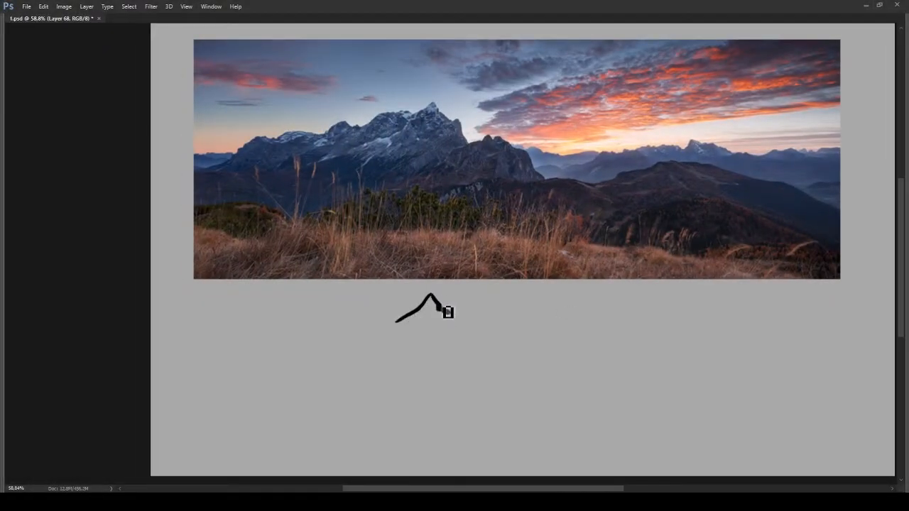
- Paint the black ridge descending from the mountain peak below the photo, with short shaded strokes and a refined lower slope
mouse_move(453, 321)
left_mouse_down()
mouse_move(418, 331)
mouse_move(473, 325)
mouse_move(475, 344)
mouse_move(474, 331)
mouse_move(490, 333)
mouse_move(536, 406)
mouse_move(470, 351)
left_mouse_up()
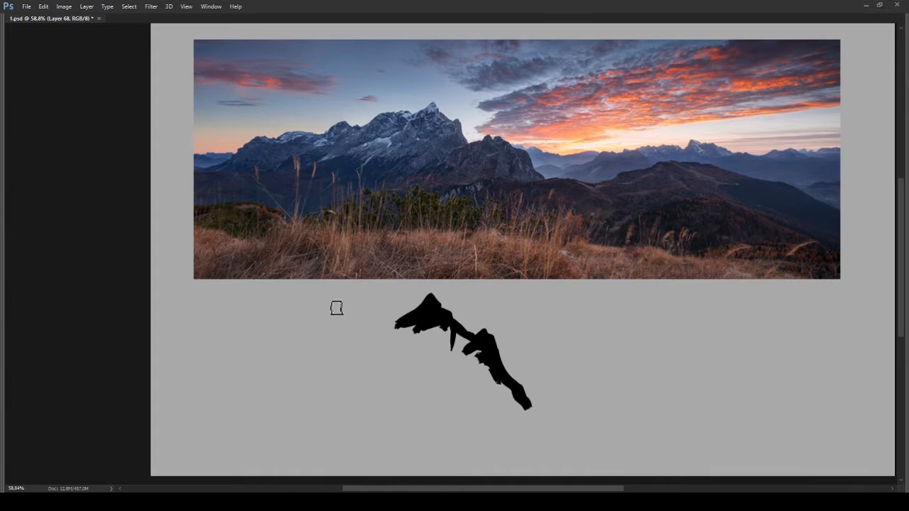
left_click_drag(449, 331, 440, 348)
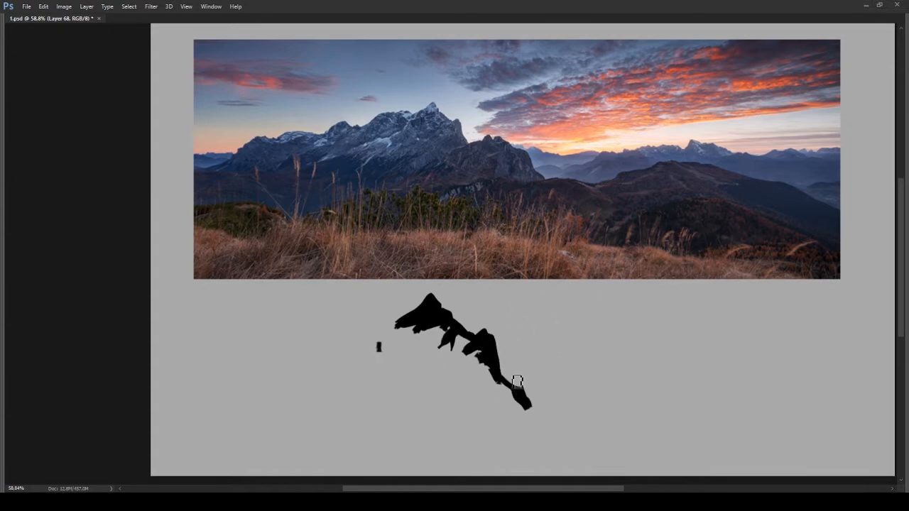
left_click_drag(518, 382, 535, 405)
left_click_drag(498, 349, 510, 388)
left_click_drag(551, 401, 568, 398)
- Paint the mountain's flat base line and fill its body solid black up to the ridge
key("r")
left_click_drag(567, 399, 355, 471)
key("Escape")
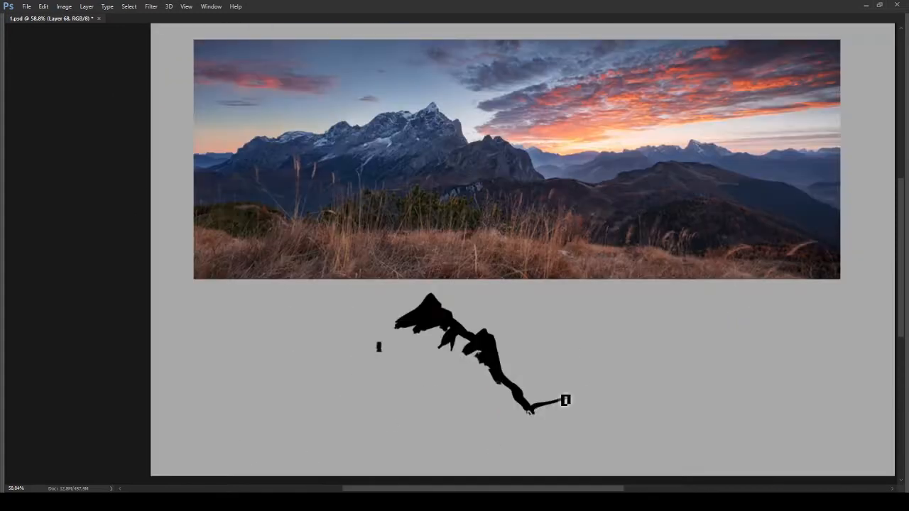
mouse_move(563, 406)
left_mouse_down()
mouse_move(540, 414)
mouse_move(356, 417)
left_mouse_up()
left_click_drag(491, 348, 435, 370)
mouse_move(435, 328)
left_mouse_down()
mouse_move(404, 336)
mouse_move(373, 367)
left_mouse_up()
left_click_drag(490, 376, 406, 401)
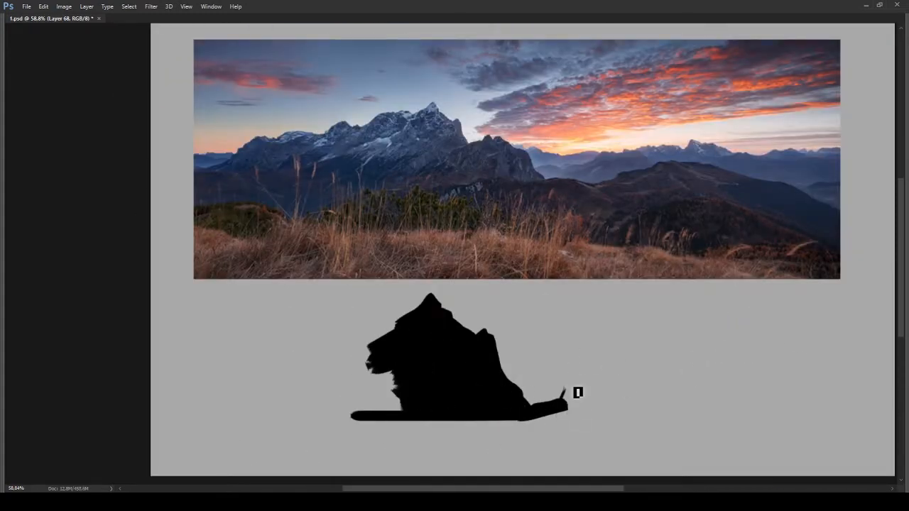
- Paint a smaller twin-peaked hill with a sloping shoulder beside the main mountain and fill it down to the base
left_click_drag(580, 393, 574, 399)
mouse_move(601, 394)
left_mouse_down()
mouse_move(676, 425)
mouse_move(691, 458)
mouse_move(610, 421)
mouse_move(609, 388)
left_mouse_up()
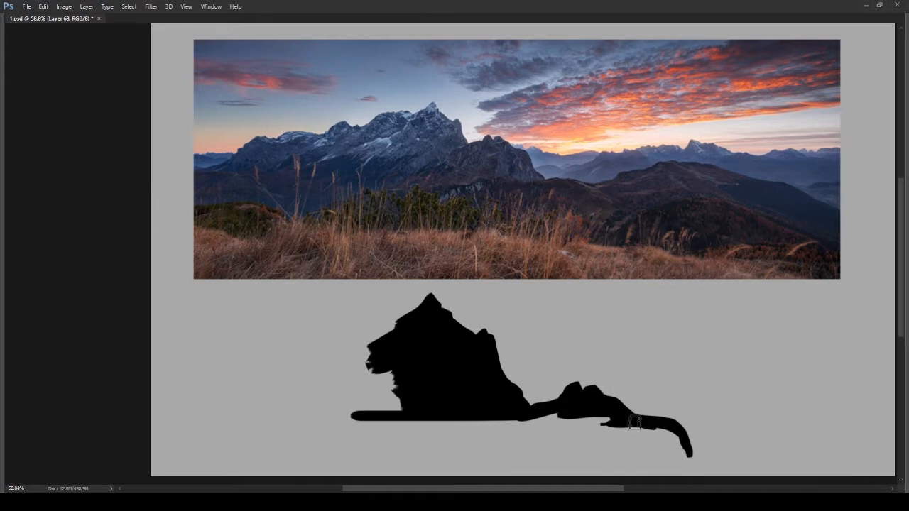
left_click_drag(635, 423, 469, 431)
mouse_move(551, 445)
left_mouse_down()
mouse_move(683, 448)
mouse_move(628, 336)
mouse_move(654, 402)
mouse_move(683, 430)
mouse_move(261, 429)
mouse_move(451, 372)
mouse_move(416, 381)
mouse_move(298, 338)
left_mouse_up()
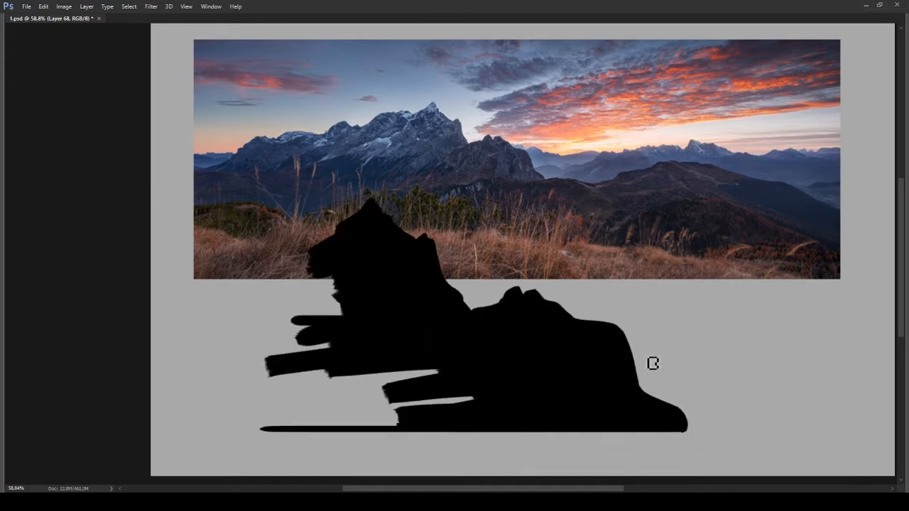
- Shape the main mountain's outer slope opposite the twin-peaked hill and fill the gaps down to the base in black
mouse_move(356, 211)
left_mouse_down()
mouse_move(452, 221)
mouse_move(405, 265)
mouse_move(429, 235)
mouse_move(360, 258)
mouse_move(445, 251)
left_mouse_up()
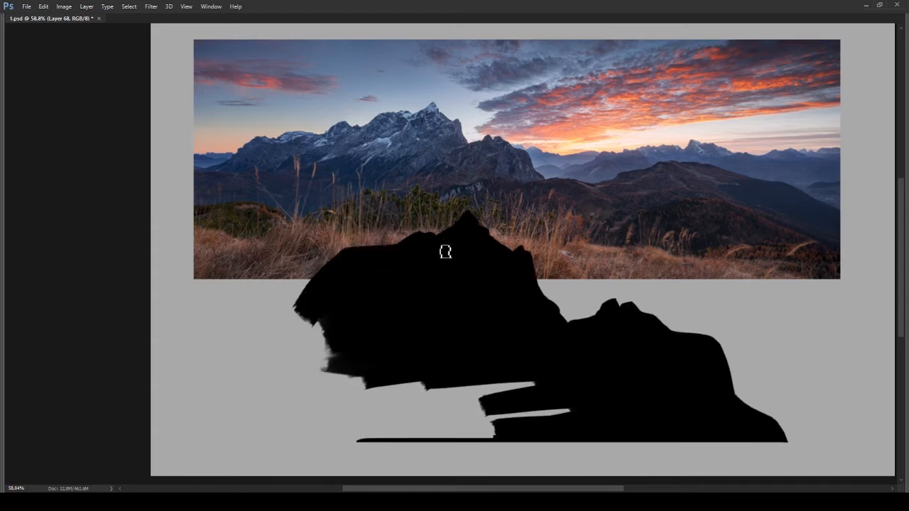
left_click_drag(368, 244, 311, 293)
left_click_drag(311, 293, 388, 237)
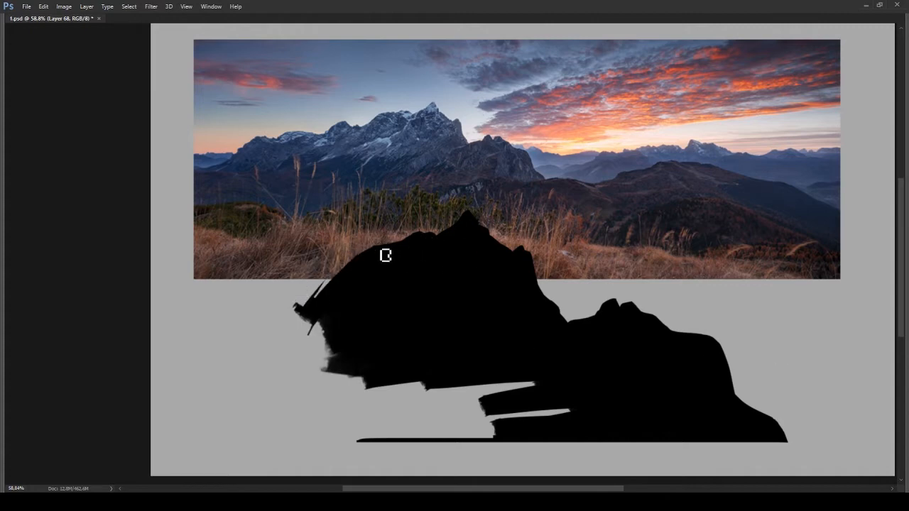
mouse_move(334, 282)
left_mouse_down()
mouse_move(282, 312)
mouse_move(281, 412)
left_mouse_up()
left_click_drag(298, 382, 355, 355)
left_click_drag(213, 429, 502, 429)
left_click_drag(567, 398, 292, 406)
left_click_drag(538, 369, 618, 382)
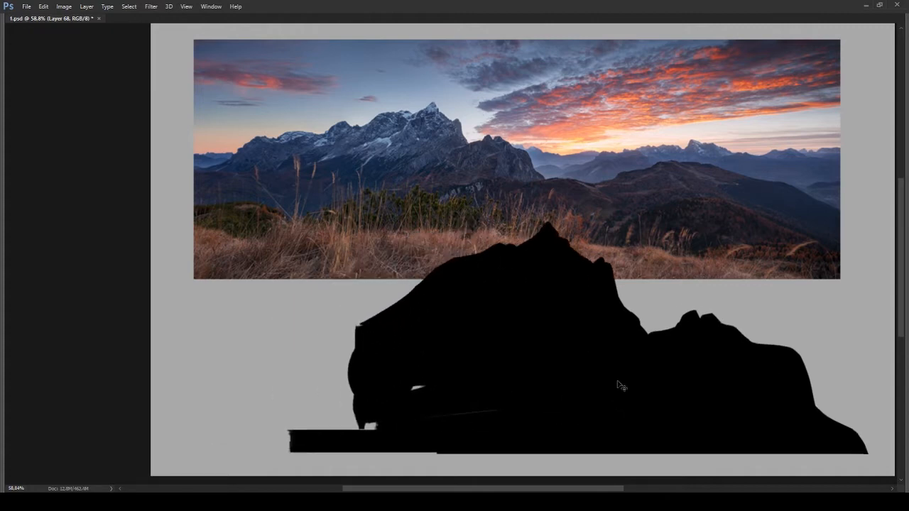
- Paint a pointed rocky hump at the foot of the main mountain's long slope and sharpen its crest
mouse_move(379, 311)
left_mouse_down()
mouse_move(426, 280)
mouse_move(350, 277)
mouse_move(361, 282)
left_mouse_up()
mouse_move(360, 292)
left_mouse_down()
mouse_move(298, 324)
mouse_move(304, 333)
left_mouse_up()
left_click_drag(318, 301, 297, 324)
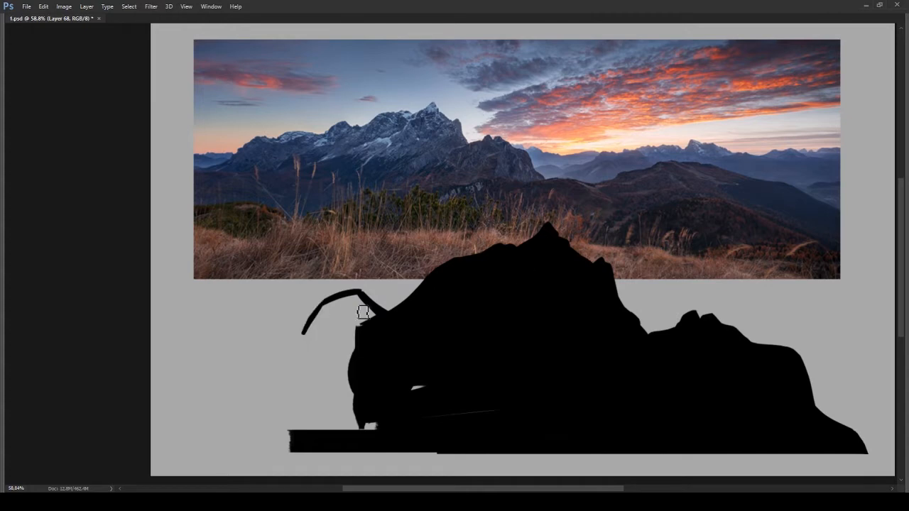
left_click_drag(363, 312, 313, 328)
left_click_drag(309, 333, 352, 337)
mouse_move(372, 281)
left_mouse_down()
mouse_move(334, 286)
mouse_move(304, 327)
mouse_move(328, 383)
left_mouse_up()
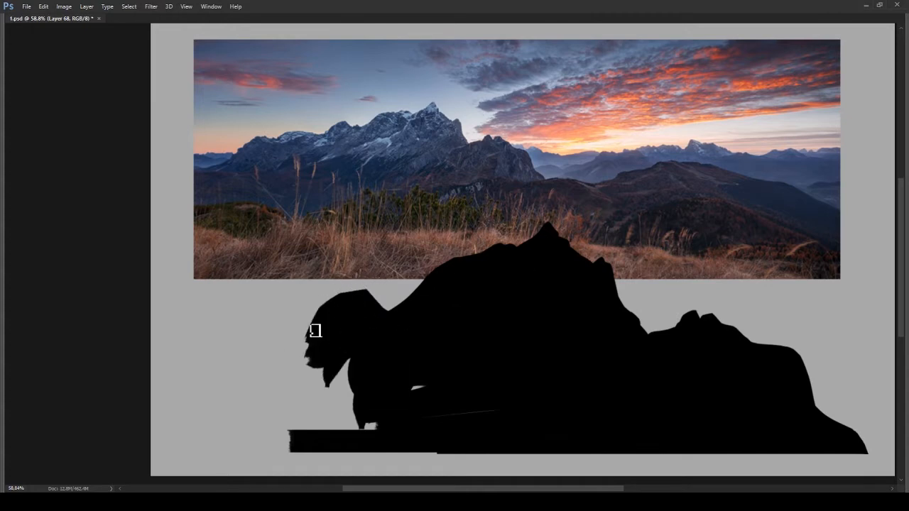
mouse_move(316, 331)
left_mouse_down()
mouse_move(338, 304)
mouse_move(373, 293)
mouse_move(347, 264)
mouse_move(362, 280)
left_mouse_up()
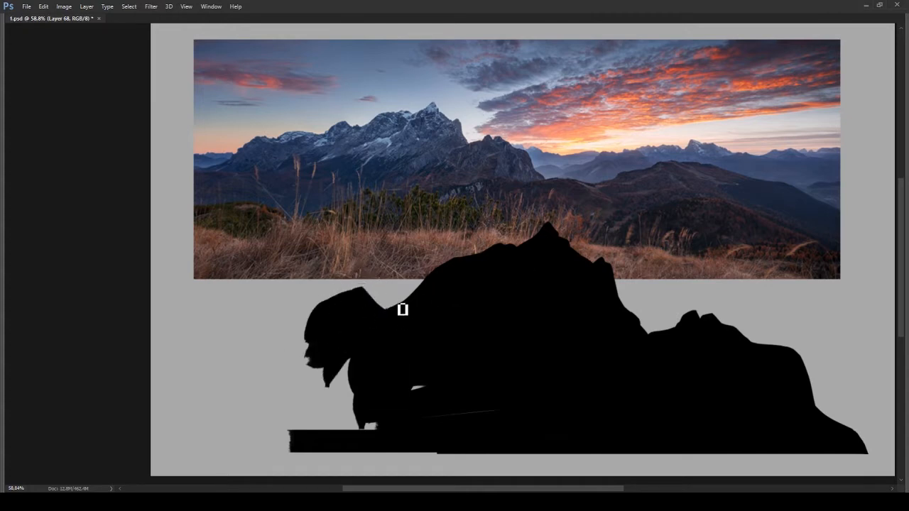
- Extend the ridge outward from the rocky hump and resize the whole silhouette with Free Transform
left_click_drag(308, 344, 184, 355)
left_click_drag(690, 429, 706, 433)
left_click_drag(433, 392, 351, 403)
mouse_move(324, 341)
left_mouse_down()
mouse_move(232, 353)
mouse_move(329, 361)
mouse_move(319, 431)
mouse_move(494, 460)
left_mouse_up()
key("ctrl+t")
left_click_drag(163, 475, 277, 432)
left_click_drag(668, 370, 667, 383)
key("Return")
- Add a foothill beyond the rocky hump, fill it black and trim the silhouette to a straight base
left_click_drag(459, 290, 420, 304)
mouse_move(417, 327)
left_mouse_down()
mouse_move(352, 321)
mouse_move(329, 347)
mouse_move(290, 360)
left_mouse_up()
mouse_move(302, 353)
left_mouse_down()
mouse_move(275, 344)
mouse_move(151, 429)
left_mouse_up()
left_click_drag(327, 427, 118, 465)
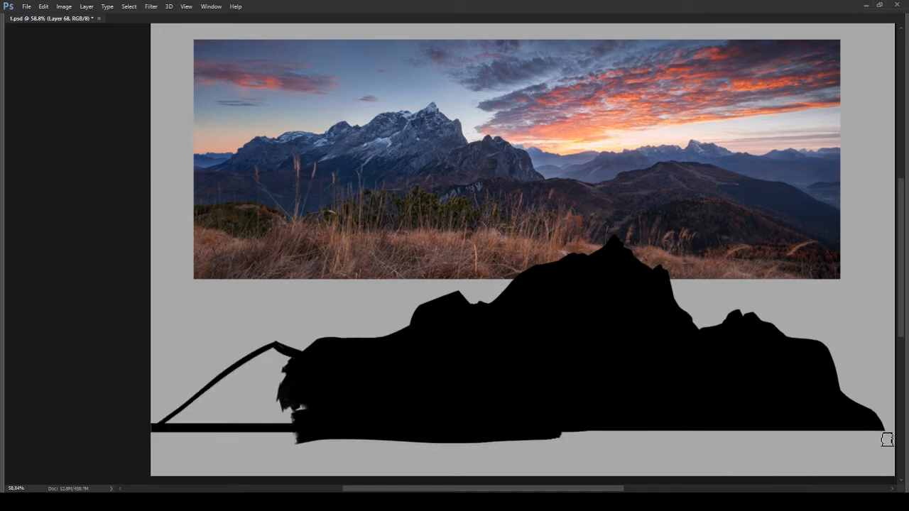
left_click_drag(888, 440, 86, 476)
left_click_drag(497, 446, 317, 437)
mouse_move(287, 359)
left_mouse_down()
mouse_move(265, 377)
mouse_move(273, 368)
left_mouse_up()
left_click_drag(206, 395, 173, 424)
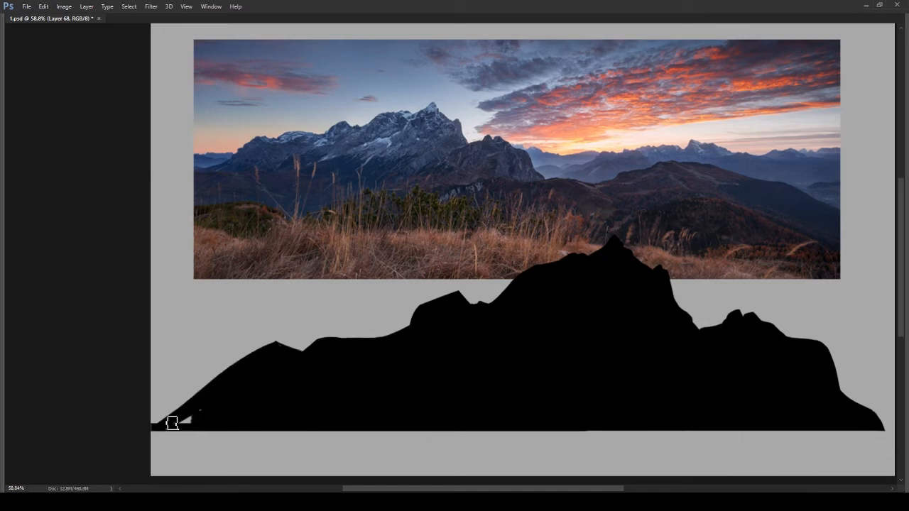
- Carve stepped ledges into the outer slope of the foothill
key("r")
left_click_drag(285, 397, 355, 59)
left_click_drag(362, 78, 331, 247)
left_click_drag(337, 88, 353, 149)
key("Escape")
left_click_drag(674, 321, 455, 345)
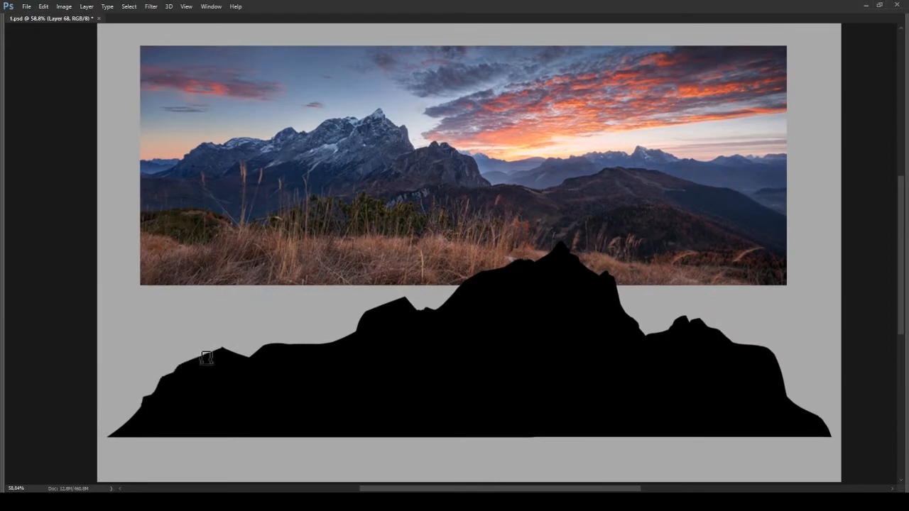
- Refine the ridge between the foothill and the rocky hump with small notches
left_click_drag(317, 343, 270, 341)
key("r")
left_click_drag(293, 335, 275, 220)
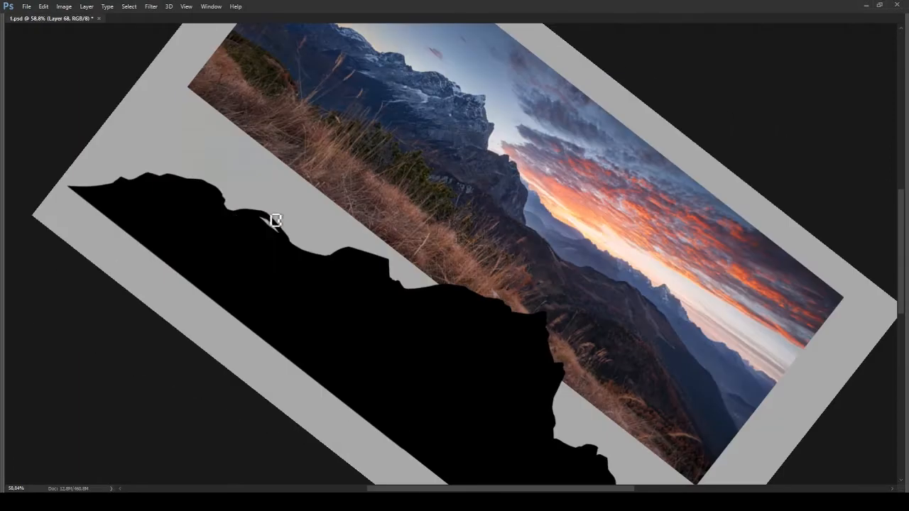
key("Escape")
left_click_drag(490, 380, 330, 303)
- Load the mountain silhouette on Layer 68 as a selection and convert it to a work path
key("Tab")
scroll(623, 346, "up", 5)
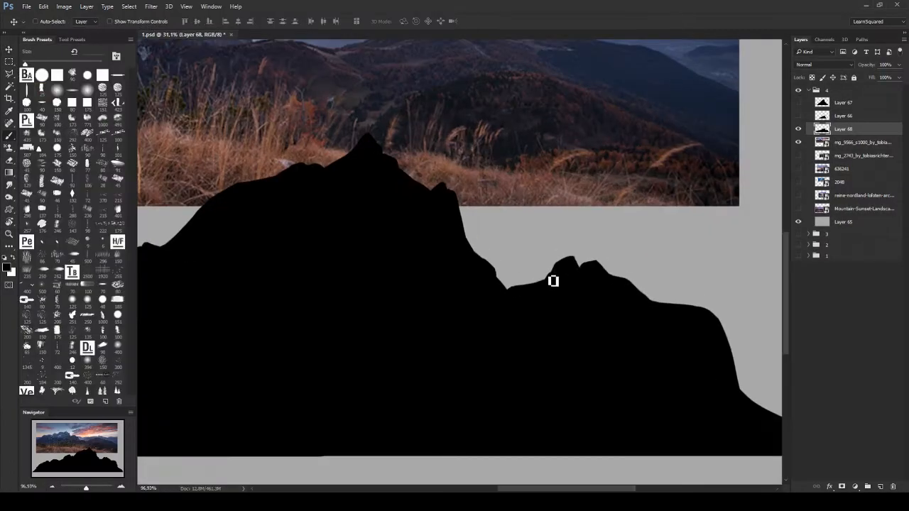
key("z")
left_click_drag(506, 284, 490, 343)
key("v")
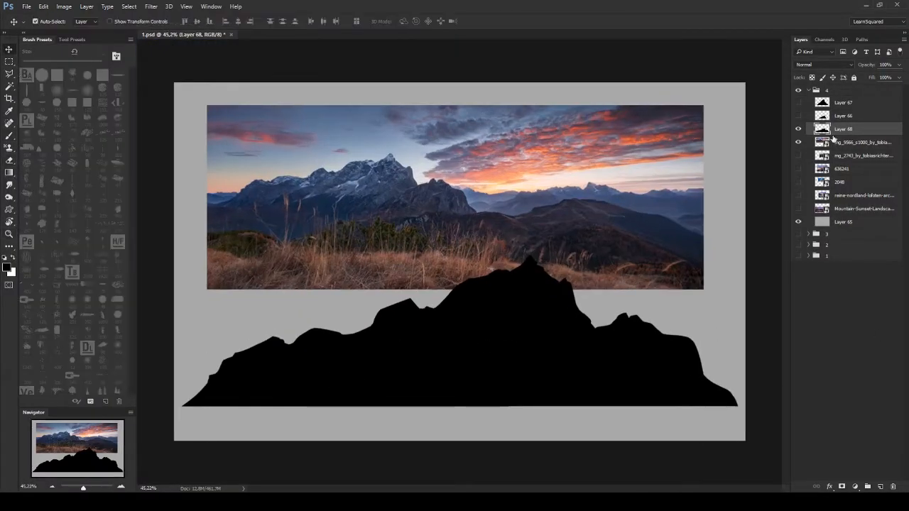
left_click(822, 130, "ctrl")
left_click(862, 39)
left_click(853, 487)
left_click(801, 39)
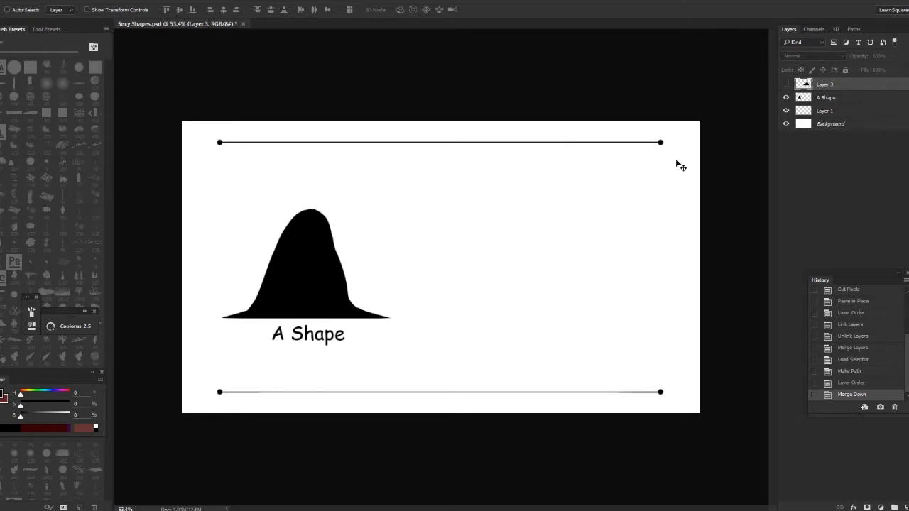
- Show Layer 3 containing the "Sexy Shape" mountain in the Sexy Shapes document
left_click(786, 84)
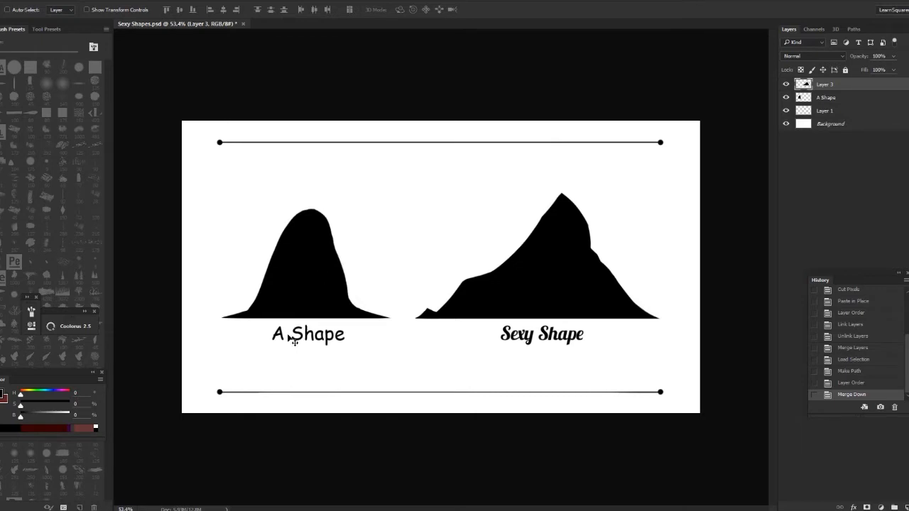
- Paint two slanted black masses along both sides of the blank canvas on a new layer, leaving a gap between them
key("ctrl+shift+alt+n")
key("b")
mouse_move(577, 168)
left_mouse_down()
mouse_move(395, 311)
mouse_move(566, 164)
mouse_move(507, 190)
left_mouse_up()
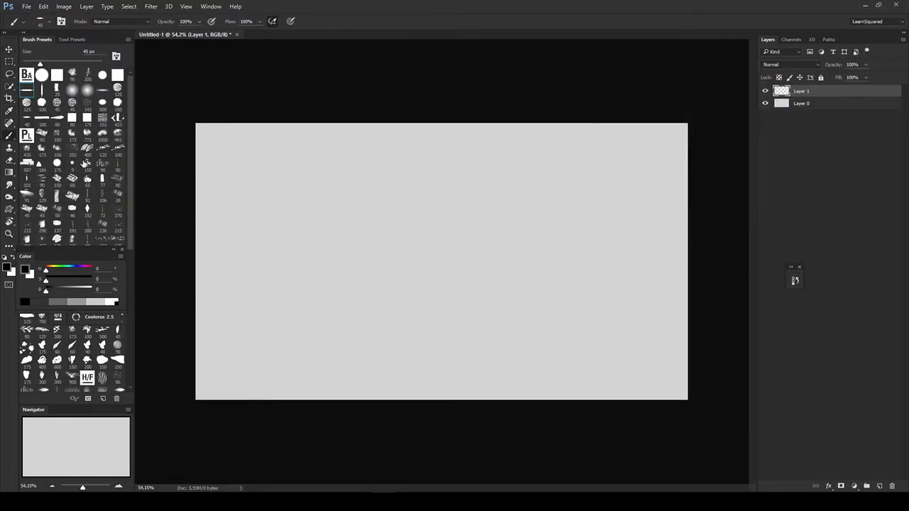
left_click_drag(255, 122, 349, 376)
mouse_move(213, 128)
left_mouse_down()
mouse_move(235, 385)
mouse_move(305, 355)
left_mouse_up()
mouse_move(533, 117)
left_mouse_down()
mouse_move(585, 456)
mouse_move(625, 203)
mouse_move(672, 346)
left_mouse_up()
key("]")
key("]")
key("]")
key("]")
- Add a layer beneath the black masses and darken the gray background slightly with Hue/Saturation
key("ctrl+shift+alt+n")
left_click_drag(788, 91, 779, 105)
left_click(801, 116)
key("ctrl+u")
mouse_move(689, 195)
left_mouse_down()
mouse_move(658, 195)
mouse_move(685, 195)
left_mouse_up()
key("Return")
- Open the Coolorus 2.5 color panel, resize it compactly and place it below the layer list
right_click(409, 240)
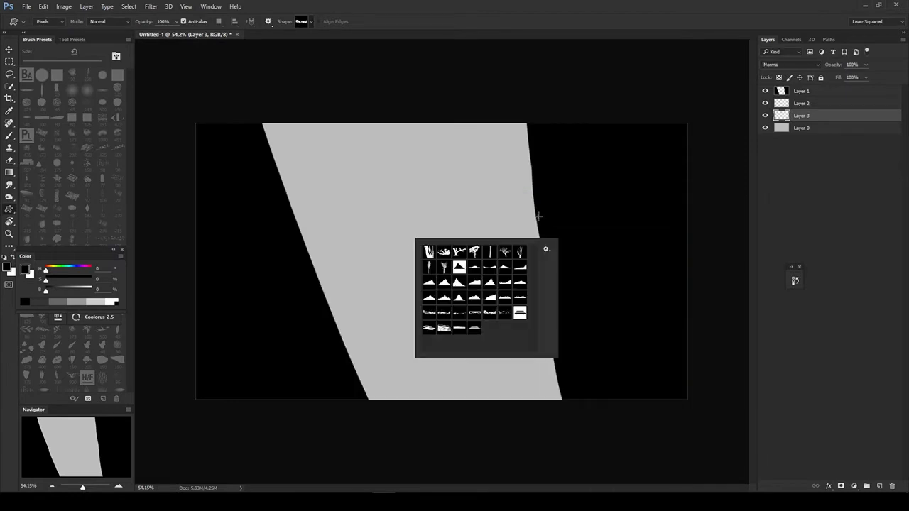
left_click_drag(85, 250, 451, 258)
left_click(491, 261)
left_click(211, 6)
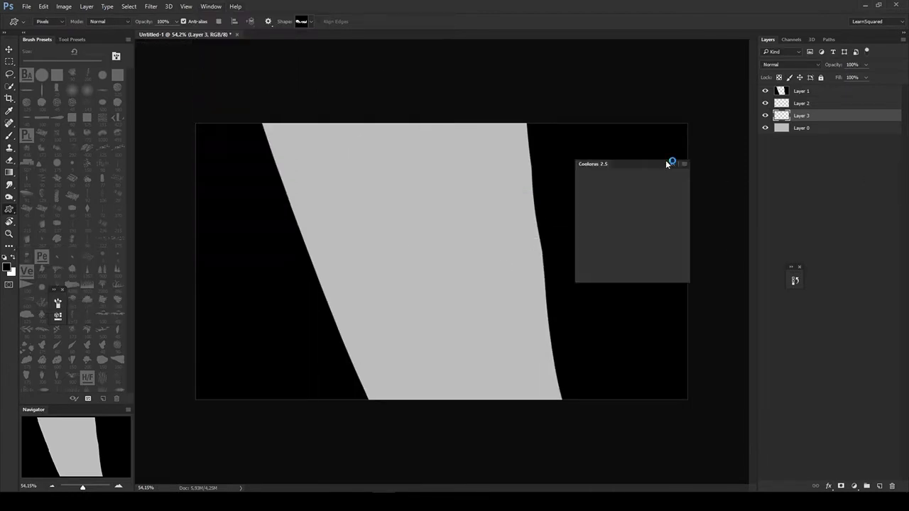
left_click_drag(670, 162, 662, 136)
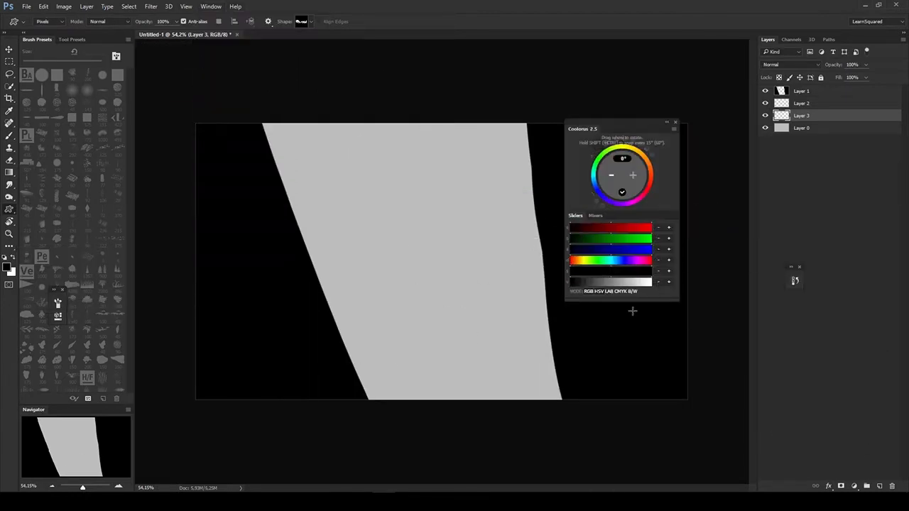
left_click_drag(631, 301, 626, 337)
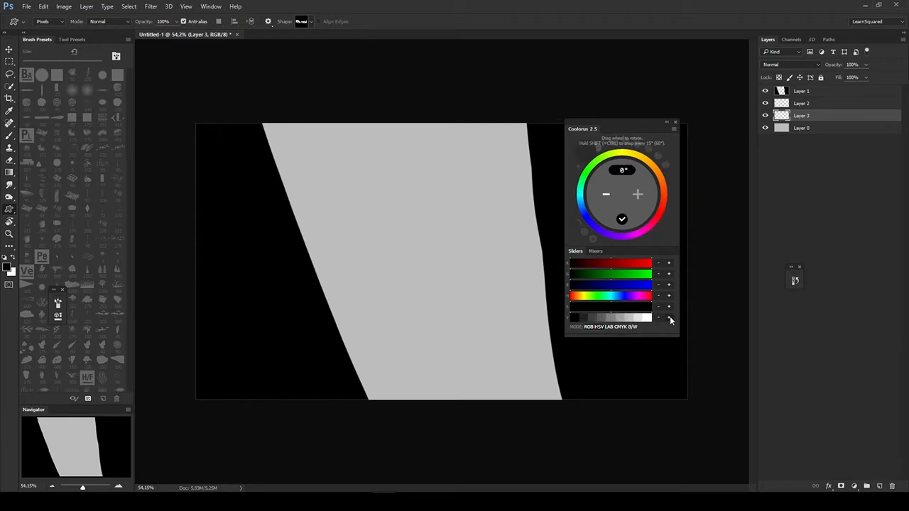
left_click_drag(616, 337, 620, 251)
left_click_drag(633, 129, 819, 222)
- Delete Layer 3, fill Layer 2 and merge it down into Layer 0
key("b")
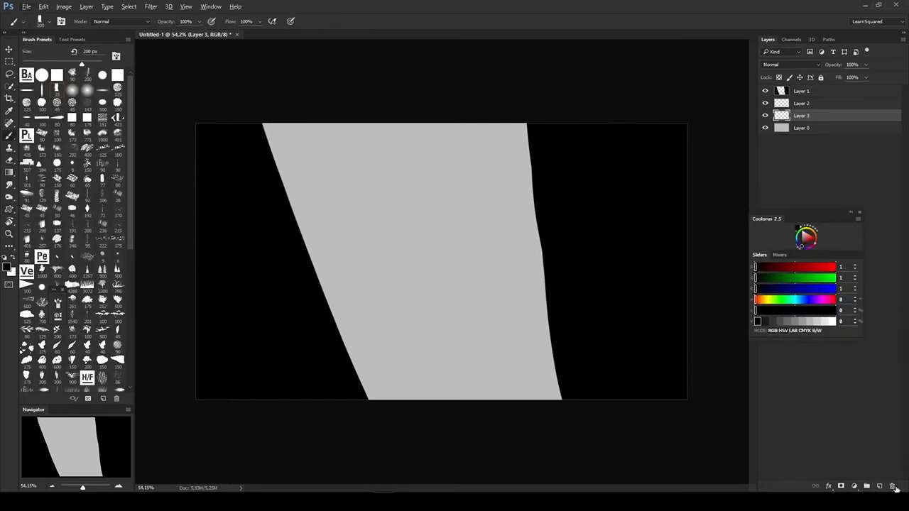
left_click(893, 487)
left_click(462, 277, "alt")
key("d")
key("alt+BackSpace")
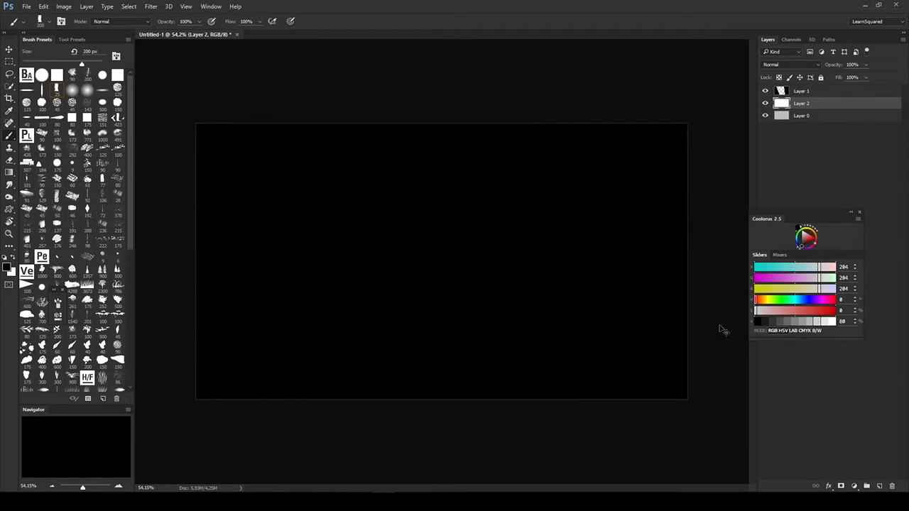
key("ctrl+BackSpace")
key("ctrl+e")
- Fill the background Layer 0 with light gray, RGB 204, 204, 204
left_click_drag(426, 259, 439, 250)
left_click_drag(438, 255, 450, 245)
left_click(818, 321)
key("alt+BackSpace")
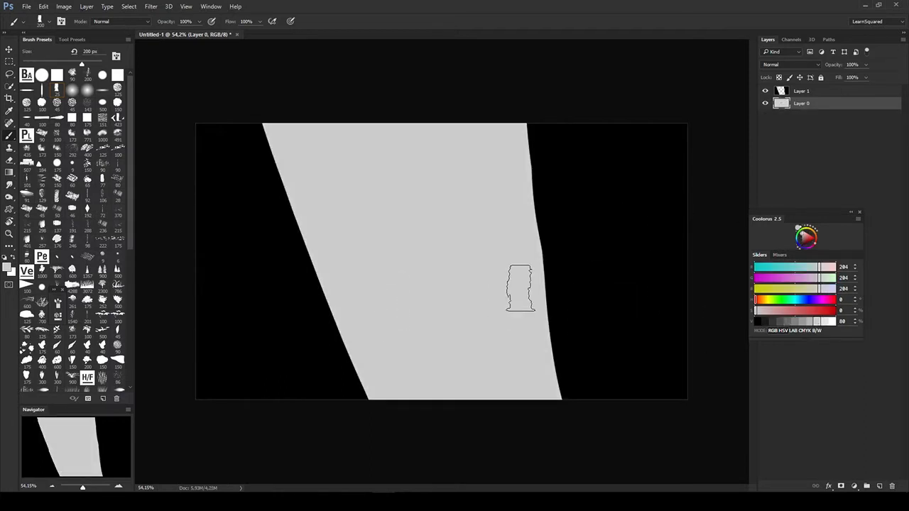
- Try out gray custom shapes on a new layer between the black masses
key("ctrl+alt+shift+n")
key("u")
right_click(548, 240)
left_click(489, 329)
left_click_drag(277, 395, 564, 193)
left_click(810, 322)
mouse_move(264, 358)
left_mouse_down()
mouse_move(533, 177)
mouse_move(501, 149)
left_mouse_up()
- Try a different custom shape in the gap between the black masses, replacing the first attempt
key("z")
left_click_drag(497, 213, 462, 213)
left_click_drag(750, 209, 737, 196)
key("u")
right_click(460, 313)
left_click(490, 392)
key("ctrl+z")
mouse_move(343, 160)
left_mouse_down()
mouse_move(454, 287)
mouse_move(537, 344)
left_mouse_up()
- Delete the trial shape layer and lighten the gray background with Hue/Saturation
key("e")
key("v")
key("ctrl+u")
key("Return")
mouse_move(689, 197)
left_mouse_down()
mouse_move(734, 197)
mouse_move(707, 197)
left_mouse_up()
key("Delete")
key("ctrl+u")
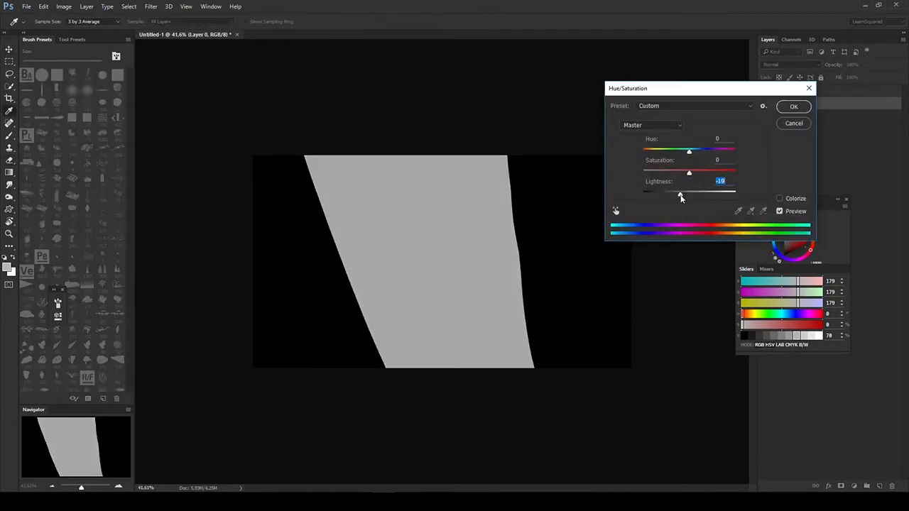
key("Return")
- Add a new layer above Layer 1 and paint a small black climbing figure on the edge of a cliff
left_click(801, 91)
key("ctrl+shift+n")
key("b")
key("d")
mouse_move(348, 238)
left_mouse_down()
mouse_move(365, 216)
mouse_move(341, 199)
mouse_move(324, 206)
mouse_move(344, 221)
mouse_move(345, 199)
left_mouse_up()
- Sketch black mountain outlines and crossing guide lines in the gap between the cliffs
left_click(42, 91)
key("e")
key("b")
mouse_move(362, 313)
left_mouse_down()
mouse_move(436, 140)
mouse_move(525, 316)
left_mouse_up()
left_click_drag(396, 156, 427, 290)
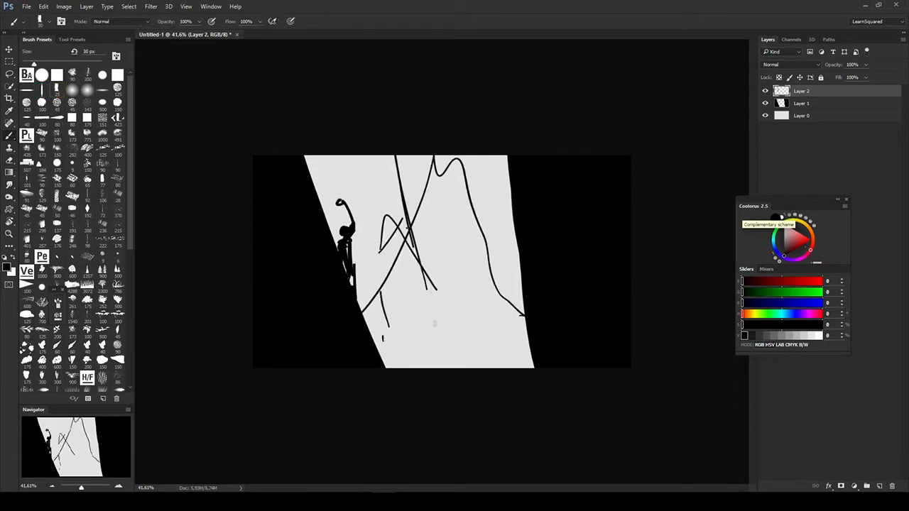
- Stretch the sketched mountain guide lines on Layer 2 taller with Free Transform and tilt them slightly
key("l")
left_click(802, 104)
left_click(801, 91)
key("ctrl+t")
left_click_drag(580, 444, 611, 479)
key("Return")
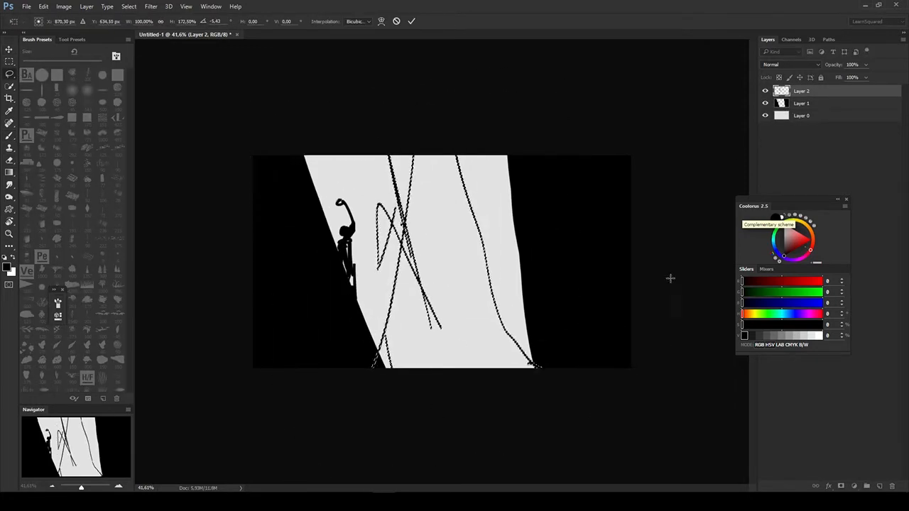
- Add a layer above the background and draw a dark gray mountain custom shape in the gap between the cliffs
left_click(802, 115)
key("ctrl+shift+n")
key("u")
key("b")
left_click(765, 336)
key("u")
right_click(510, 308)
left_click_drag(294, 230, 547, 409)
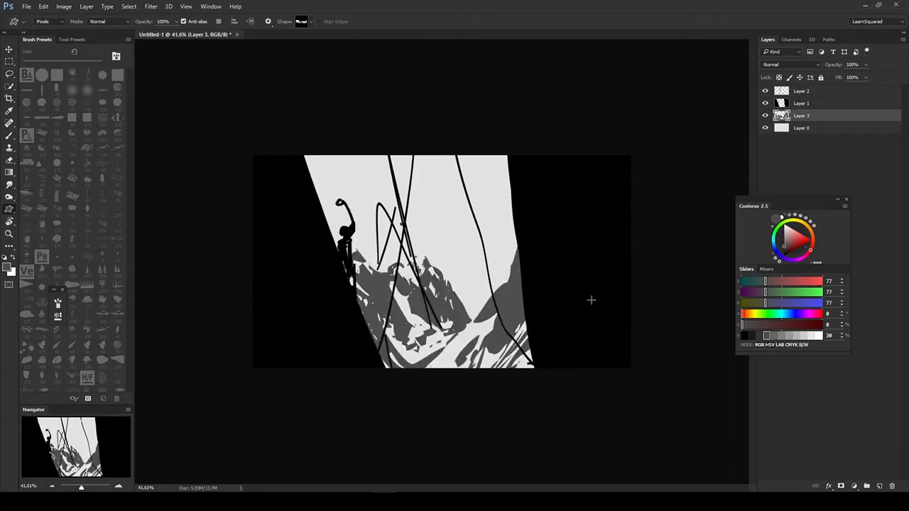
- Add larger mountain custom shapes on Layer 3 and shift the mountains up and to the left
left_click_drag(590, 301, 455, 398)
right_click(508, 297)
left_click(582, 373)
left_click_drag(313, 144, 494, 388)
key("v")
mouse_move(441, 313)
left_mouse_down()
mouse_move(526, 317)
mouse_move(401, 226)
left_mouse_up()
- Erase the black guide lines between the cliffs from Layer 2 with a square eraser and reselect the mountain layer
left_click(801, 91)
key("e")
left_click(117, 75)
left_click_drag(401, 171, 522, 355)
key("v")
left_click(512, 313, "ctrl")
- Paint a pointed dark gray spire beside the tall central peak and sharpen its outline with the eraser
key("b")
left_click_drag(390, 183, 404, 238)
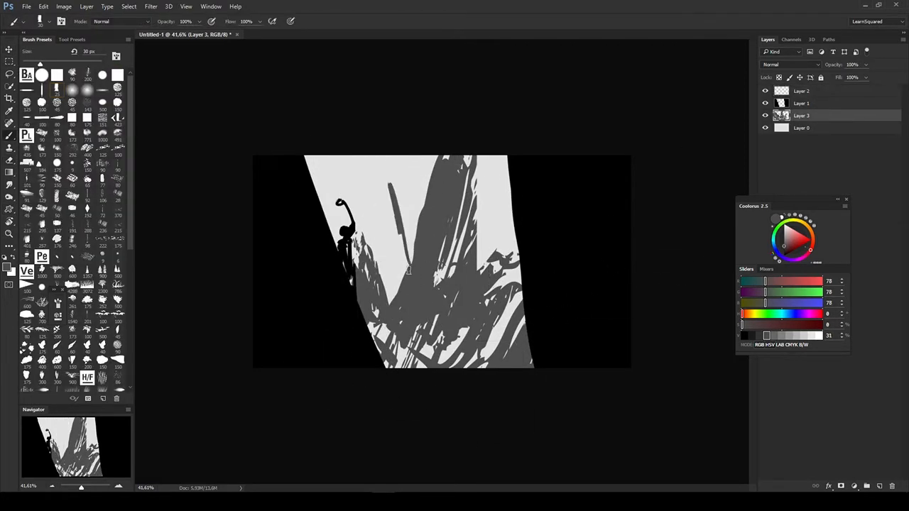
key("e")
mouse_move(371, 157)
left_mouse_down()
mouse_move(410, 277)
mouse_move(387, 203)
mouse_move(395, 297)
left_mouse_up()
key("b")
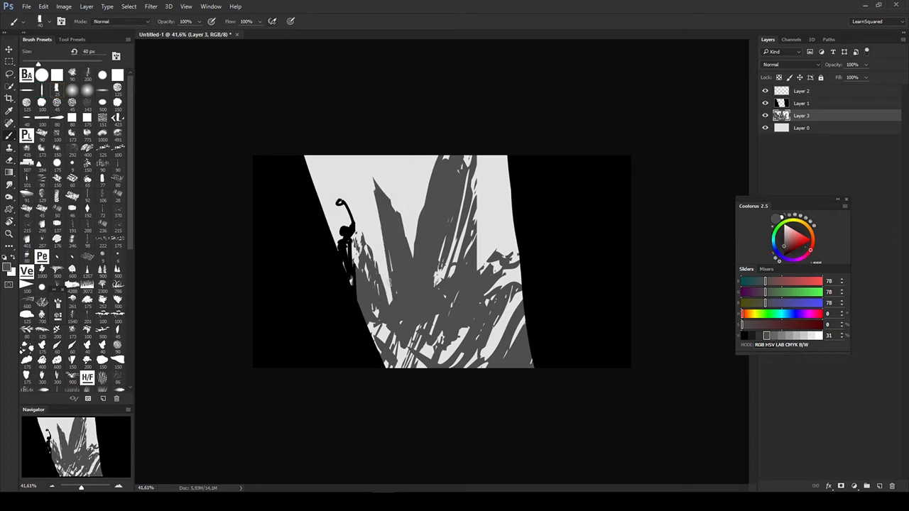
- Fill the lower part of the mountains with solid dark gray using a larger brush
key("bracketright")
key("bracketright")
key("bracketright")
key("bracketright")
left_click_drag(417, 331, 511, 359)
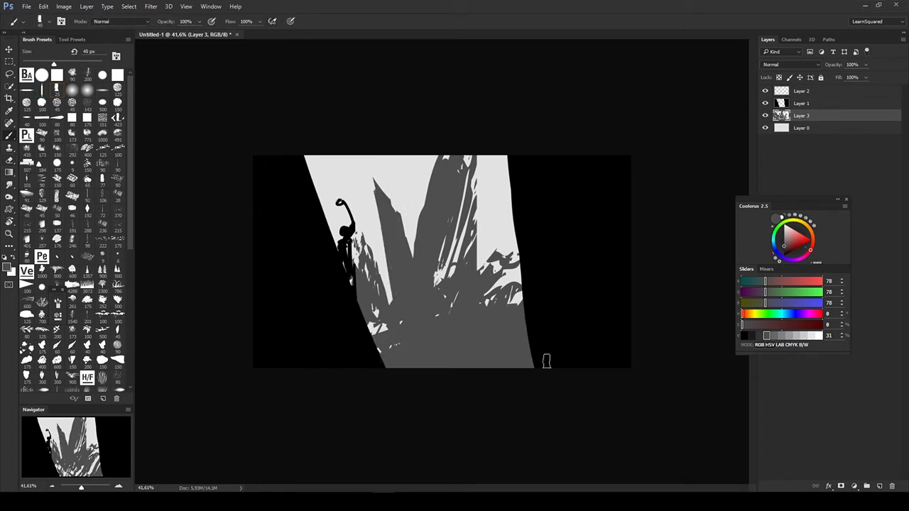
- Erase part of the mountain base and draw a dark gray custom shape over it for broken texture
key("e")
mouse_move(369, 324)
left_mouse_down()
mouse_move(388, 337)
mouse_move(475, 346)
left_mouse_up()
key("u")
right_click(456, 316)
left_click_drag(357, 281, 498, 366)
key("e")
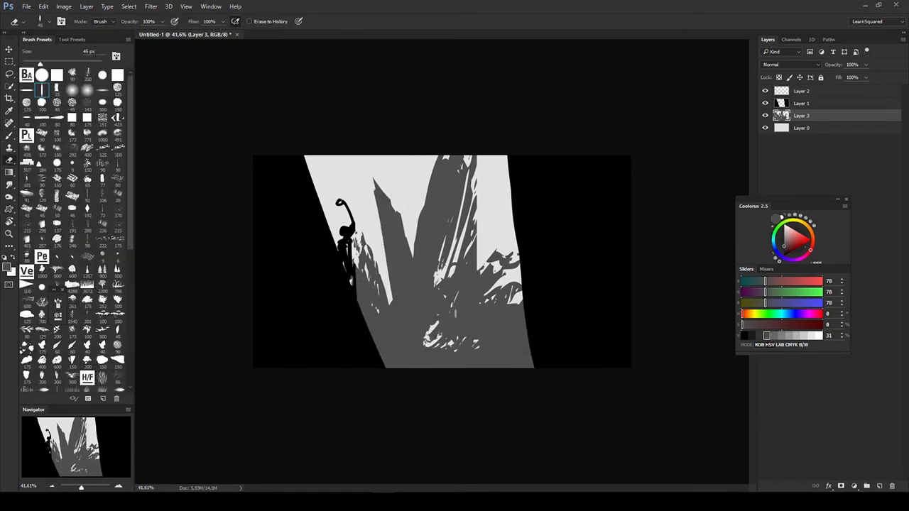
- Erase wavy light snow strokes across the full width of the mountain base
left_click_drag(430, 345, 480, 317)
mouse_move(371, 316)
left_mouse_down()
mouse_move(399, 352)
mouse_move(391, 308)
left_mouse_up()
mouse_move(403, 314)
left_mouse_down()
mouse_move(426, 332)
mouse_move(447, 309)
left_mouse_up()
left_click_drag(469, 317, 529, 349)
key("b")
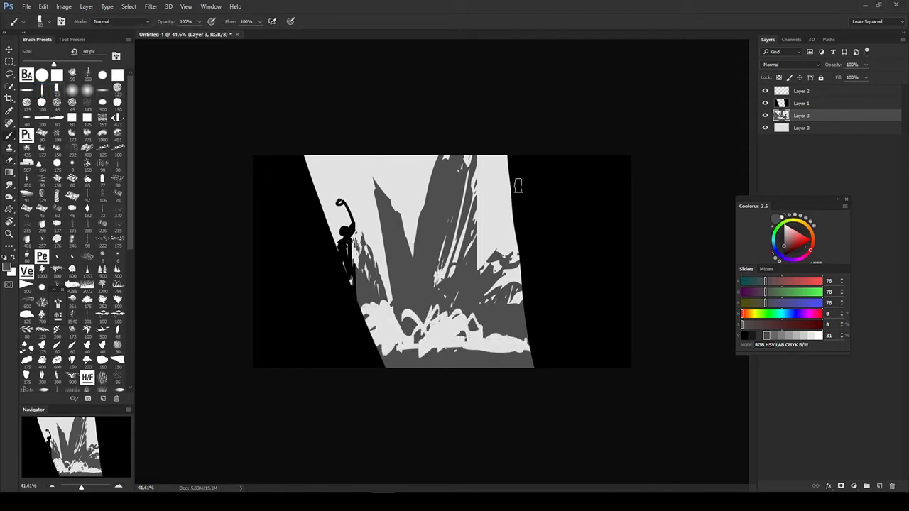
- Paint the upper edge of the right-hand cliff on Layer 1 outward in black with an irregular contour
key("e")
key("b")
left_click(547, 246, "ctrl")
key("d")
left_click_drag(498, 157, 523, 302)
left_click_drag(505, 159, 509, 223)
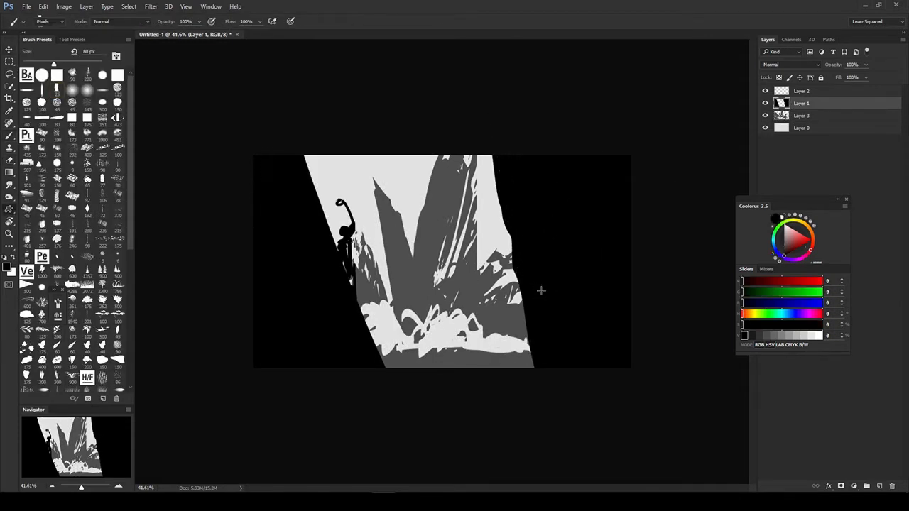
- Try a black custom shape along the right-hand cliff and add a new layer above Layer 1
key("u")
right_click(550, 290)
right_click(582, 296)
left_click(630, 388)
mouse_move(498, 138)
left_mouse_down()
mouse_move(541, 232)
mouse_move(522, 466)
mouse_move(576, 445)
mouse_move(499, 490)
left_mouse_up()
key("ctrl+alt+shift+n")
- Lasso a narrow sliver of the right-hand cliff on Layer 1 and cut it onto its own layer
key("l")
left_click(801, 117)
left_click_drag(481, 151, 509, 376)
left_click_drag(534, 329, 531, 406)
key("ctrl+shift+j")
- Rotate the cut black sliver and move it beside the right-hand cliff, leaving a narrow gap
key("ctrl+t")
left_click_drag(630, 268, 629, 246)
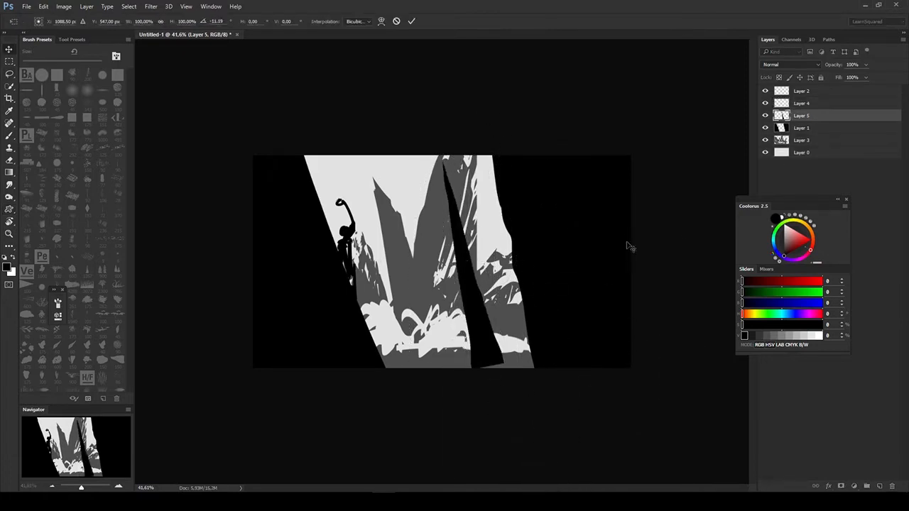
left_click_drag(483, 298, 526, 277)
mouse_move(649, 286)
left_mouse_down()
mouse_move(649, 296)
mouse_move(627, 265)
left_mouse_up()
key("Return")
- Rotate the dark gray mountain layer to -8.93° and stretch its height to about 125.6%
left_click(515, 264, "ctrl")
key("ctrl+t")
left_click_drag(435, 418, 431, 391)
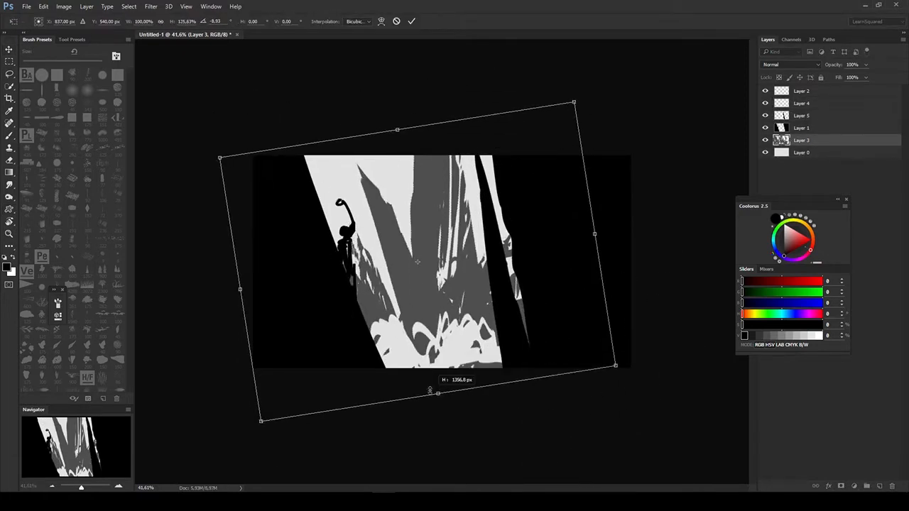
key("Return")
left_click_drag(603, 313, 649, 315)
left_click_drag(788, 199, 813, 226)
- Lighten the background on Layer 0 with Hue/Saturation
key("b")
left_click(392, 295, "alt")
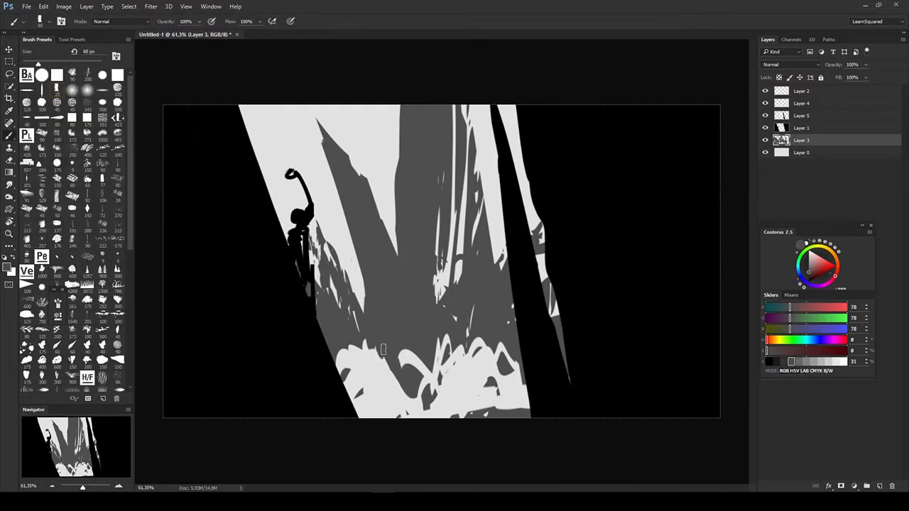
left_click(802, 153)
key("ctrl+u")
left_click_drag(689, 195, 706, 198)
left_click(793, 105)
- Add a layer above the background, choose a mountain custom shape, and set the color to 50% gray
key("ctrl+alt+shift+n")
key("u")
right_click(418, 250)
left_click(458, 310)
key("b")
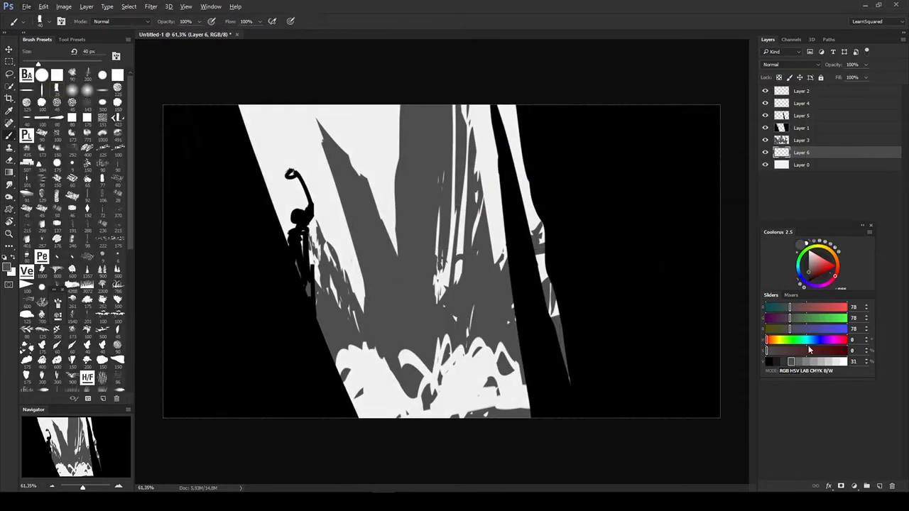
left_click(807, 362)
- Draw mid-gray mountain custom shapes behind the dark mountains, discarding the first attempt, and reposition them
key("u")
left_click_drag(136, 137, 589, 365)
key("ctrl+z")
right_click(408, 287)
left_click_drag(152, 139, 570, 324)
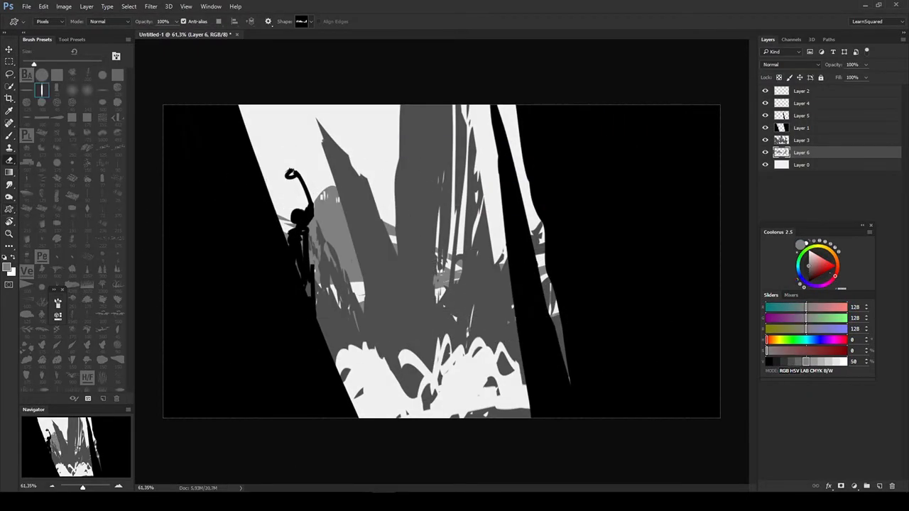
key("v")
left_click_drag(669, 248, 604, 294)
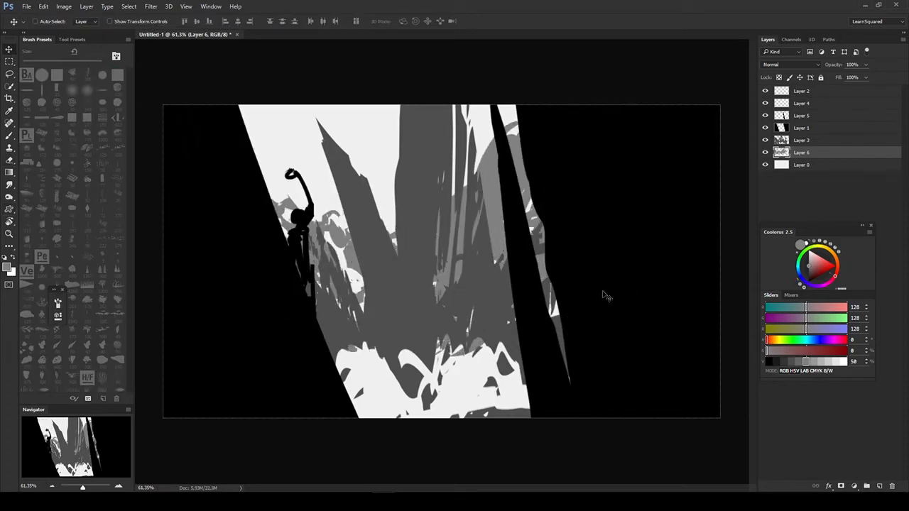
- Lighten the mid-gray mountains on Layer 6 with Hue/Saturation
key("ctrl+u")
left_click_drag(690, 196, 707, 197)
left_click(793, 106)
- Show the Swatches panel and park it beside the canvas below the color controls
left_click(235, 7)
mouse_move(211, 6)
left_click(225, 306)
left_click_drag(177, 357, 796, 426)
scroll(529, 291, "down", 2)
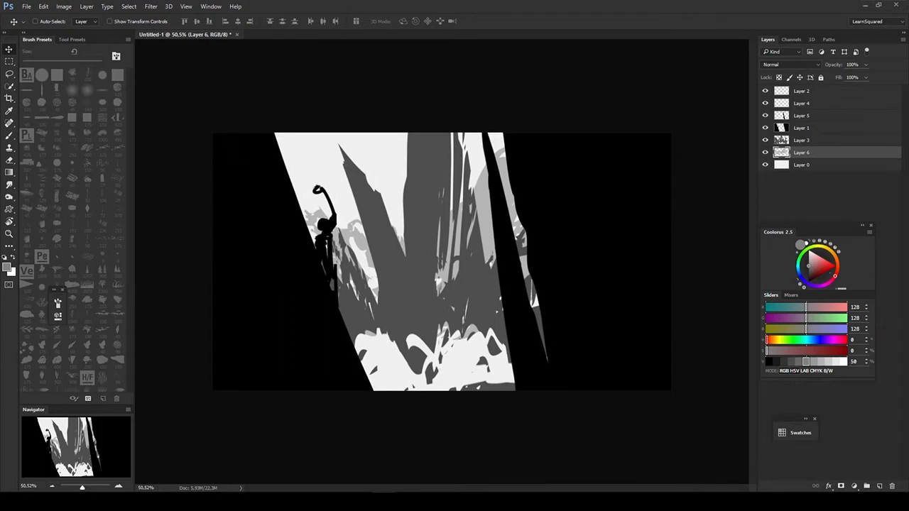
- Erase the black climbing figure from the left-hand cliff edge
left_click(324, 227, "ctrl")
key("e")
left_click_drag(319, 188, 333, 290)
- Reshape the left-hand cliff's edge on Layer 1 by erasing its middle part and painting the lower edge in black
key("b")
left_click(311, 256, "alt")
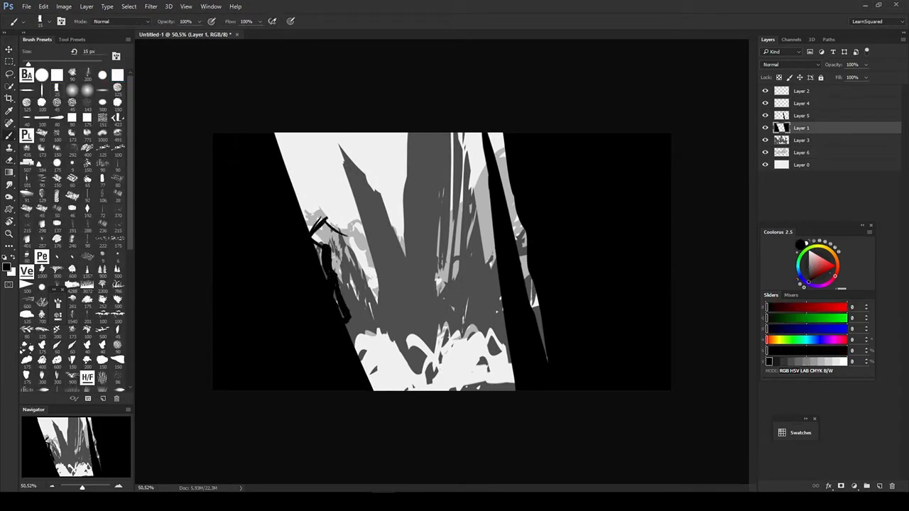
key("e")
left_click_drag(343, 221, 344, 323)
key("b")
left_click_drag(332, 305, 373, 389)
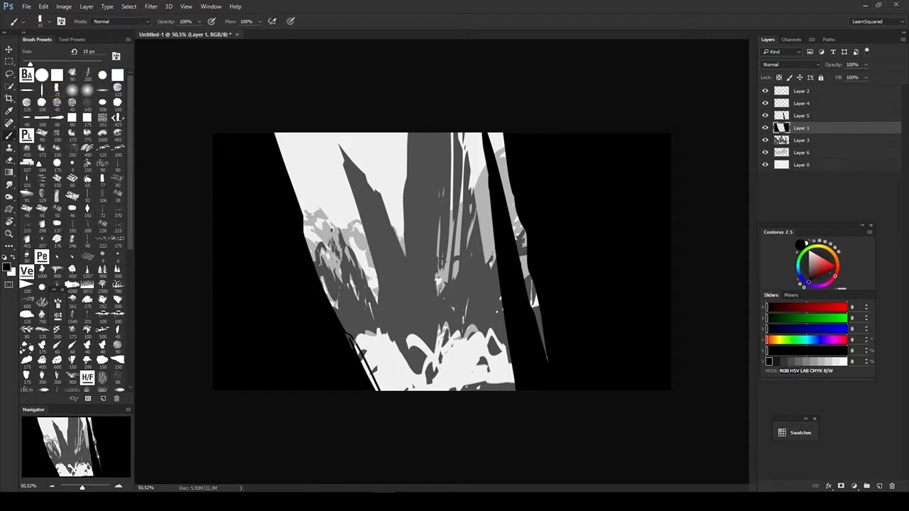
left_click_drag(348, 334, 380, 391)
- Add a layer above the background and draw a very light gray distant mountain custom shape, discarding the darker first attempt
key("u")
right_click(525, 287)
left_click(801, 165)
key("ctrl+alt+shift+n")
key("b")
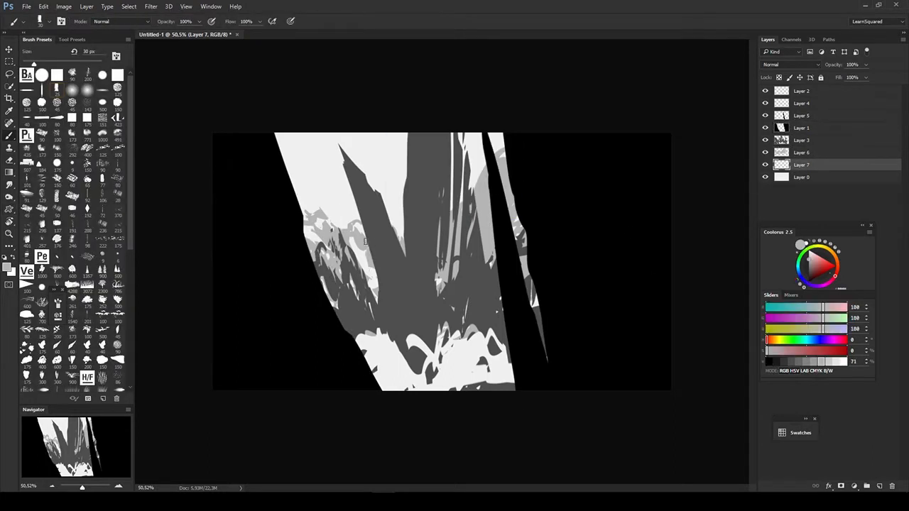
key("u")
right_click(358, 217)
mouse_move(251, 193)
left_mouse_down()
mouse_move(409, 291)
mouse_move(517, 257)
left_mouse_up()
key("ctrl+z")
left_click(323, 196, "alt")
- Duplicate the distant mountain layer and adjust the tone of the faint mountains with Hue/Saturation
key("v")
key("ctrl+j")
key("ctrl+u")
left_click_drag(652, 343, 649, 344)
key("Return")
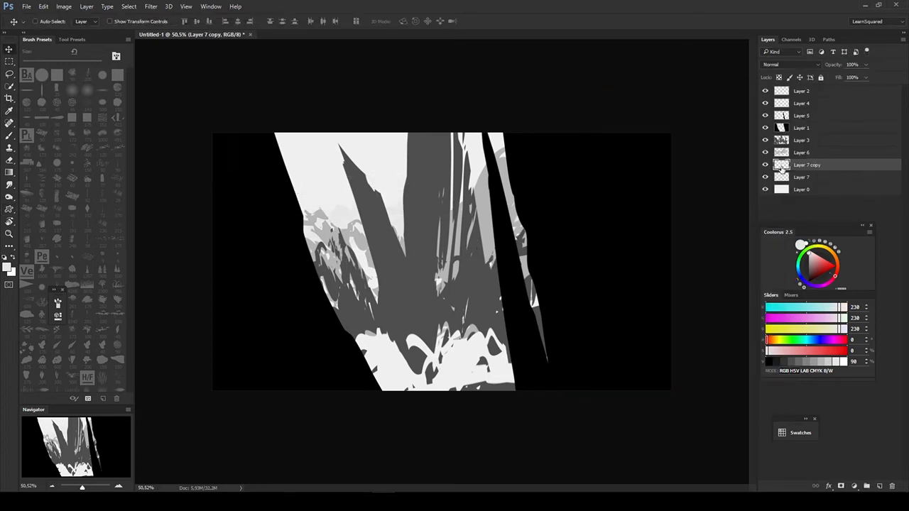
key("ctrl+u")
- Add a layer above the background and apply a Normal-mode, 10% opacity linear gradient in 50% gray from the sky's top downward
left_click(788, 189)
key("ctrl+alt+shift+n")
key("g")
left_click(806, 361)
left_click(88, 21)
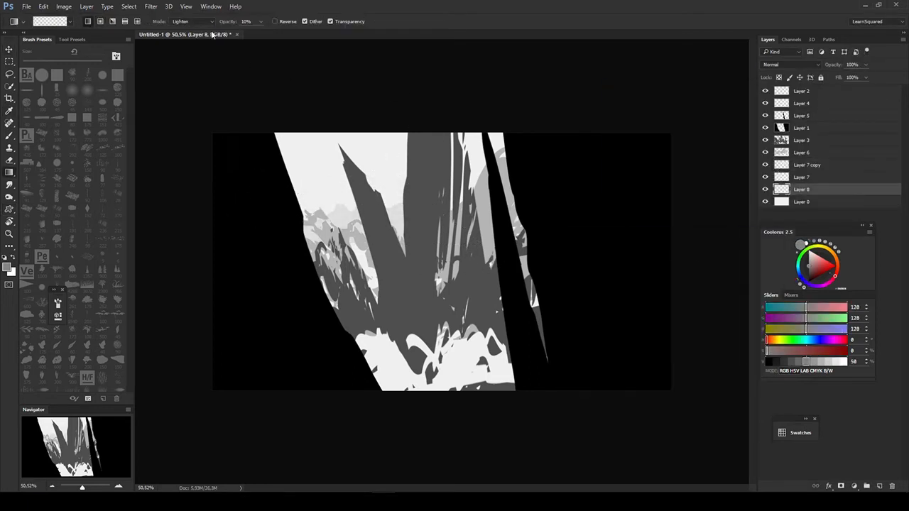
left_click(210, 22)
left_click_drag(441, 111, 439, 279)
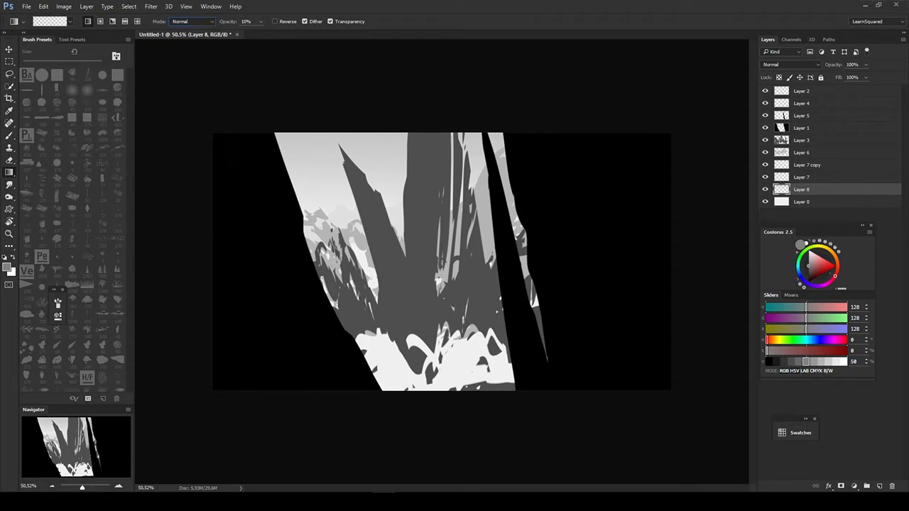
- Paint light gray over the white snow areas at the mountain base on Layer 6
key("v")
left_click(801, 152)
key("b")
left_click(445, 330, "alt")
mouse_move(490, 341)
left_mouse_down()
mouse_move(405, 369)
mouse_move(373, 351)
left_mouse_up()
- Paste the climber photo into the scene and erase its upper-left and upper-right surroundings
key("v")
key("ctrl+v")
key("e")
left_click_drag(441, 202, 403, 320)
left_click_drag(497, 202, 554, 275)
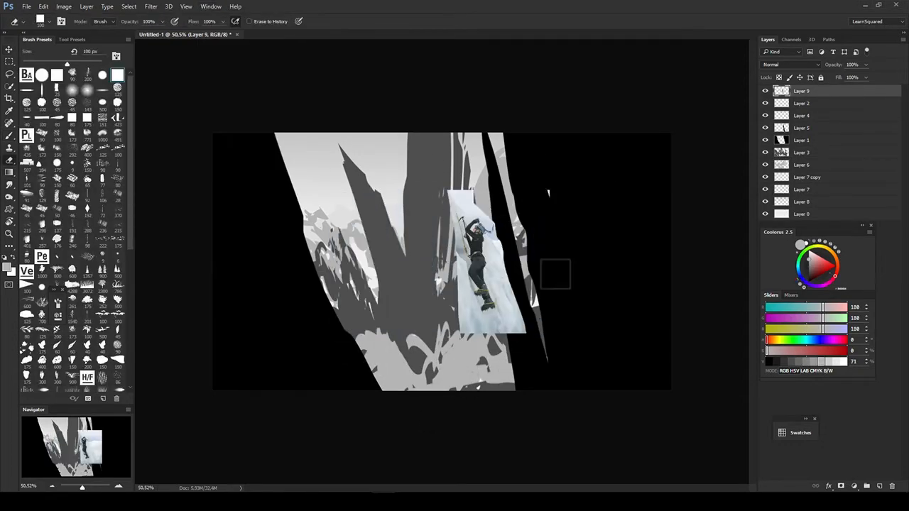
- Move the climber photo over the gray spire and duplicate one of its color channels
key("v")
left_click_drag(490, 263, 410, 262)
left_click(791, 39)
left_click(791, 62)
left_click(788, 84)
left_click(792, 85)
left_click_drag(792, 84, 879, 486)
- Increase the duplicated channel's contrast with Levels to separate the climber from the ice
key("ctrl+l")
left_click_drag(490, 10, 581, 178)
left_click_drag(506, 285, 576, 286)
left_click_drag(625, 285, 598, 285)
left_click(661, 197)
- Load the channel copy as a selection, delete the climber's background on Layer 9, and erase the leftover bits
left_click(778, 96, "ctrl")
left_click(768, 40)
left_click(765, 90, "alt")
key("Delete")
key("e")
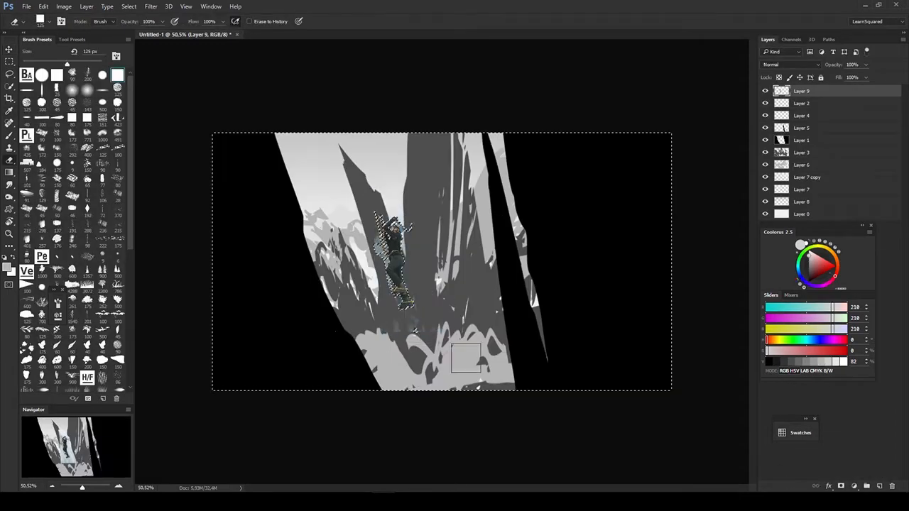
key("ctrl+d")
left_click_drag(491, 300, 368, 306)
- Place the climber against the left cliff edge and darken it to a black silhouette with Hue/Saturation
key("v")
key("ctrl+t")
key("Escape")
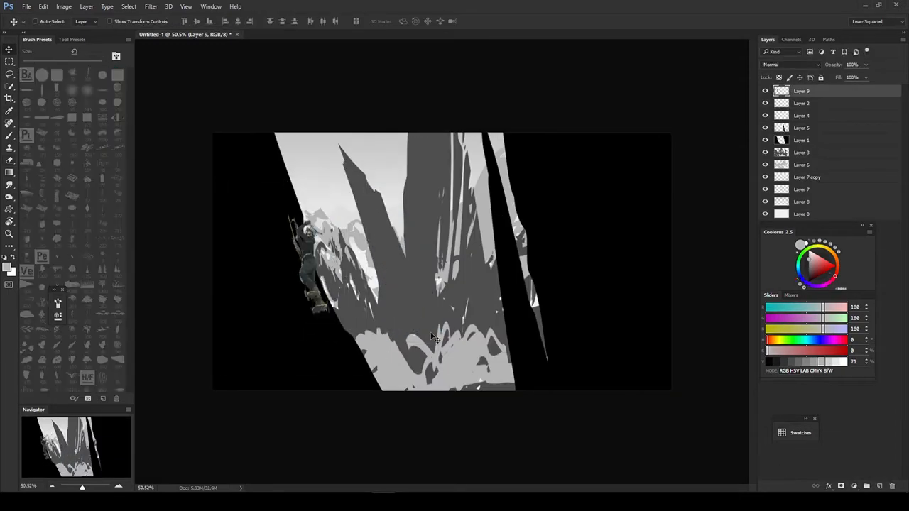
left_click_drag(313, 274, 339, 299)
key("ctrl+u")
left_click_drag(651, 342, 608, 341)
left_click(757, 254)
- Reshape the left cliff's edge on Layer 1 around the climber by painting black and erasing
left_click(342, 364)
key("b")
key("d")
left_click_drag(276, 135, 323, 269)
key("e")
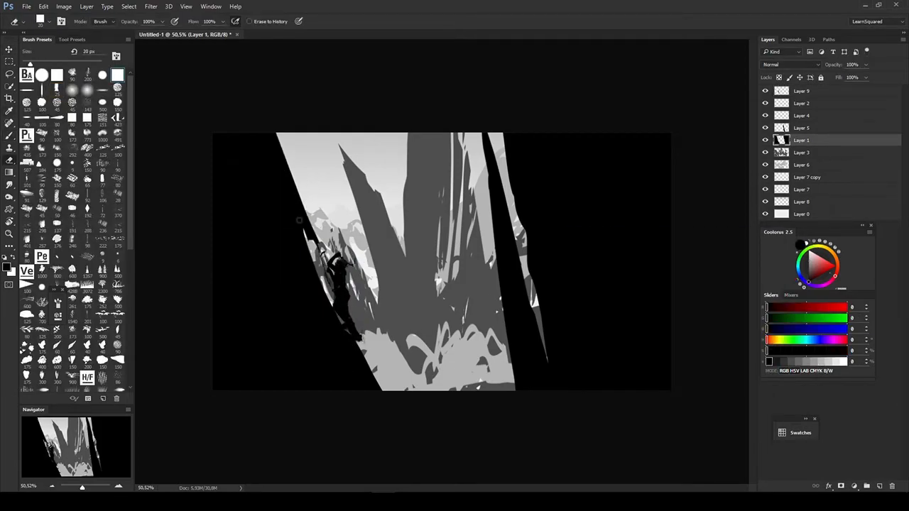
left_click_drag(297, 219, 323, 267)
- Add a layer above Layer 1 and paint thin dark gray streaks along the left cliff
key("b")
key("ctrl+alt+shift+n")
key("b")
left_click(364, 301, "alt")
left_click_drag(263, 134, 310, 238)
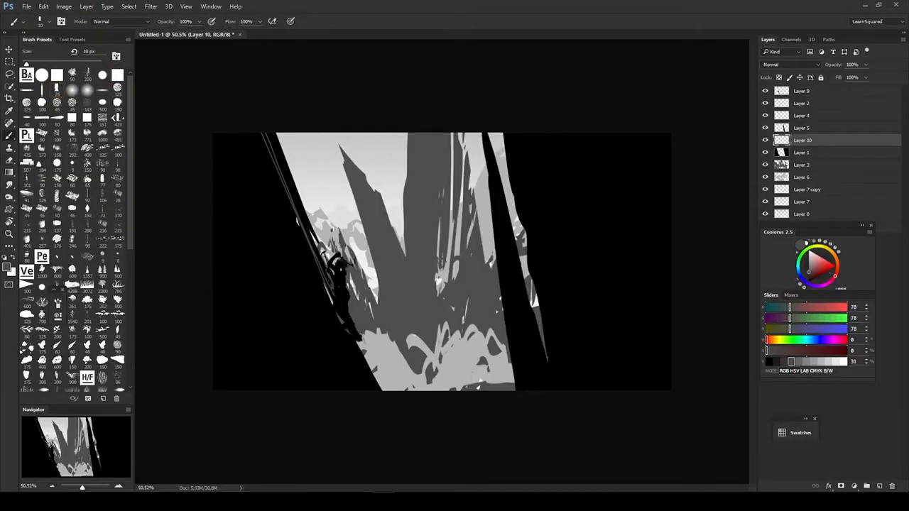
- Lighten the midground mountains on Layer 3 to a mid gray with Hue/Saturation
key("v")
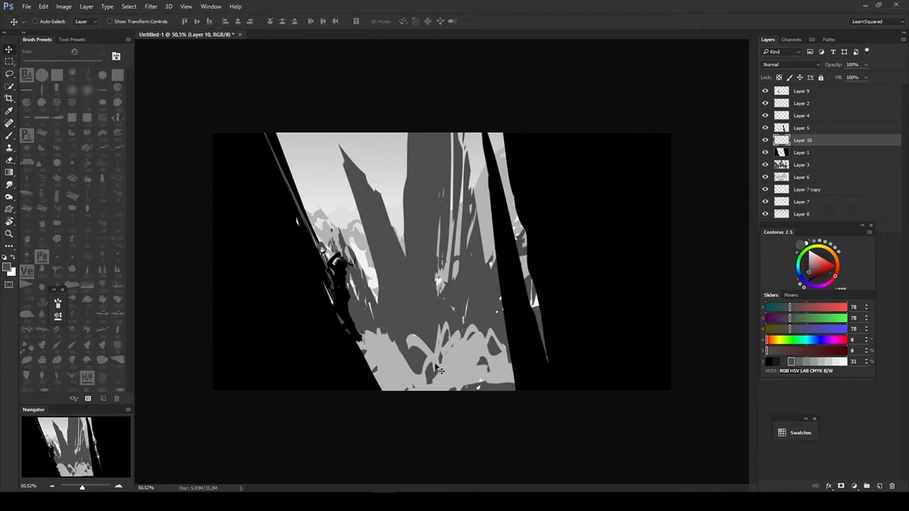
left_click(426, 248)
key("ctrl+u")
mouse_move(652, 342)
left_mouse_down()
mouse_move(671, 344)
mouse_move(660, 345)
left_mouse_up()
left_click(757, 254)
left_click(398, 363)
key("ctrl+u")
left_click(758, 254)
- Hide Layer 6, Layer 7 copy, Layer 7 and Layer 8, keeping Layer 3 active
left_click_drag(817, 225, 801, 285)
left_click_drag(765, 214, 765, 178)
left_click(426, 249)
- Paint the mountains' sampled gray over the white snow areas at the base of Layer 3
key("b")
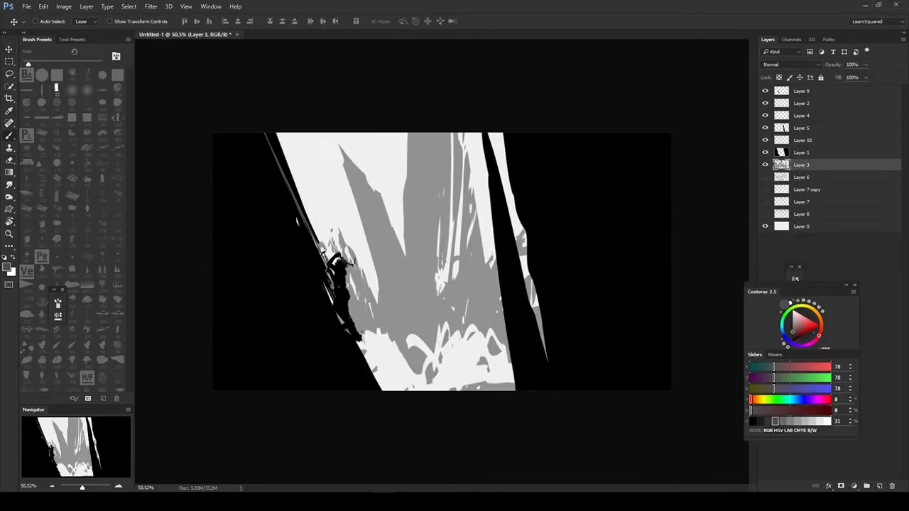
left_click(419, 299, "alt")
left_click_drag(370, 359, 501, 377)
key("v")
left_click(634, 274)
key("b")
left_click(561, 205, "alt")
key("[")
key("[")
key("[")
key("[")
key("[")
key("[")
key("[")
key("[")
key("[")
key("[")
key("[")
key("[")
key("[")
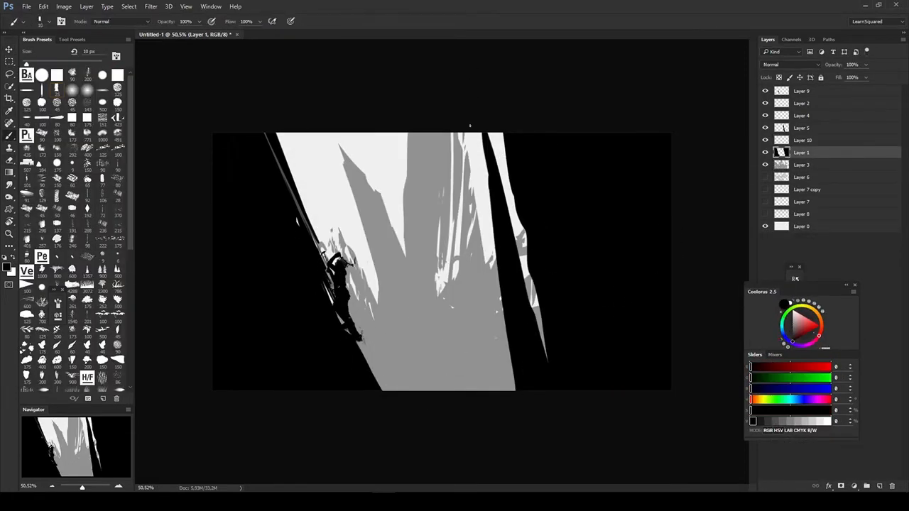
- Choose a custom shape, add a layer above Layer 3, and clip it to Layer 3
key("u")
right_click(431, 233)
left_click(521, 314)
key("v")
key("ctrl+shift+alt+n")
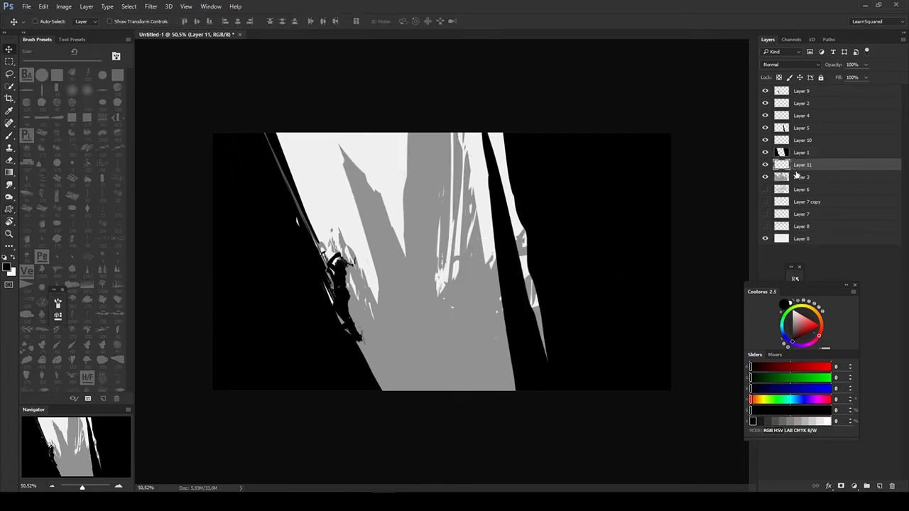
left_click(797, 171, "alt")
- Draw near-white custom shapes, RGB 240, over the gray mountains on the clipped Layer 11
key("u")
left_click_drag(317, 106, 558, 278)
mouse_move(337, 44)
left_mouse_down()
mouse_move(512, 287)
mouse_move(513, 301)
left_mouse_up()
key("e")
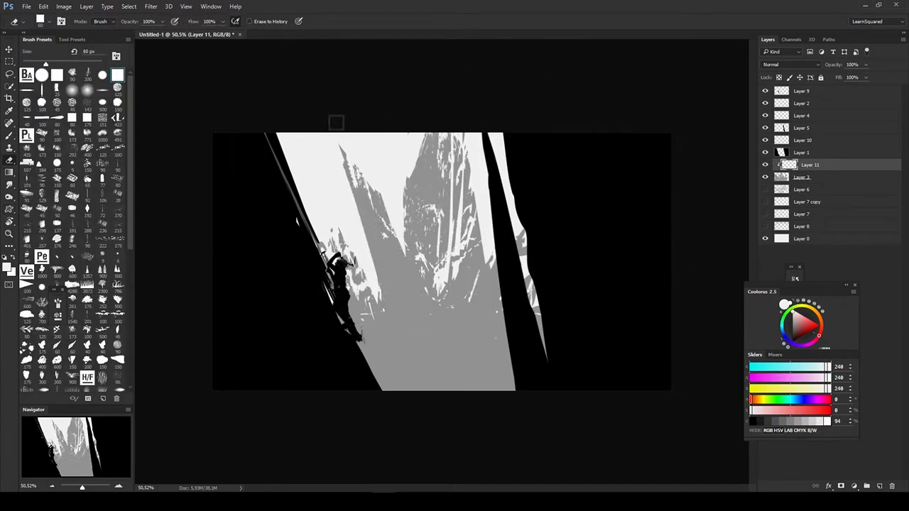
key("u")
right_click(592, 256)
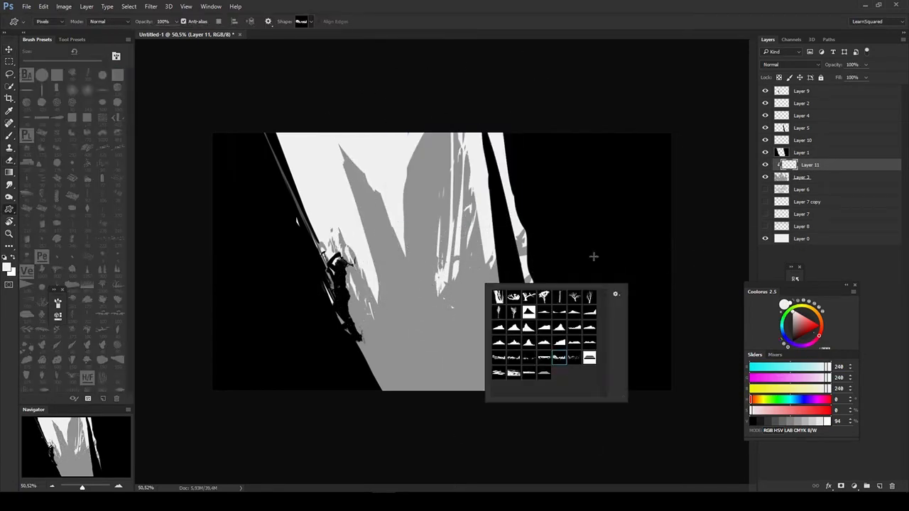
left_click(804, 422)
left_click_drag(327, 129, 529, 367)
key("ctrl+z")
- Paint gray over white streaks in Layer 3's central mountain and erase the gray near the right cliff
key("b")
left_click(470, 313, "ctrl")
left_click_drag(461, 178, 448, 260)
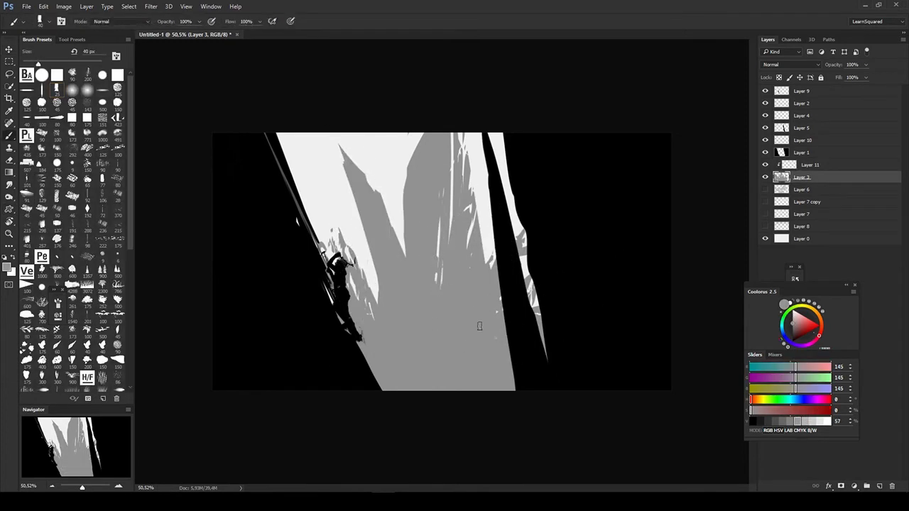
key("e")
left_click_drag(542, 352, 524, 234)
left_click_drag(469, 181, 503, 334)
- Draw two different mountain custom shapes in gray on the right part of Layer 3
key("u")
right_click(452, 291)
left_click(497, 337)
left_click_drag(440, 117, 545, 367)
right_click(495, 310)
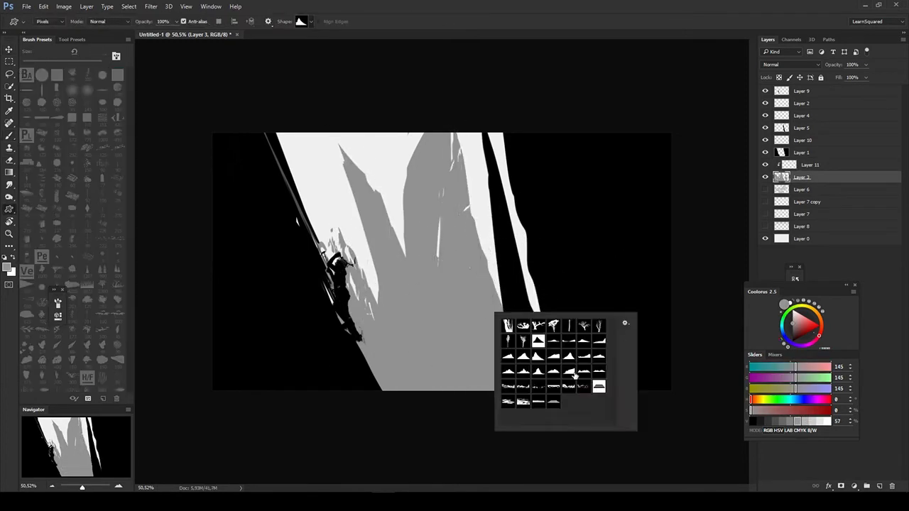
left_click(538, 357)
left_click_drag(380, 238, 571, 345)
- Paint gray touches in the gap beside the right cliff and over the central mountain's white slit
key("e")
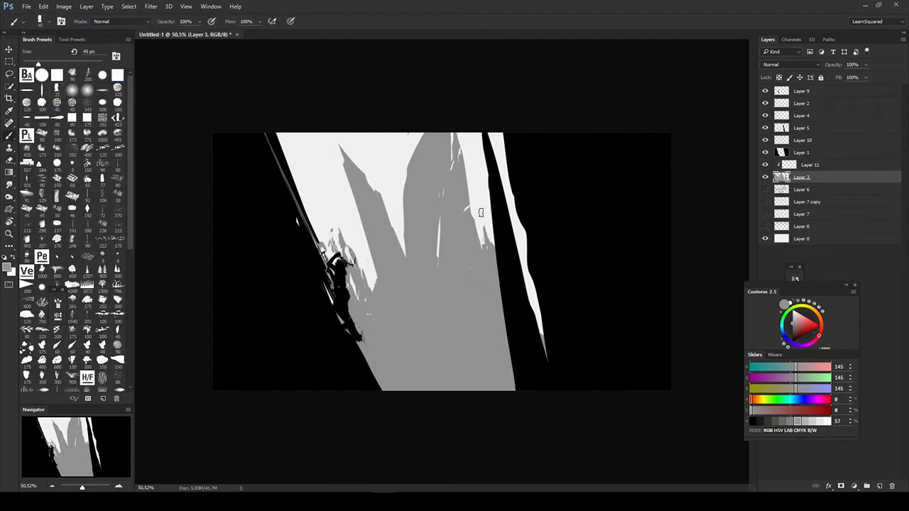
left_click_drag(483, 225, 491, 243)
left_click_drag(439, 220, 439, 260)
- Erase Layer 3's gray behind and below the climber and touch up the mountain's lower-left edge with gray
key("e")
key("u")
right_click(475, 312)
key("e")
left_click_drag(328, 275, 321, 248)
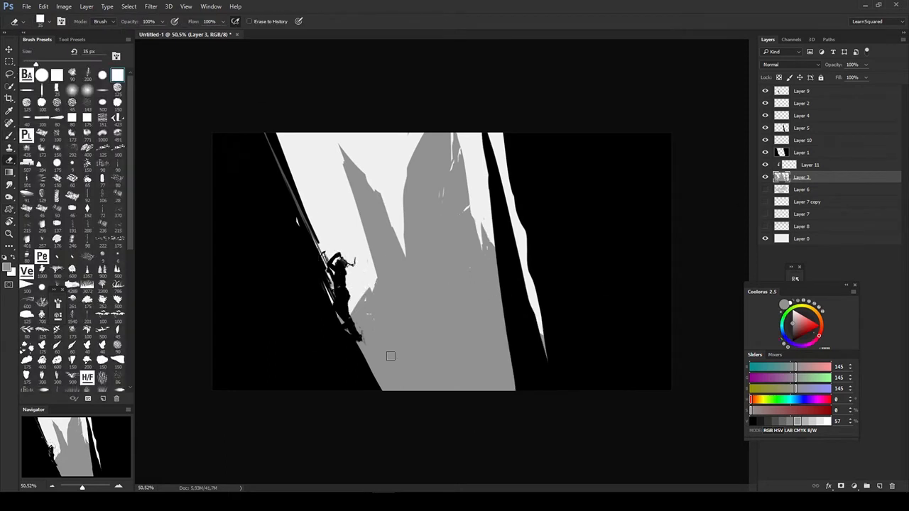
left_click_drag(391, 356, 406, 387)
key("b")
left_click_drag(402, 388, 400, 347)
- Draw a gray custom shape across the gap around the right cliff on Layer 3
key("u")
left_click(731, 253)
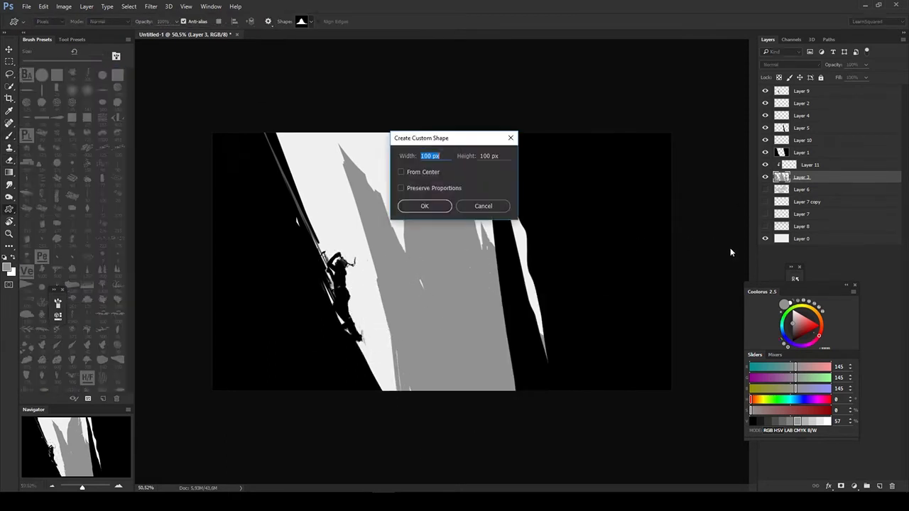
key("Escape")
left_click_drag(544, 142, 493, 246)
left_click(534, 260, "ctrl")
key("l")
left_click(459, 308, "ctrl")
- Add a layer above Layer 11 and draw a gray mountain custom shape on it, discarding the first attempt
key("u")
right_click(457, 305)
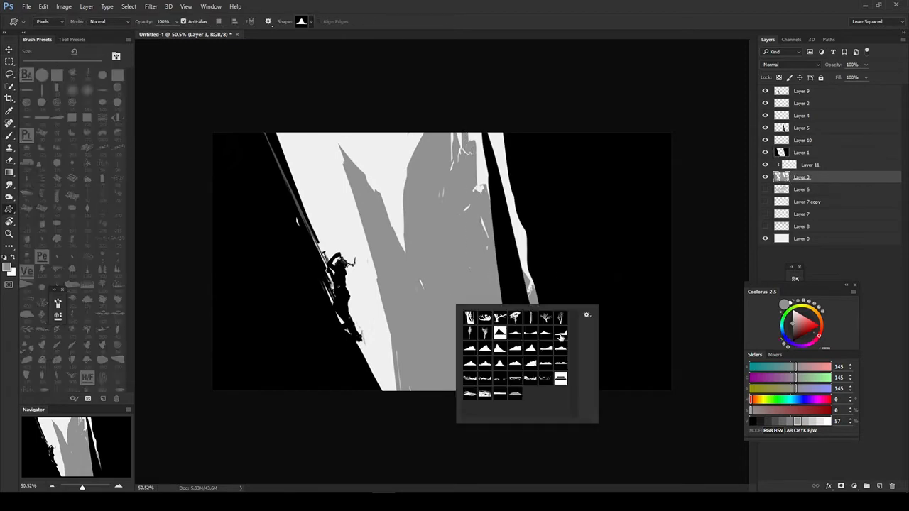
left_click_drag(416, 107, 343, 264)
key("ctrl+z")
key("ctrl+shift+alt+n")
left_click_drag(805, 177, 804, 160)
left_click_drag(334, 177, 447, 371)
- Transform the Layer 12 shape, move it to the right cliff, and darken it to black with Hue/Saturation
key("ctrl+u")
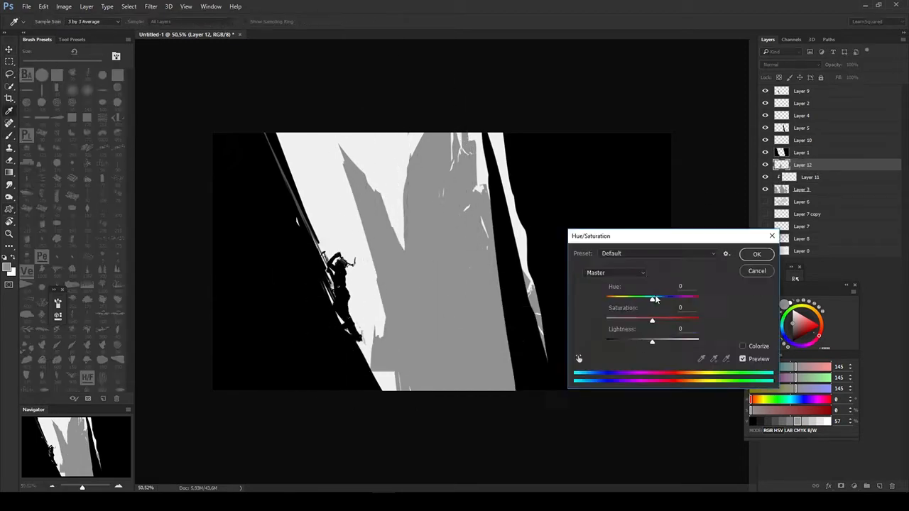
left_click_drag(652, 343, 631, 344)
key("ctrl+t")
key("Return")
left_click_drag(497, 309, 564, 300)
key("ctrl+u")
left_click_drag(652, 343, 605, 344)
key("Return")
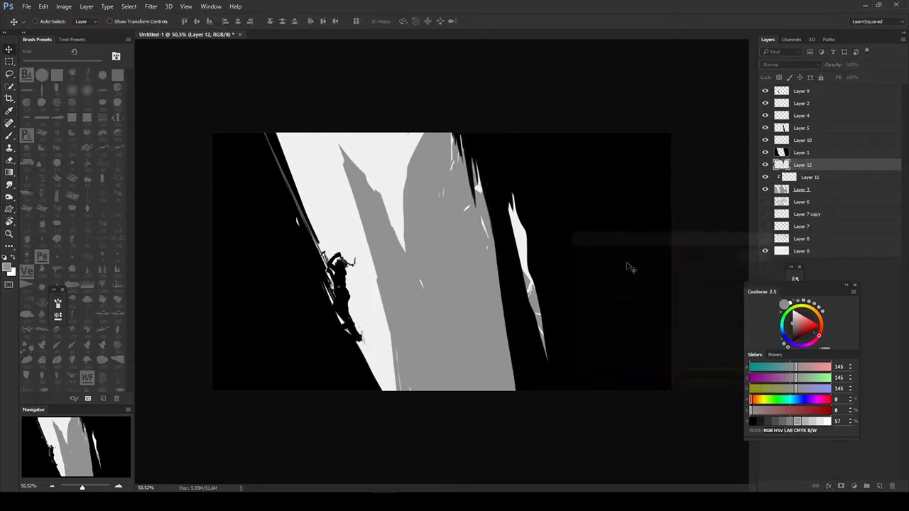
- Erase the old right cliff spike and reposition the black Layer 12 shape as the new cliff edge
left_click_drag(629, 268, 564, 287)
left_click(508, 213, "ctrl")
key("e")
left_click_drag(476, 101, 540, 391)
key("v")
left_click_drag(444, 271, 523, 265)
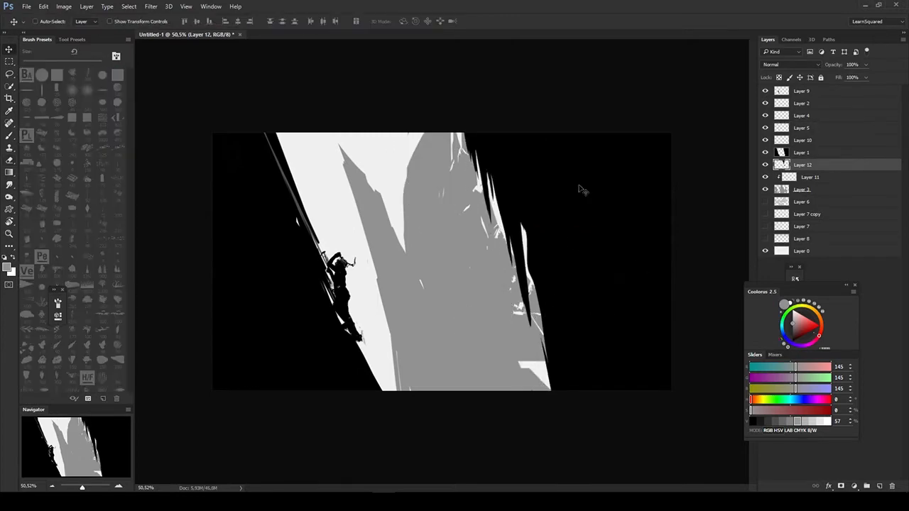
- Merge the Layer 12 cliff shape with Layer 1 and ready a black brush
key("alt+bracketright")
key("ctrl+e")
key("b")
key("d")
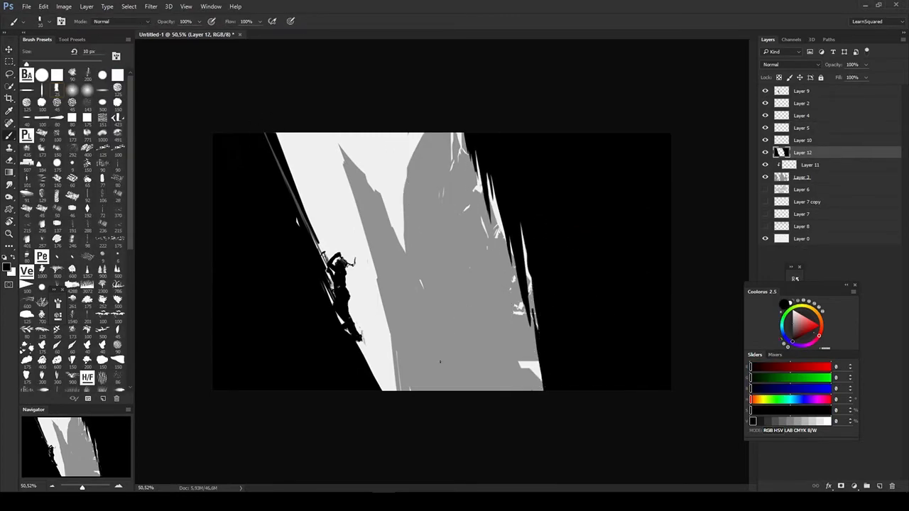
- Shift the climber and cliff layers together slightly to the right, and step back through the latest changes
key("v")
left_click_drag(608, 305, 623, 306)
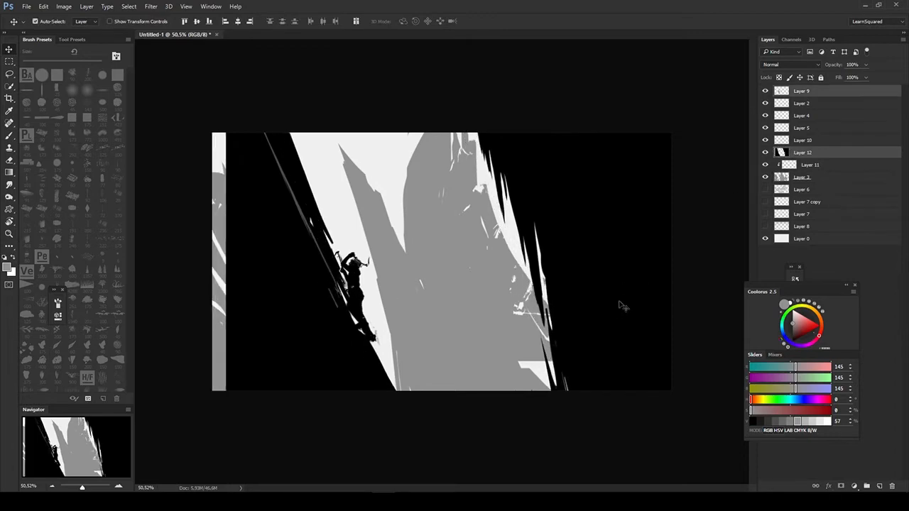
key("ctrl+alt+z")
key("ctrl+alt+z")
key("ctrl+alt+z")
key("ctrl+alt+z")
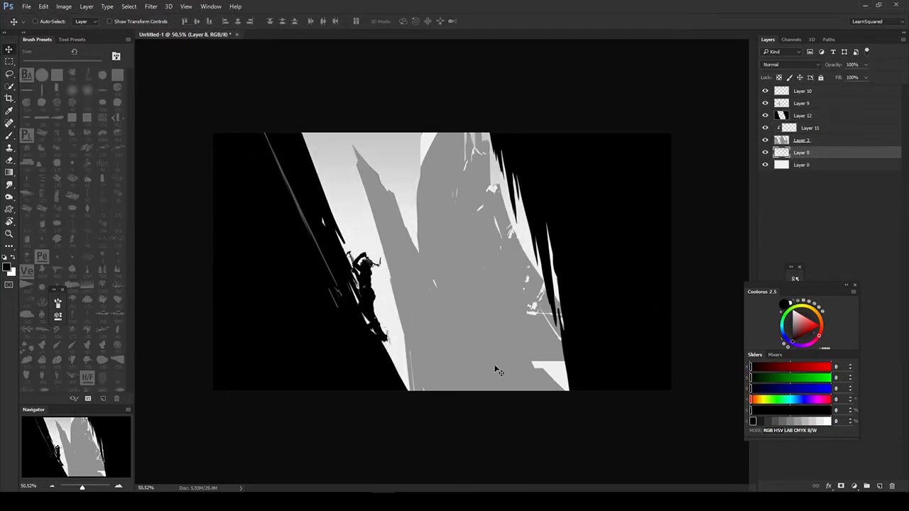
- Slightly darken the light details on the clipped Layer 11 with Hue/Saturation
left_click(881, 139, "shift")
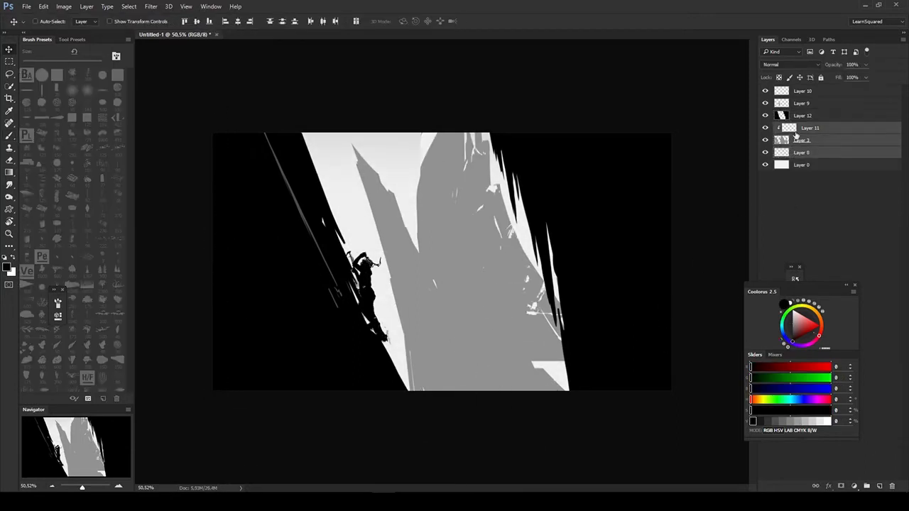
left_click(886, 129)
key("z")
left_click(515, 278, "alt")
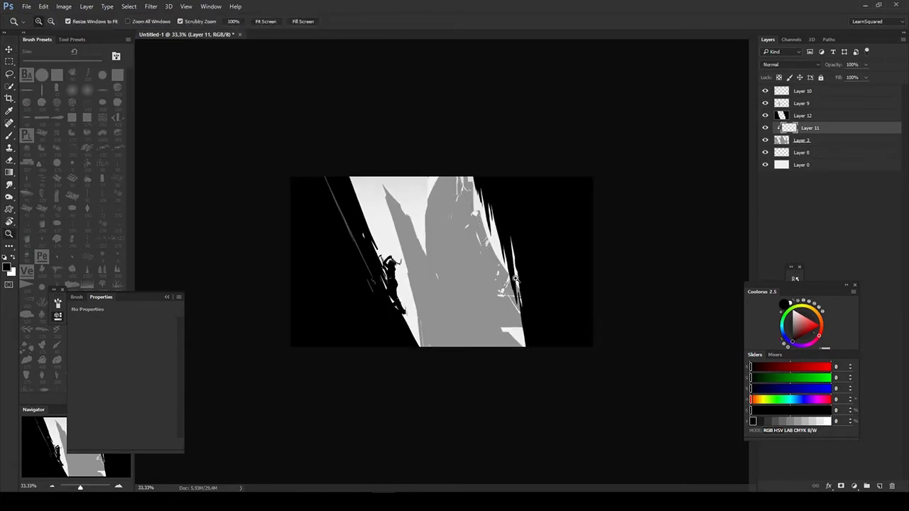
left_click_drag(515, 278, 544, 278)
key("ctrl+u")
left_click_drag(652, 343, 646, 345)
key("Return")
- Free-transform the right cliff on Layer 12, tilting it outward to widen the lower gap between the cliffs
left_click(824, 115)
key("e")
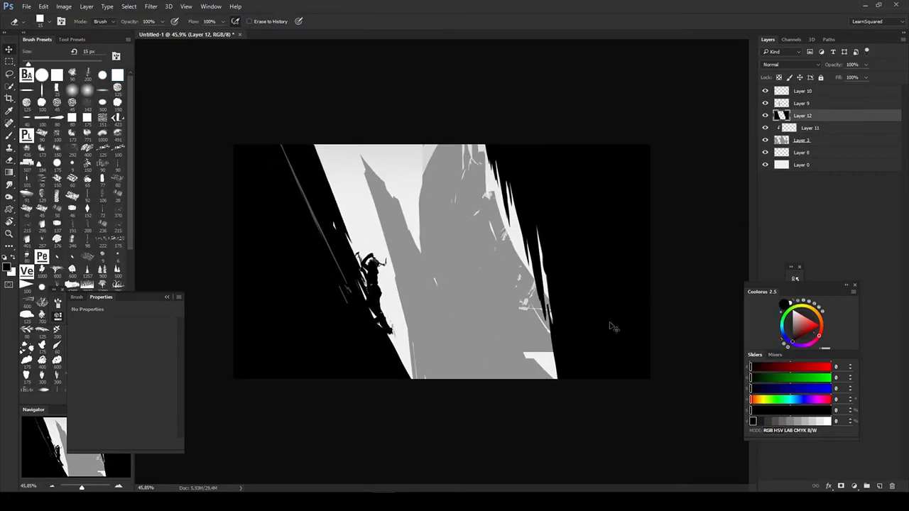
key("ctrl+t")
left_click_drag(661, 387, 685, 323)
left_click_drag(589, 341, 601, 451)
left_click_drag(119, 299, 65, 129)
key("Return")
key("e")
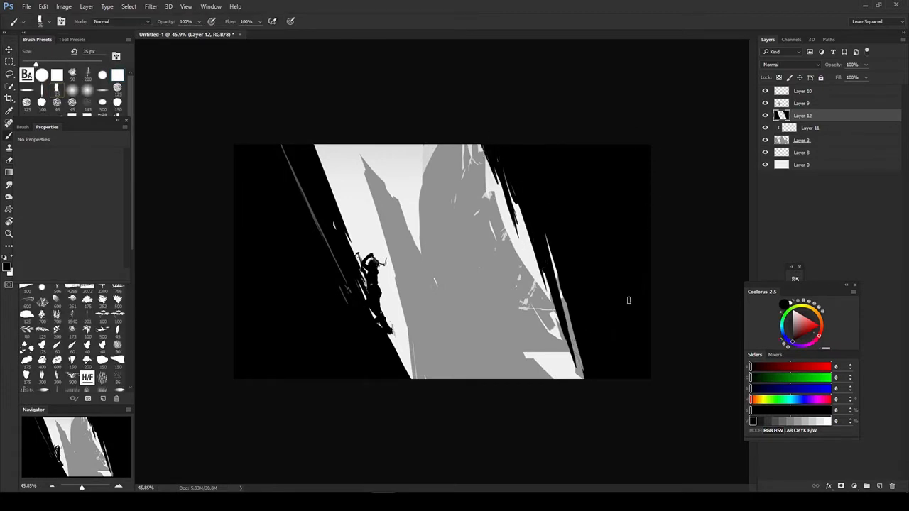
- Create a layer beneath the Layer 3 mountains, sample their mid-gray, and draw a tall mountain custom shape on the new layer
key("v")
left_click(513, 285)
key("ctrl+shift+alt+n")
left_click_drag(811, 141, 807, 159)
key("b")
left_click(468, 306, "alt")
key("u")
right_click(461, 307)
left_click(507, 369)
left_click_drag(223, 176, 489, 391)
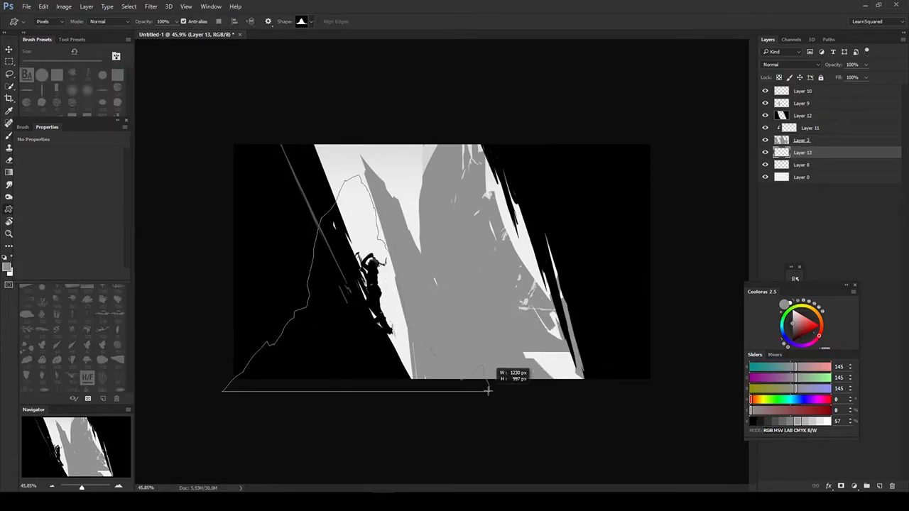
- Move the new mountain shape on Layer 13 behind the right cliff and lighten it with Hue/Saturation
key("v")
left_click_drag(412, 326, 590, 337)
key("ctrl+u")
mouse_move(651, 343)
left_mouse_down()
mouse_move(689, 343)
mouse_move(672, 342)
left_mouse_up()
key("Return")
- Brush mid-gray over the light gap at the base of the Layer 3 mountains beside the right cliff
left_click(802, 140)
key("b")
left_click_drag(533, 355, 574, 372)
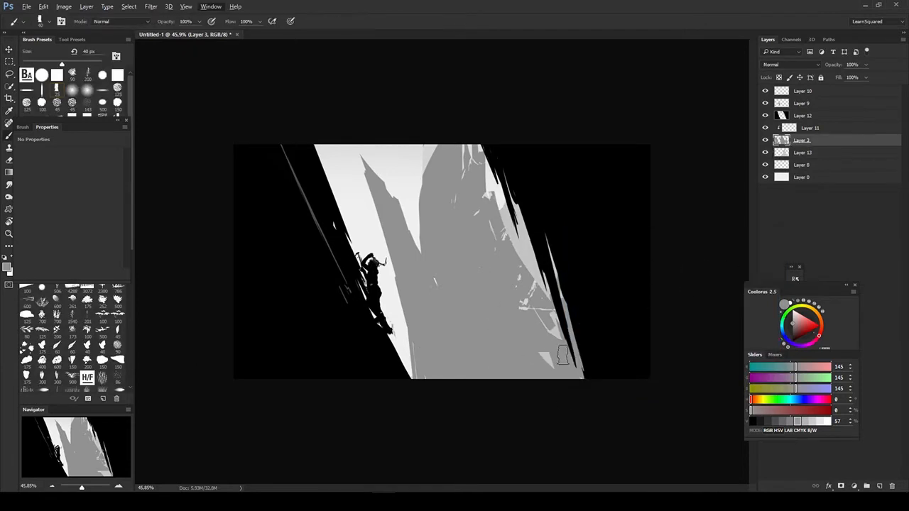
- Create a layer above Layer 11 and paint white mist across the valley floor with a large cloud brush
left_click_drag(604, 306, 538, 306)
key("ctrl+shift+alt+n")
left_click_drag(108, 128, 105, 184)
left_click(118, 135)
mouse_move(433, 327)
left_mouse_down()
mouse_move(458, 341)
mouse_move(522, 331)
left_mouse_up()
key("bracketleft")
key("bracketleft")
key("bracketleft")
key("bracketleft")
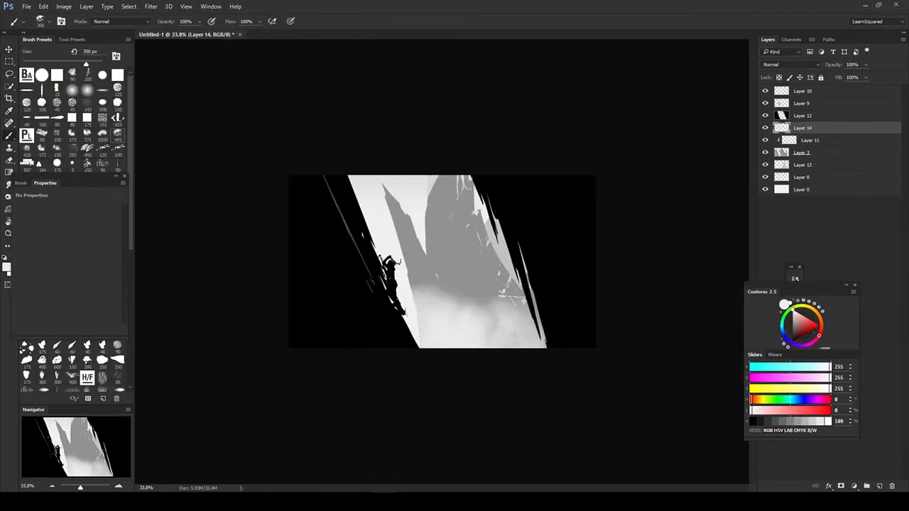
- Try a white custom shape on a new layer above the mist, and undo the shape
key("v")
key("ctrl+shift+alt+n")
key("u")
right_click(420, 240)
left_click(522, 311)
mouse_move(413, 215)
left_mouse_down()
mouse_move(445, 266)
mouse_move(513, 335)
left_mouse_up()
key("e")
key("u")
key("ctrl+z")
key("v")
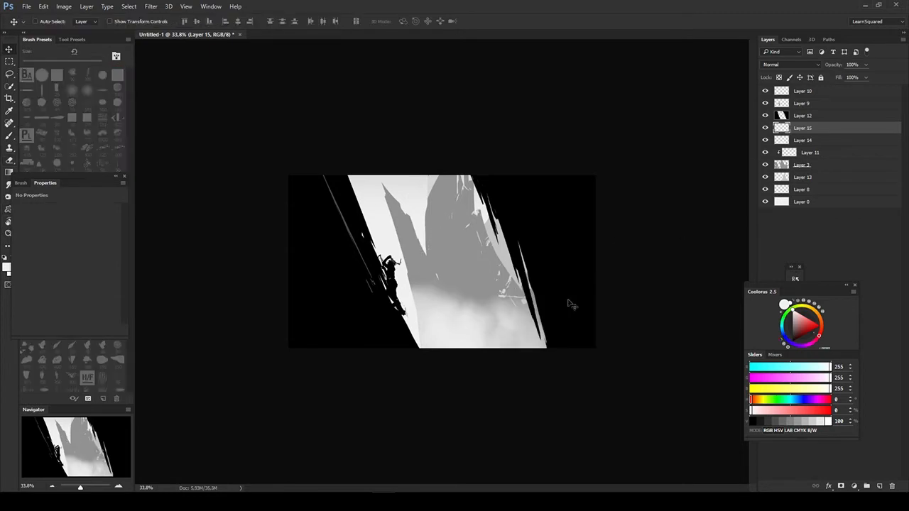
- Lighten the black cliffs on Layer 12 to a dark gray with Hue/Saturation
left_click(570, 304, "ctrl")
key("ctrl+u")
mouse_move(652, 342)
left_mouse_down()
mouse_move(669, 344)
mouse_move(656, 343)
left_mouse_up()
key("Return")
key("ctrl+u")
key("Return")
- Shift the Layer 10 edge detail slightly left along the left cliff and darken it with Hue/Saturation
left_click(781, 91)
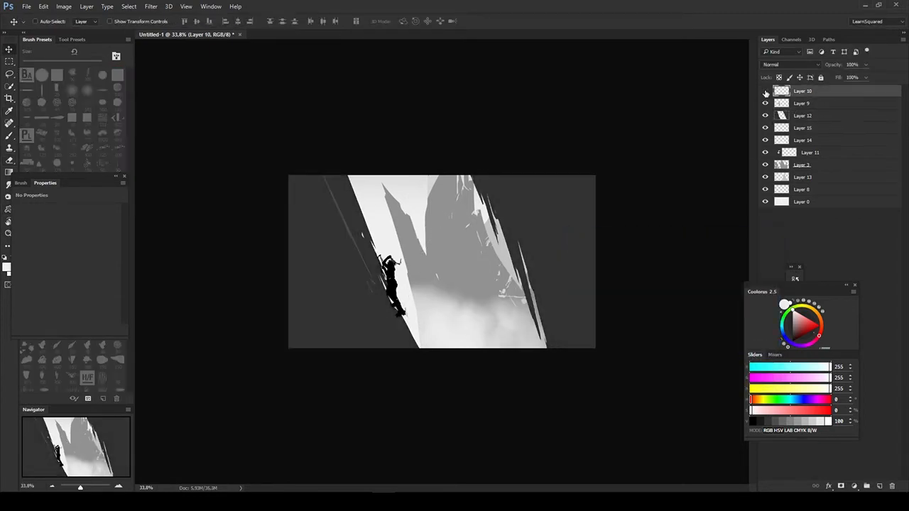
key("ctrl+t")
key("Return")
mouse_move(373, 238)
left_mouse_down()
mouse_move(446, 263)
mouse_move(360, 238)
left_mouse_up()
key("ctrl+u")
left_click_drag(652, 342, 633, 342)
key("Return")
mouse_move(446, 262)
left_mouse_down()
mouse_move(383, 262)
mouse_move(423, 262)
left_mouse_up()
key("b")
key("d")
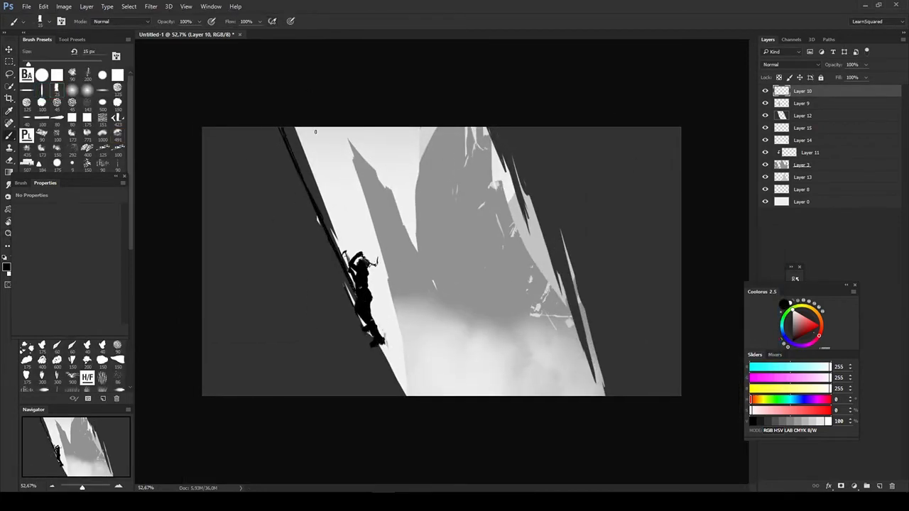
- Create a layer clipped to the Layer 12 cliffs, draw a black rock-texture custom shape on it, and erase its overlap on the right cliff
key("v")
left_click(588, 203, "ctrl")
key("ctrl+shift+alt+n")
key("ctrl+alt+g")
key("u")
right_click(436, 276)
mouse_move(152, 91)
left_mouse_down()
mouse_move(515, 426)
mouse_move(544, 427)
left_mouse_up()
key("e")
left_click_drag(530, 221, 524, 136)
- Raise the lightness of the Layer 16 rock texture to +9 with Hue/Saturation
key("ctrl+u")
mouse_move(652, 342)
left_mouse_down()
mouse_move(643, 344)
mouse_move(687, 343)
mouse_move(657, 343)
left_mouse_up()
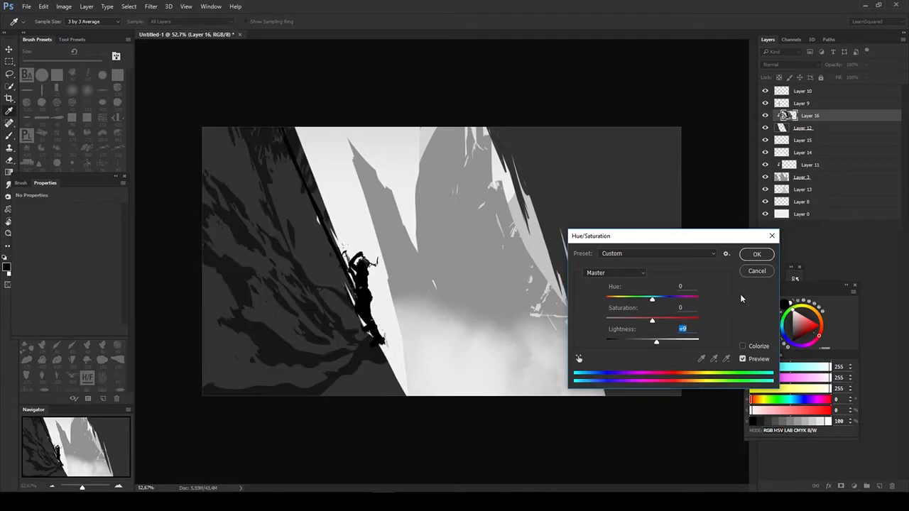
left_click(757, 255)
- Free-transform the Layer 16 rock texture, narrowing, stretching and skewing it so its streaks follow the left cliff's slope
key("ctrl+t")
left_click_drag(544, 262, 398, 262)
left_click_drag(398, 128, 398, 186)
left_click_drag(202, 128, 204, 47)
left_click_drag(397, 262, 390, 263)
left_click_drag(297, 407, 297, 503)
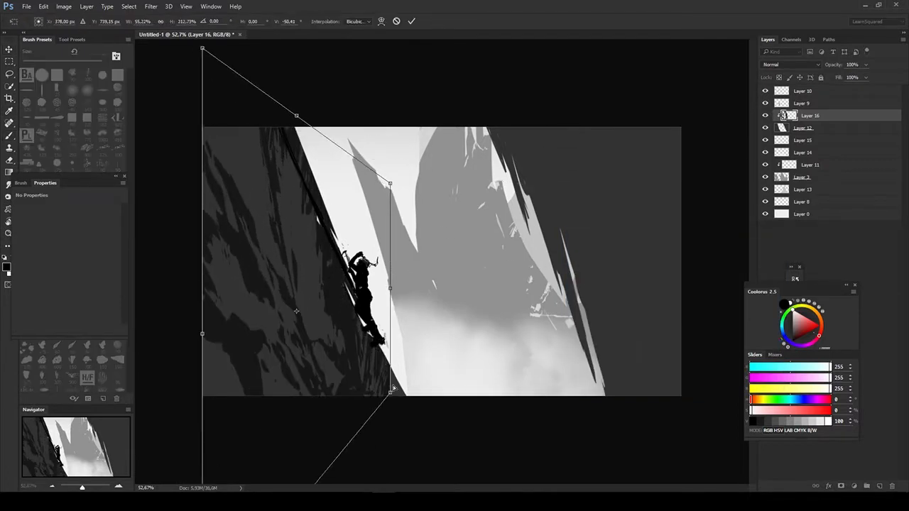
left_click_drag(391, 391, 386, 325)
left_click_drag(297, 116, 238, 111)
key("Return")
- Refine the rock texture along the left cliff's lower edge beneath the climber with small brush and eraser strokes
key("b")
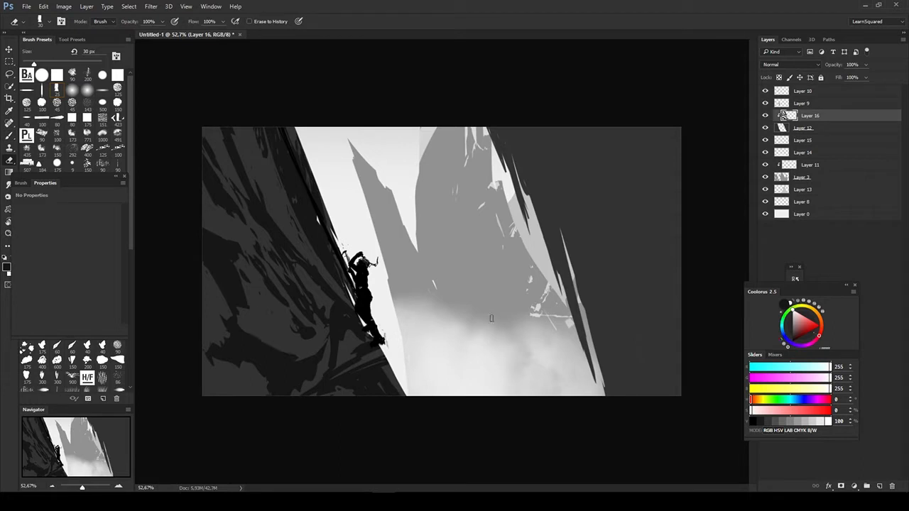
left_click_drag(377, 344, 396, 396)
key("bracketleft")
key("bracketleft")
left_click_drag(359, 338, 403, 395)
- Add another rock custom shape at the left cliff's base and work diagonal streaks into the texture below the climber
key("u")
right_click(377, 358)
left_click_drag(176, 425, 273, 367)
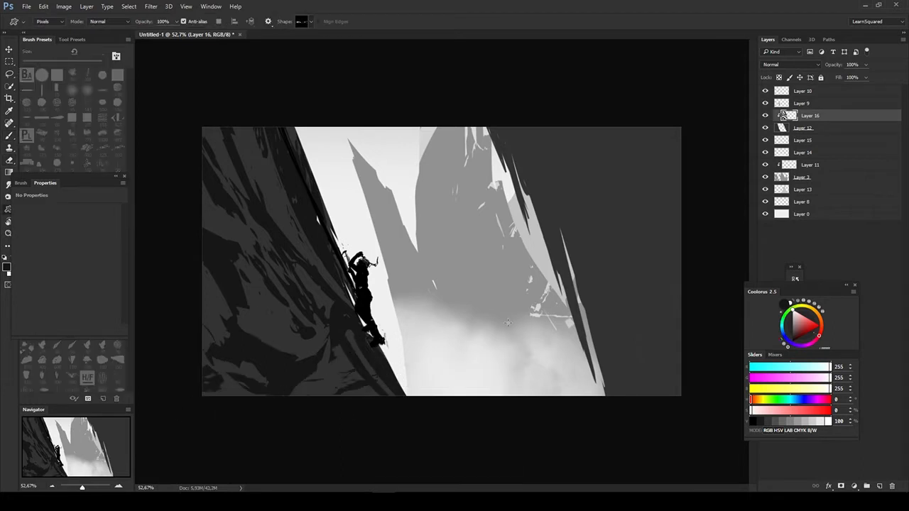
key("b")
left_click_drag(349, 333, 406, 398)
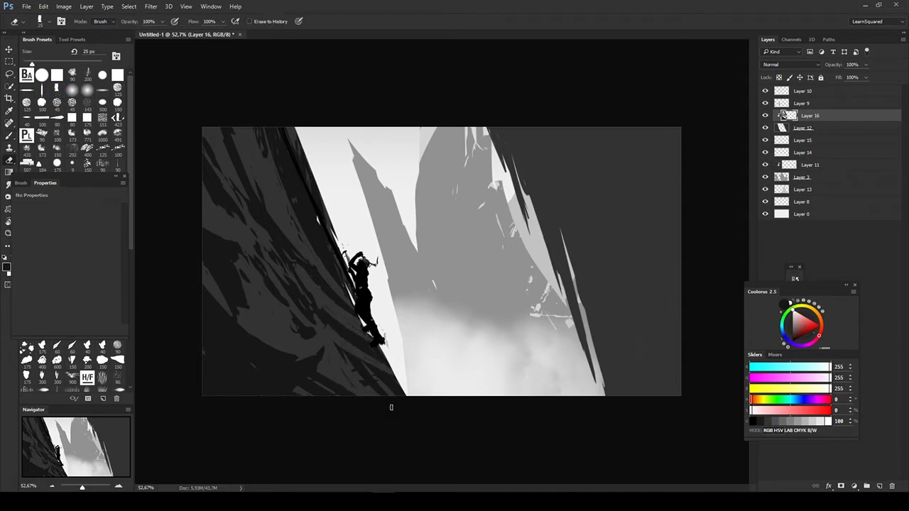
- Delete Layer 13, the pale mountain shape behind the right cliff
left_click(533, 245, "ctrl")
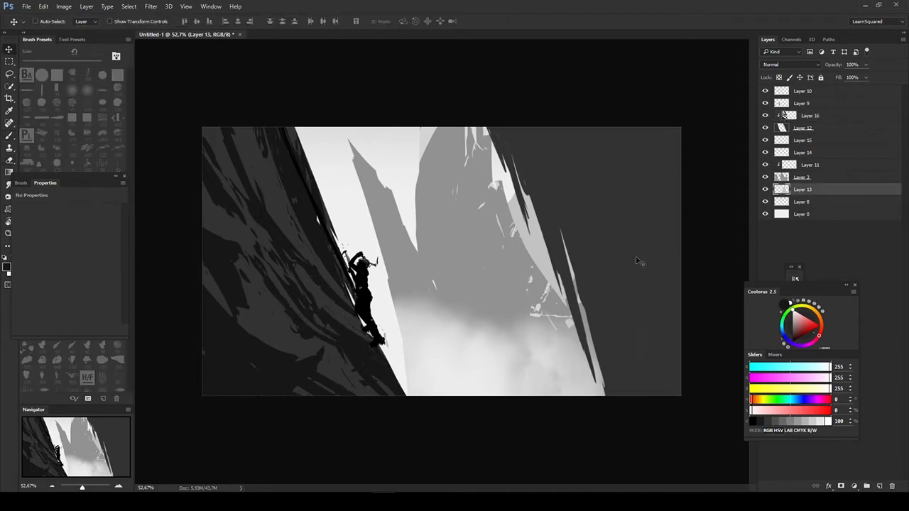
key("Delete")
- Draw a tall rock-texture custom shape over the right cliff on the clipped Layer 16
left_click(635, 266, "ctrl")
left_click(306, 327, "ctrl")
key("u")
left_click(666, 266, "alt")
right_click(668, 264)
mouse_move(475, 69)
left_mouse_down()
mouse_move(630, 350)
mouse_move(717, 428)
left_mouse_up()
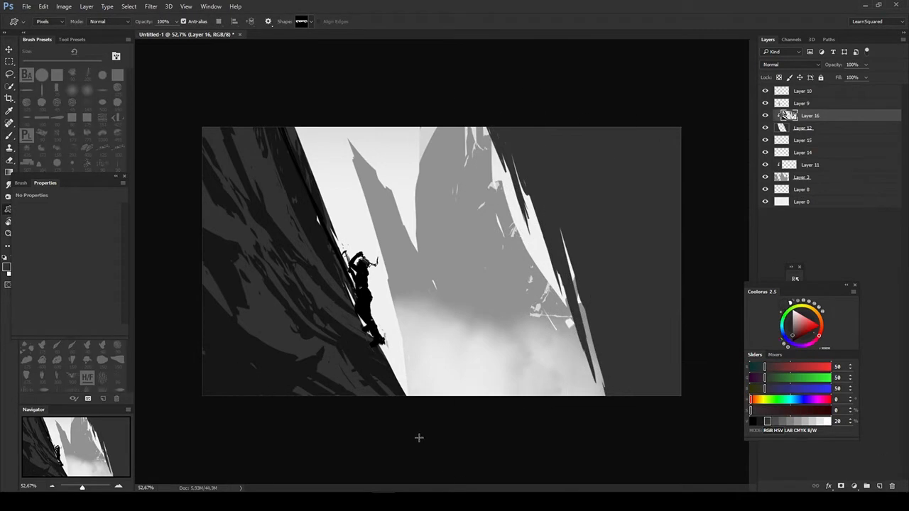
- Lock the transparent pixels of Layer 16 and fill its texture with the dark gray 22, 22, 22
key("b")
key("slash")
left_click(766, 116)
left_click(766, 115)
left_click(782, 128)
left_click(765, 116)
left_click(766, 117)
left_click(790, 116)
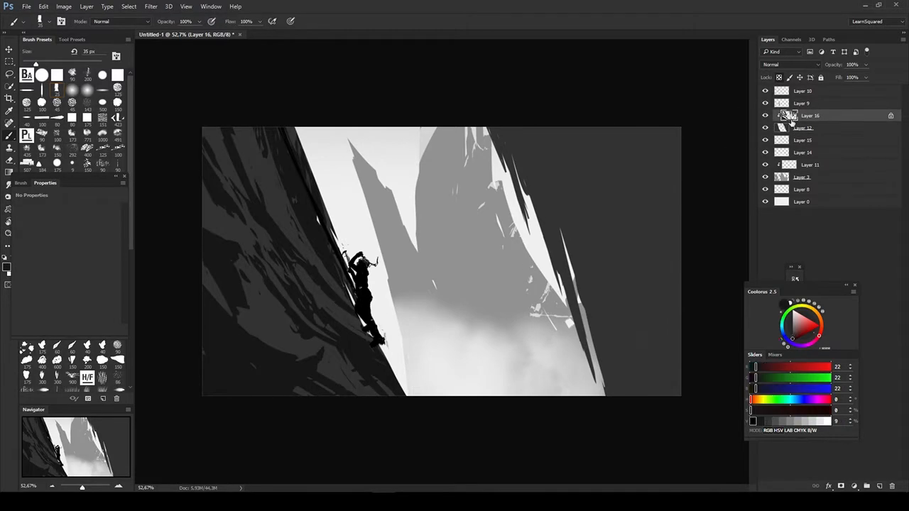
key("alt+BackSpace")
- Unlock the Layer 16 transparency and layer more dark gray rock custom shapes over the right cliff's lower half
key("u")
right_click(556, 273)
key("b")
key("slash")
left_click(588, 268, "alt")
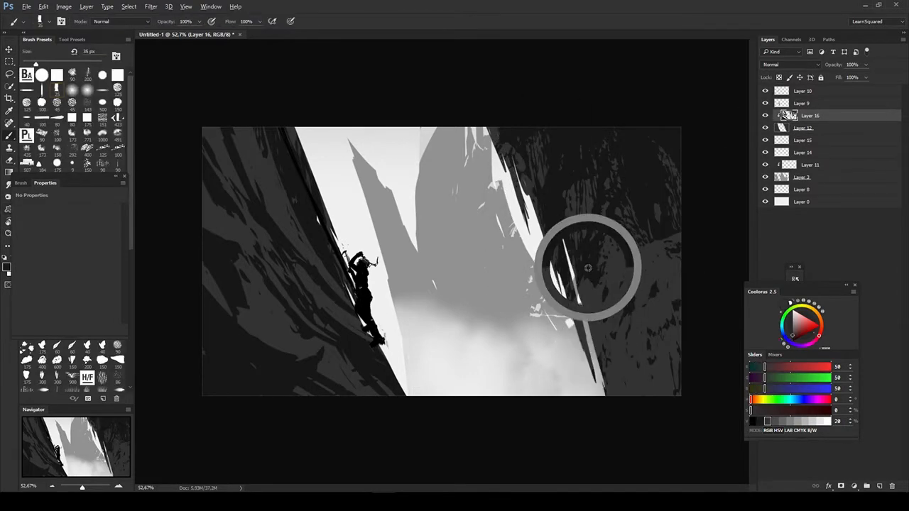
key("u")
left_click_drag(591, 273, 643, 406)
left_click_drag(611, 187, 679, 406)
key("ctrl+z")
left_click_drag(544, 280, 686, 400)
left_click_drag(641, 267, 682, 369)
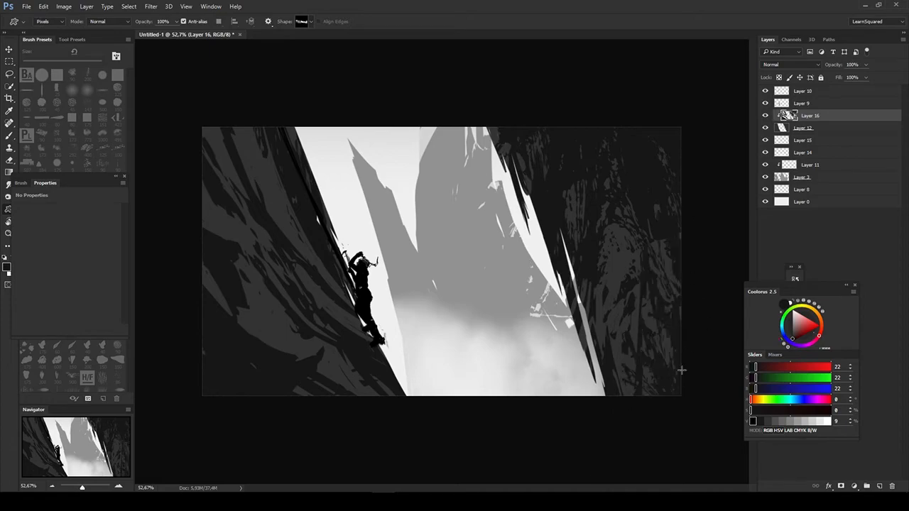
- Lasso the right cliff's rock texture, free-transform it to slant along the cliff edge, and deselect it
key("l")
left_click_drag(458, 260, 534, 397)
key("ctrl+t")
left_click_drag(457, 127, 341, 51)
key("Return")
key("ctrl+d")
- Erase parts of the dark texture on the right cliff with downward strokes to break it up
key("b")
key("e")
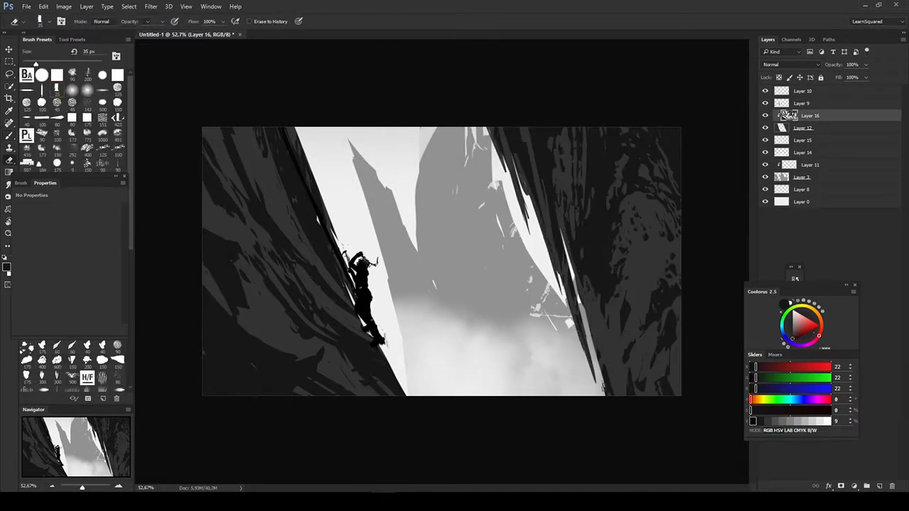
left_click_drag(584, 191, 604, 309)
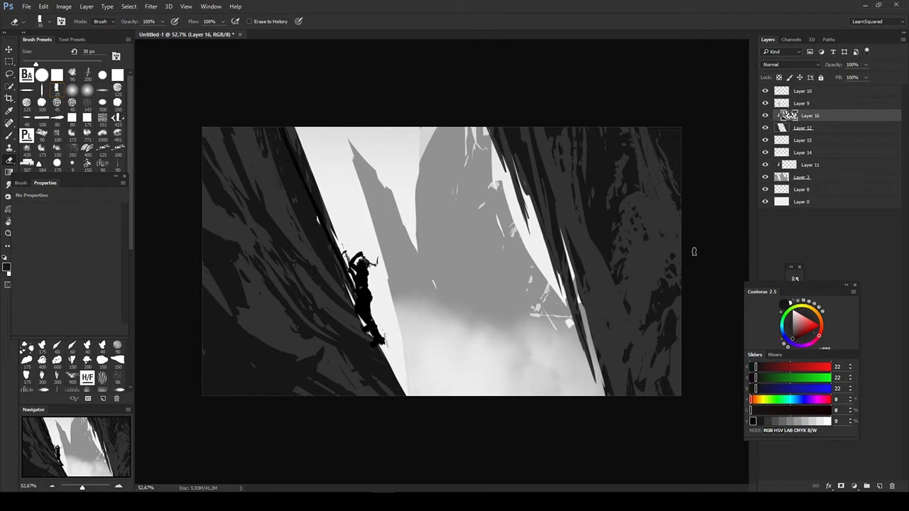
- Hide the clipped Layer 11 details and draw a mid-gray mountain custom shape behind the climber on Layer 8
left_click(802, 177)
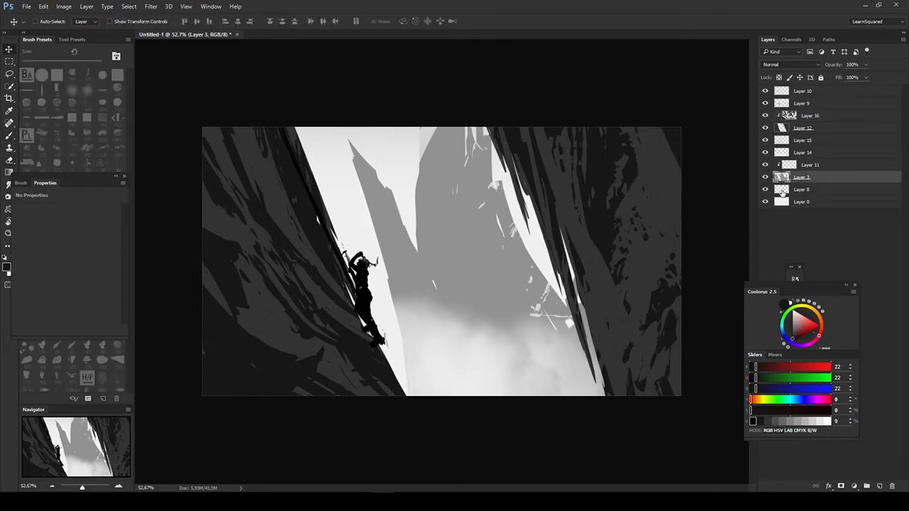
left_click(765, 165)
left_click(508, 286, "alt")
left_click(802, 189)
key("u")
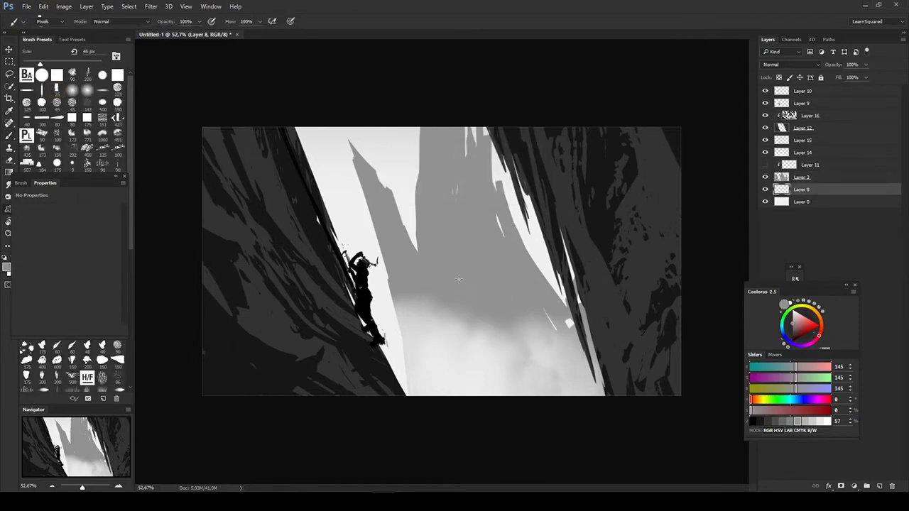
left_click_drag(298, 217, 478, 400)
- Lighten the Layer 8 mountain with Hue/Saturation, and add and reposition a second mountain custom shape behind the climber
key("ctrl+u")
left_click_drag(652, 344, 662, 345)
key("Return")
mouse_move(344, 216)
left_mouse_down()
mouse_move(455, 422)
mouse_move(422, 428)
left_mouse_up()
key("v")
left_click_drag(541, 332, 552, 317)
- Free-transform the Layer 8 background mountains and lighten them further with Hue/Saturation
key("ctrl+t")
left_click_drag(702, 281, 702, 270)
left_click_drag(604, 291, 593, 286)
left_click_drag(703, 270, 704, 289)
key("Return")
key("ctrl+u")
left_click_drag(652, 344, 670, 344)
key("Return")
key("b")
- Move the Layer 14 mist up the valley and soften its hard lower edge with a large cloud eraser
key("v")
left_click(531, 355, "ctrl")
left_click_drag(529, 380, 521, 317)
key("e")
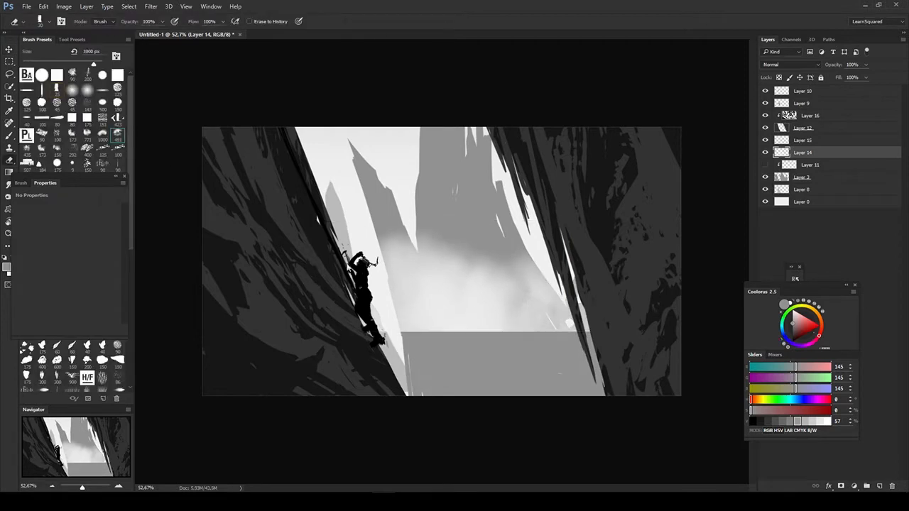
left_click_drag(417, 326, 560, 317)
- Paint a thin dark gray 22 stroke along the right cliff's inner edge on Layer 16
key("b")
left_click(167, 180, "ctrl")
left_click(521, 185, "alt")
left_click_drag(520, 189, 525, 225)
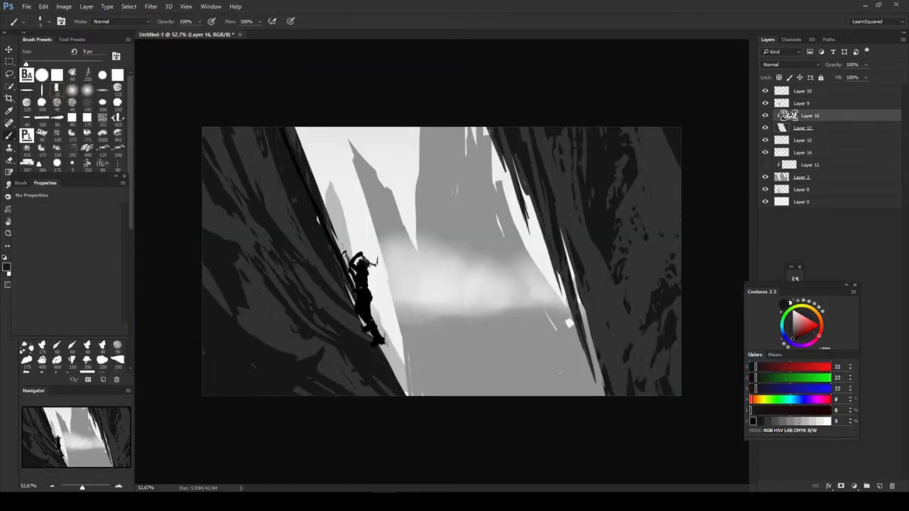
- Free-transform the Layer 14 mist, moving it down and enlarging it to cover the valley floor between the cliffs
key("v")
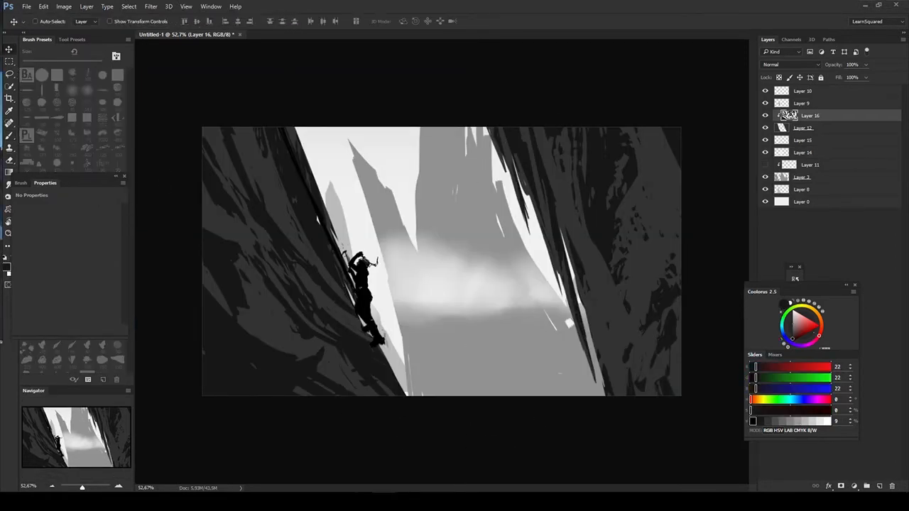
left_click(463, 298, "ctrl")
key("ctrl+t")
left_click_drag(465, 288, 490, 365)
left_click_drag(602, 317, 623, 267)
key("Return")
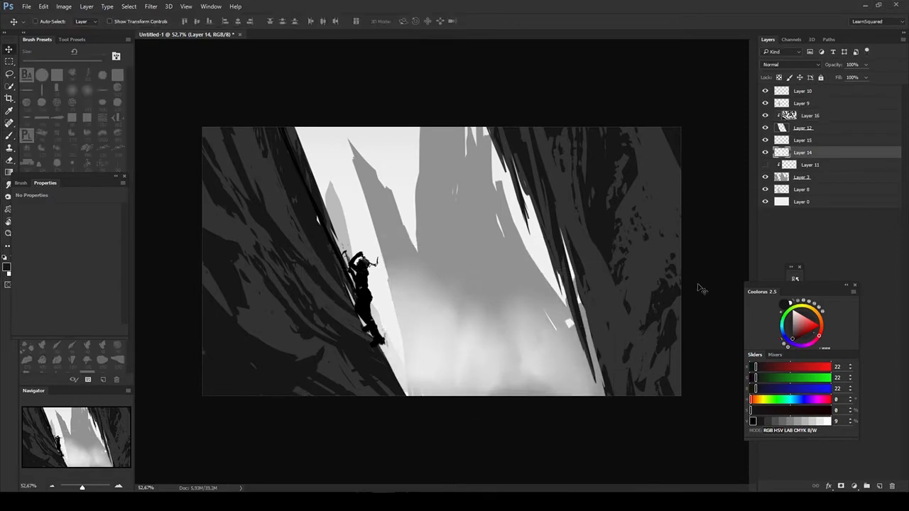
- Turn on the hidden clipped Layer 11 above the mountains and delete it
left_click(513, 268, "ctrl")
left_click(765, 165)
left_click(809, 165)
key("Delete")
- Draw a gray 204 rock-texture custom shape over the central peak on a new clipped layer and trim it with the eraser
key("ctrl+shift+alt+n")
key("b")
key("u")
right_click(440, 189)
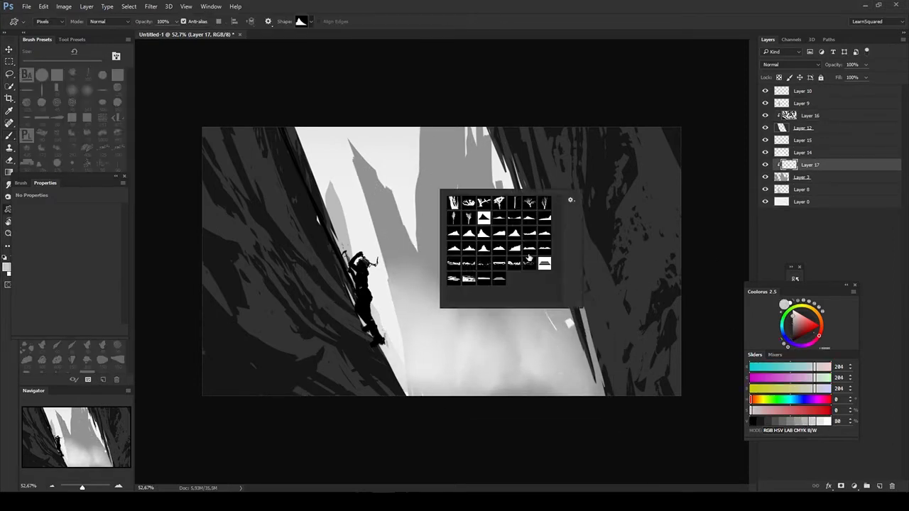
double_click(544, 263)
left_click_drag(408, 64, 496, 274)
key("e")
left_click(505, 299, "ctrl")
- Draw and stretch more gray 204 rock texture down across the peaks on new clipped Layer 18, merging it with Layer 17
key("ctrl+shift+alt+n")
key("b")
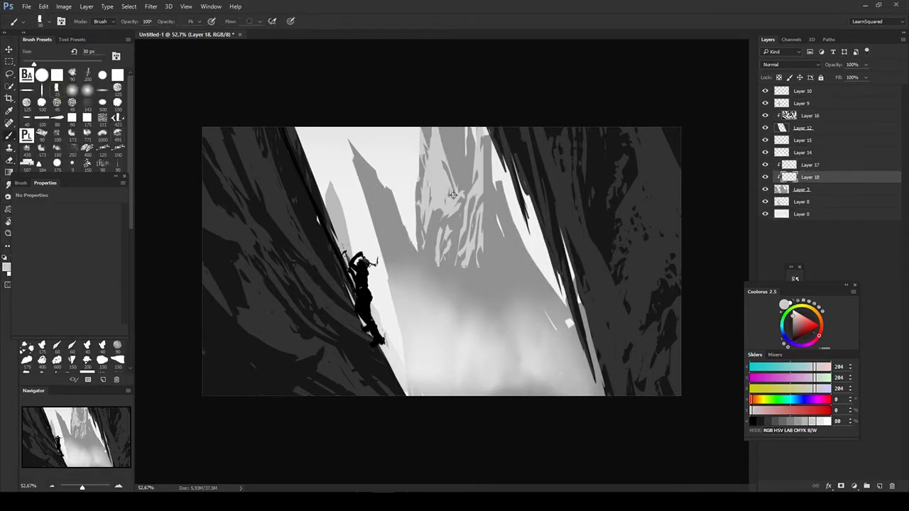
key("u")
mouse_move(490, 117)
left_mouse_down()
mouse_move(329, 257)
mouse_move(344, 308)
left_mouse_up()
key("ctrl+t")
left_click_drag(426, 311, 428, 428)
key("Return")
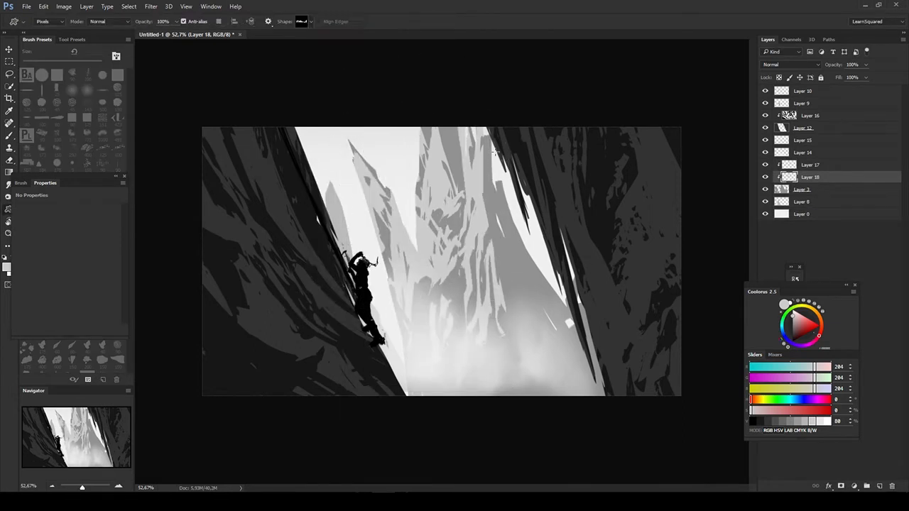
key("e")
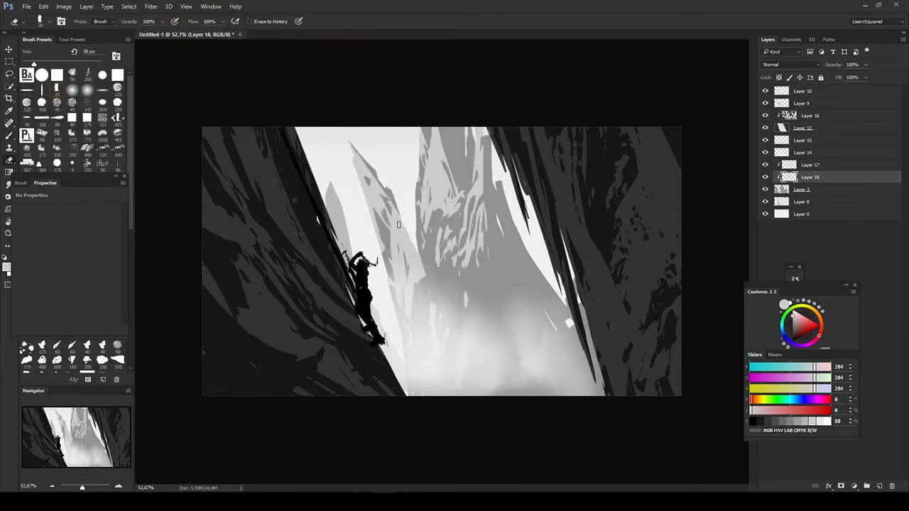
key("ctrl+e")
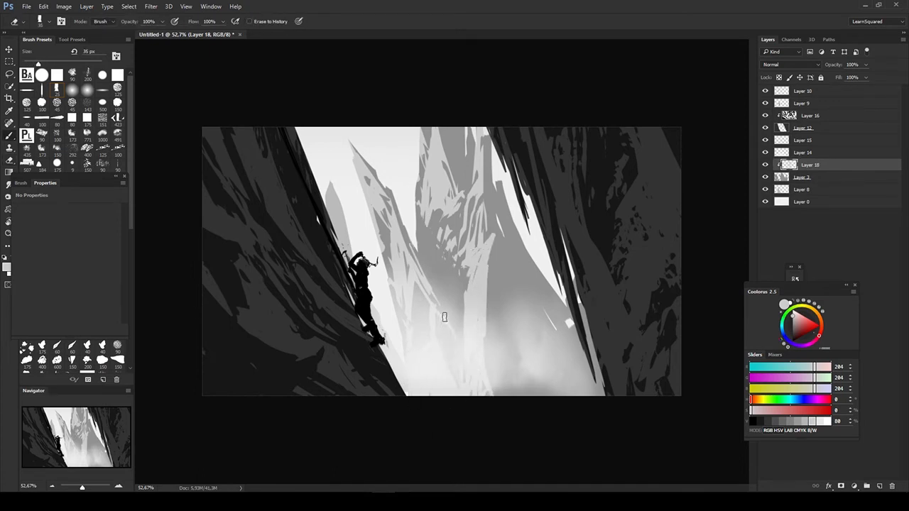
- Add another rock-texture custom shape to the central peak's lower slope on Layer 18 and trim it with the eraser
key("u")
right_click(494, 267)
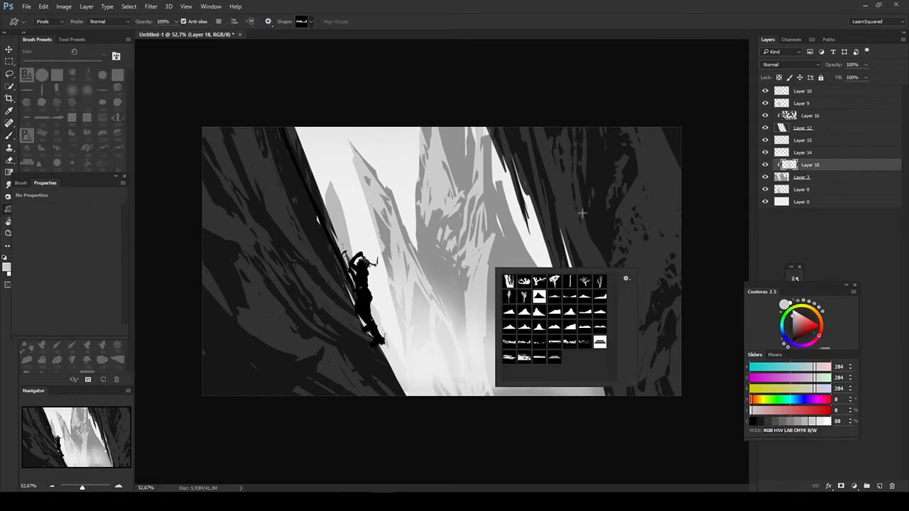
left_click(539, 342)
left_click_drag(577, 240, 493, 400)
key("e")
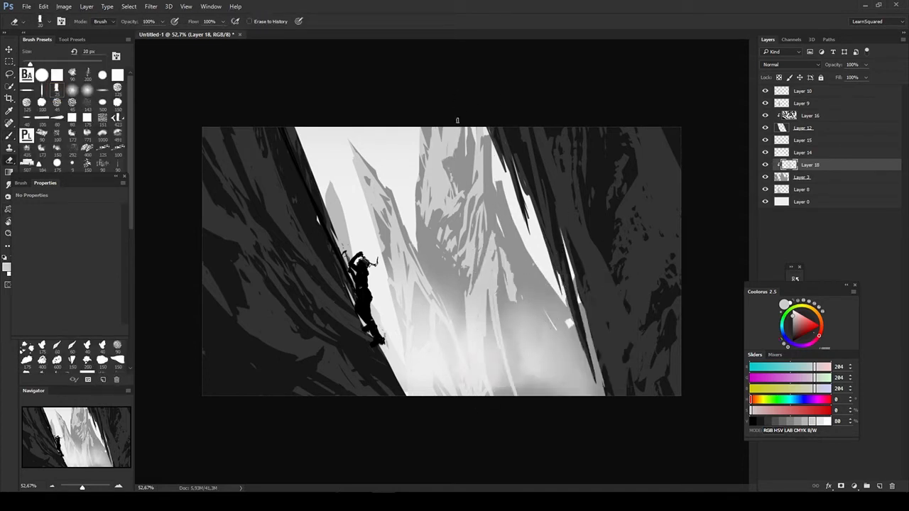
- Paint small gray 145 rock flecks between the left and central peaks on new Layer 19, trimming them with the eraser
key("ctrl+shift+alt+n")
left_click(410, 220, "alt")
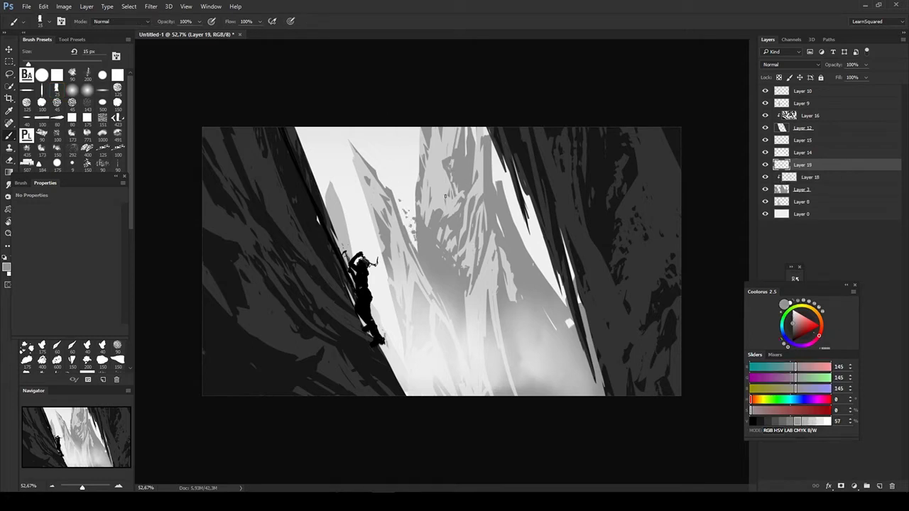
left_click(391, 174, "alt")
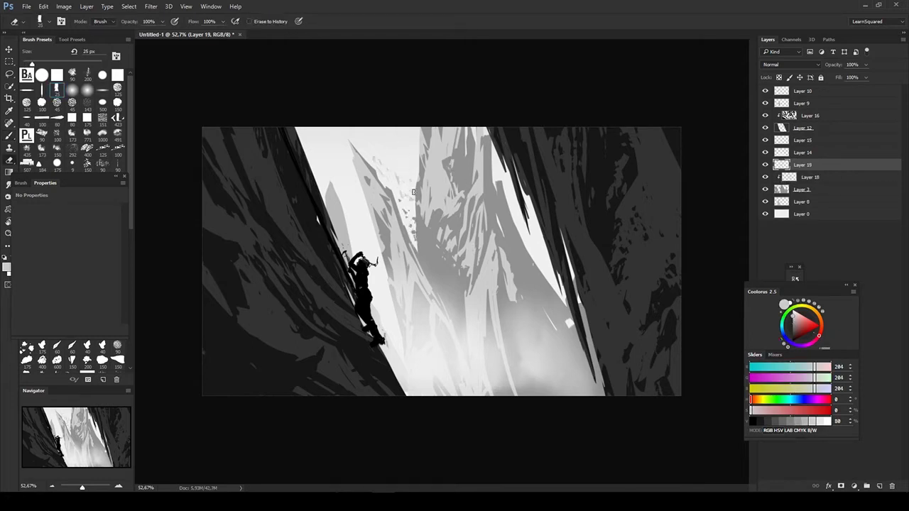
key("bracketleft")
left_click(414, 222, "alt")
left_click(357, 194, "alt")
key("bracketright")
key("bracketright")
key("bracketright")
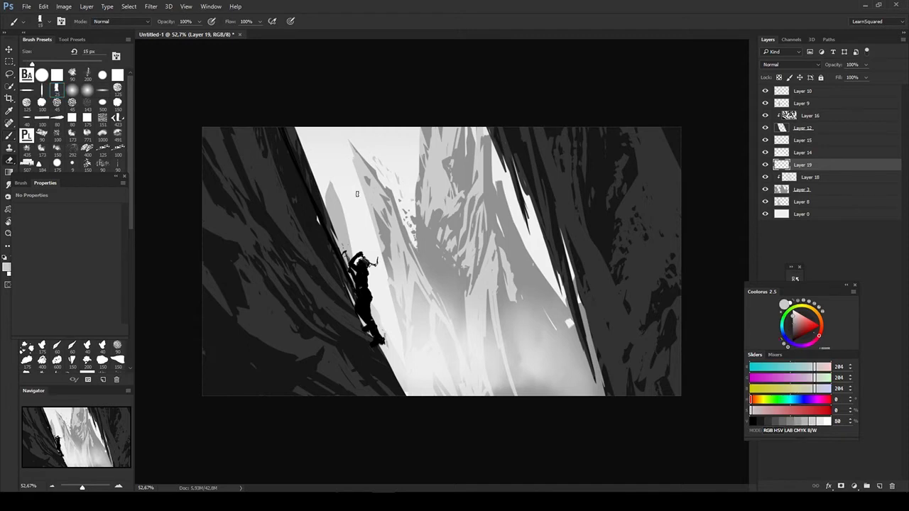
- Move the Layer 14 mist up the valley toward the right cliff
key("v")
left_click(536, 365)
key("ctrl+t")
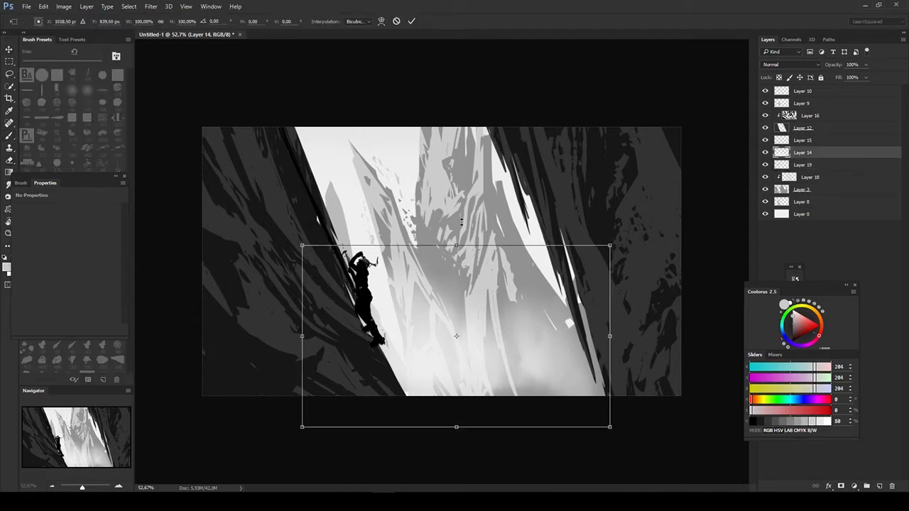
key("Return")
left_click_drag(537, 355, 574, 285)
- Refine the Layer 18 rock texture on the central peak with the brush and eraser, clearing light patches around its middle
left_click(474, 213)
key("b")
left_click_drag(475, 198, 462, 240)
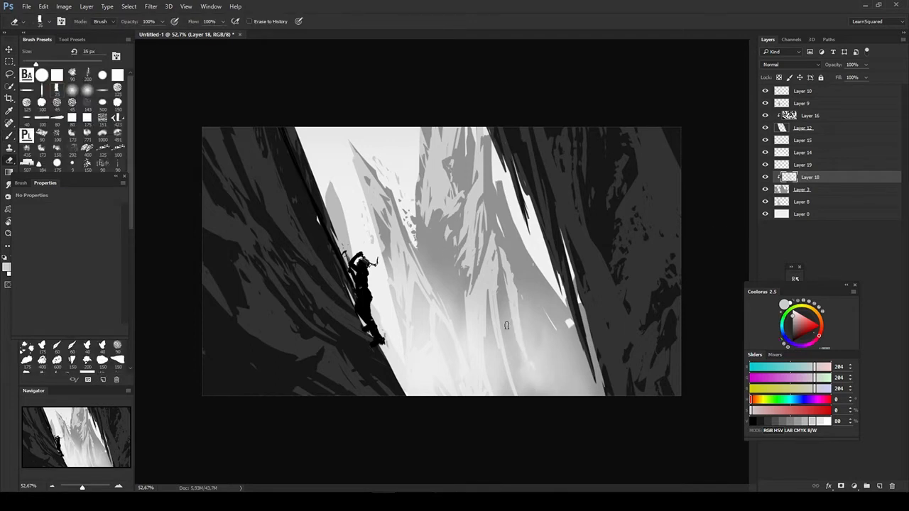
key("b")
key("alt+bracketleft")
left_click(487, 135, "alt")
key("b")
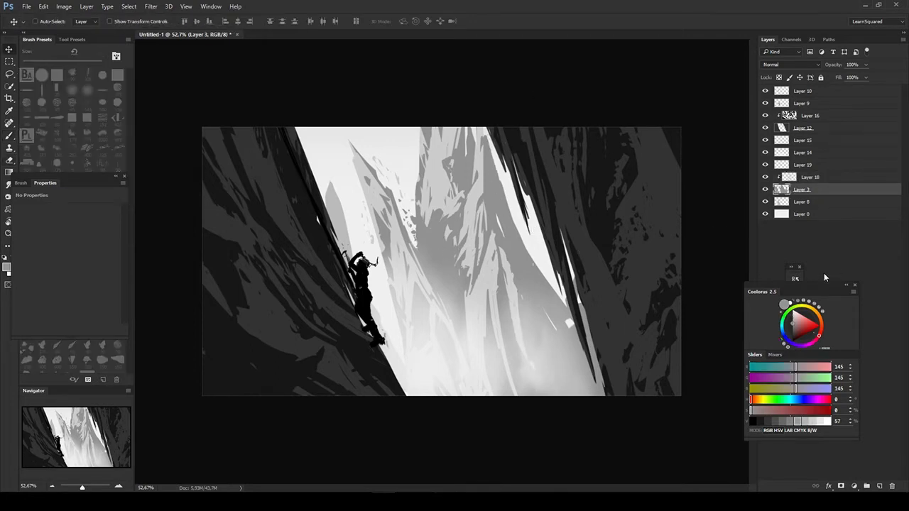
key("alt+bracketright")
left_click(410, 194, "alt")
left_click_drag(441, 217, 458, 238)
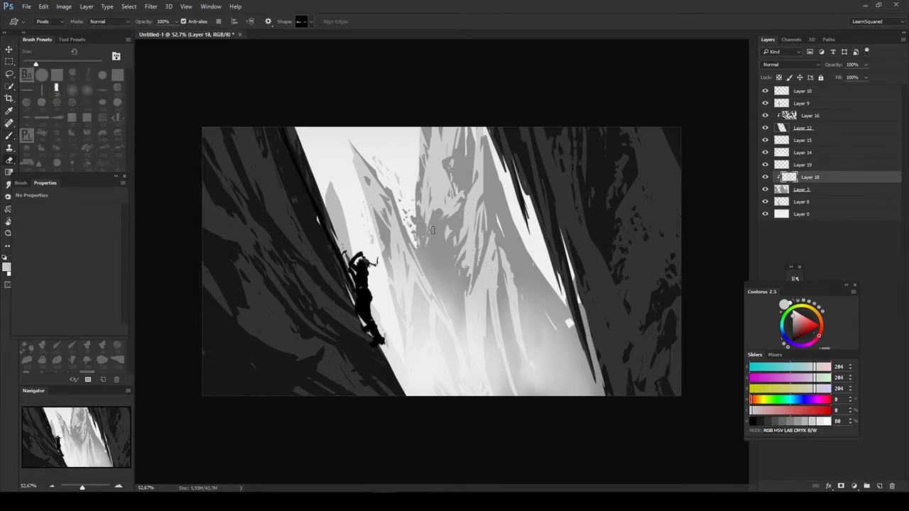
- Lasso the Layer 18 texture on the central peak, free-transform it smaller and deselect
key("l")
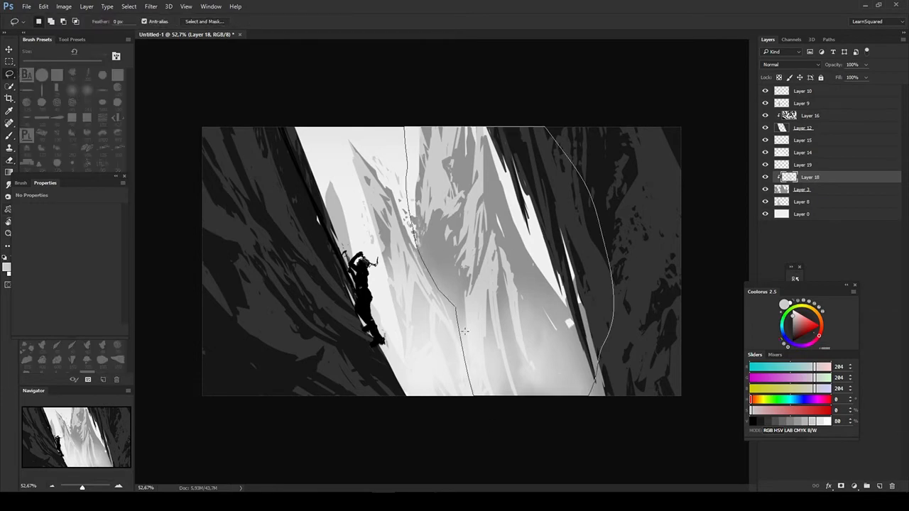
key("ctrl+t")
left_click_drag(614, 395, 507, 313)
key("ctrl+z")
left_click_drag(615, 396, 558, 326)
key("Return")
key("ctrl+d")
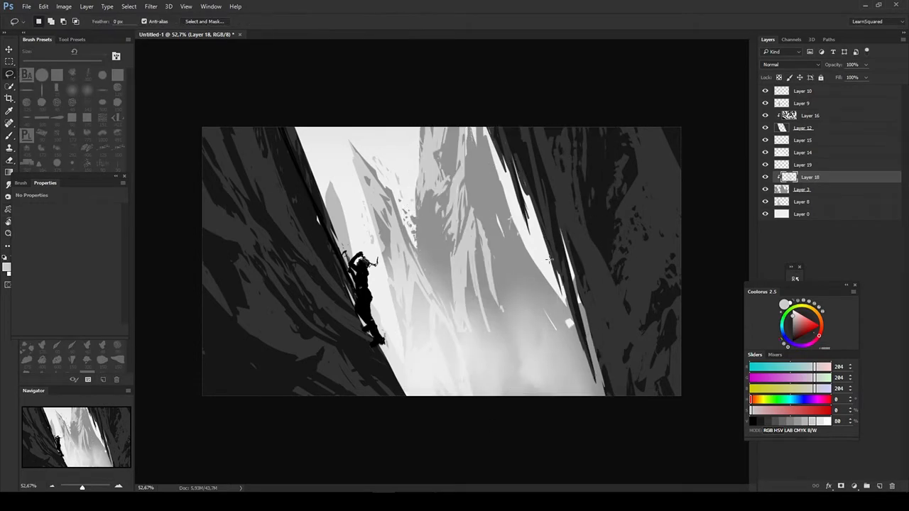
- Draw a gray 204 rock-texture shape on new Layer 20 at the central peak's base and free-transform it into place
left_click_drag(496, 286, 558, 395)
key("ctrl+shift+alt+n")
left_click_drag(507, 311, 656, 381)
key("ctrl+t")
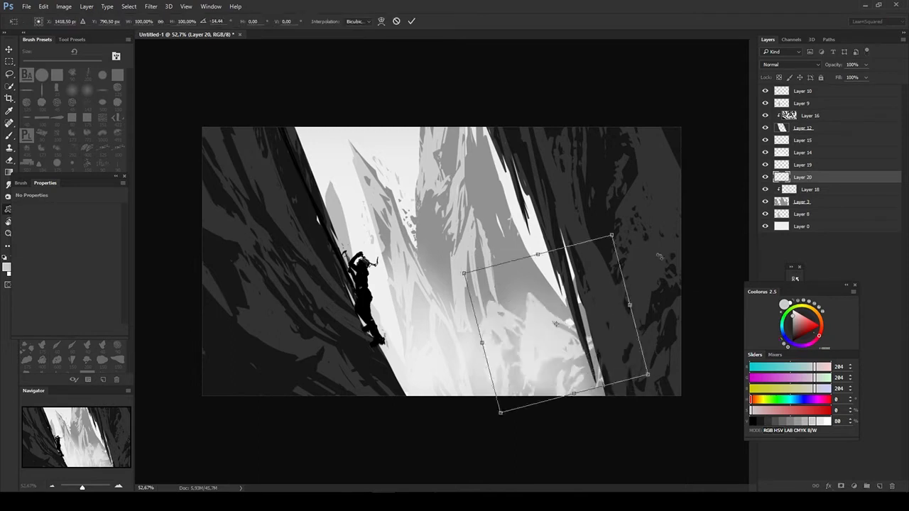
left_click_drag(554, 323, 494, 266)
key("Return")
- Extend the Layer 20 rock texture down the right slope, clip it to the mountains, reposition it and erase the excess
left_click_drag(527, 226, 588, 307)
key("ctrl+alt+g")
key("v")
mouse_move(594, 298)
left_mouse_down()
mouse_move(613, 312)
mouse_move(590, 341)
left_mouse_up()
key("e")
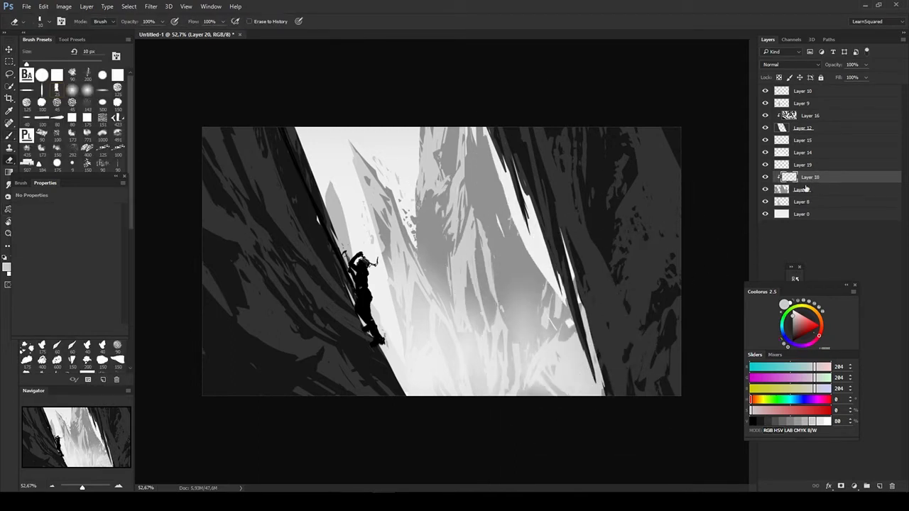
- Paint gray 186 streaks on the Layer 8 background mountain along the left cliff's inner edge
left_click(805, 179)
key("u")
key("v")
left_click(337, 218, "ctrl")
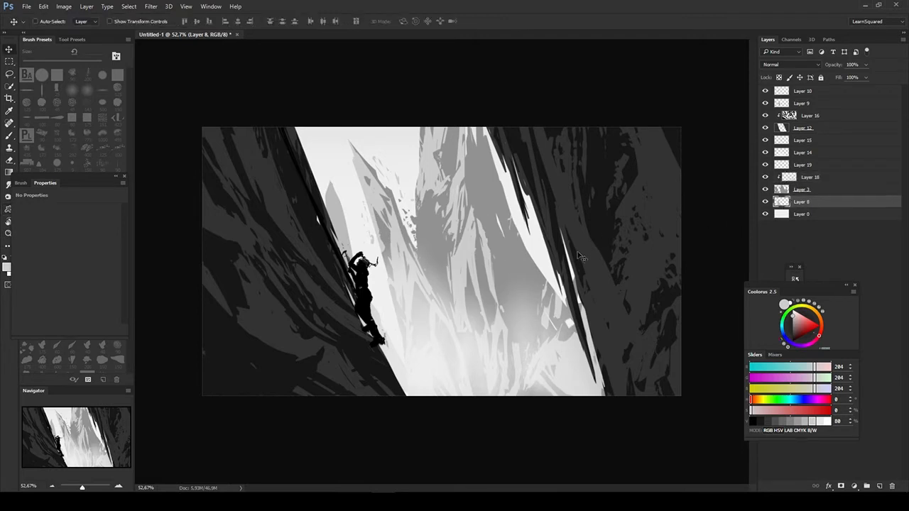
key("b")
left_click(337, 213, "alt")
left_click_drag(328, 201, 316, 121)
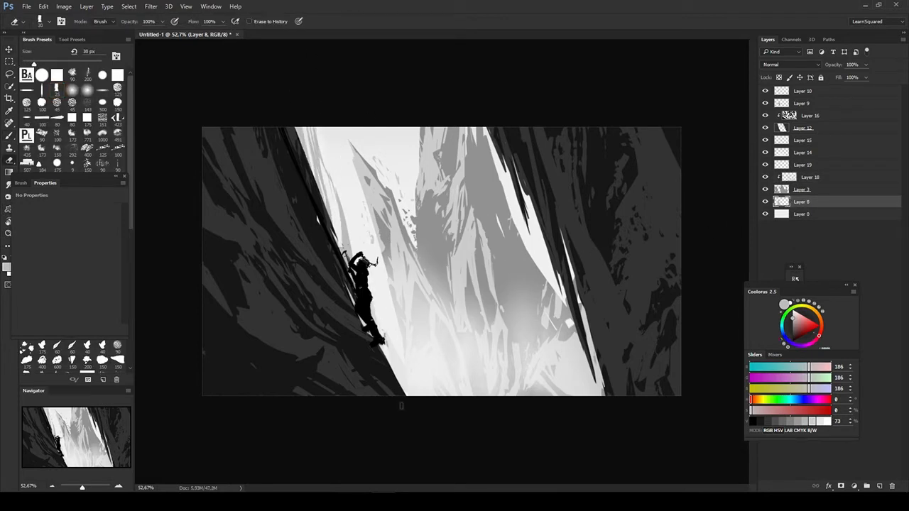
- Add a distant mountain custom shape behind the climber on a new layer above Layer 0 and free-transform it
key("v")
left_click(806, 215)
key("ctrl+shift+alt+n")
key("u")
right_click(391, 263)
key("v")
mouse_move(276, 161)
left_mouse_down()
mouse_move(687, 343)
mouse_move(445, 235)
left_mouse_up()
key("ctrl+t")
key("Return")
- Lighten the distant Layer 20 mountain with Hue/Saturation and move it lower
key("ctrl+u")
left_click_drag(653, 341, 670, 342)
key("Return")
left_click_drag(349, 203, 350, 234)
key("b")
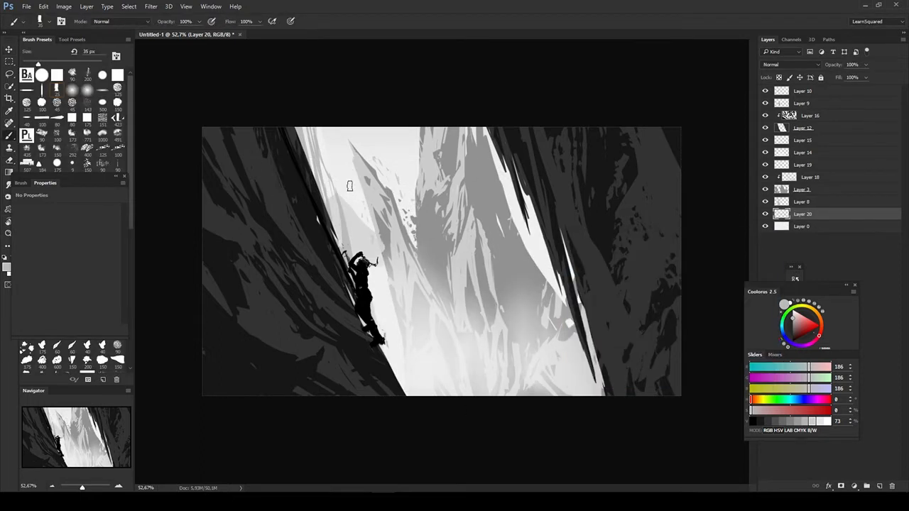
- Touch up the background mountains behind the climber with the brush and adjust their placement
left_click(366, 238, "alt")
left_click_drag(375, 308, 377, 313)
key("v")
left_click_drag(549, 279, 555, 304)
- Check Layer 8 by toggling its visibility, lighten it slightly with Hue/Saturation and merge it into Layer 21
left_click(781, 202)
left_click(765, 202)
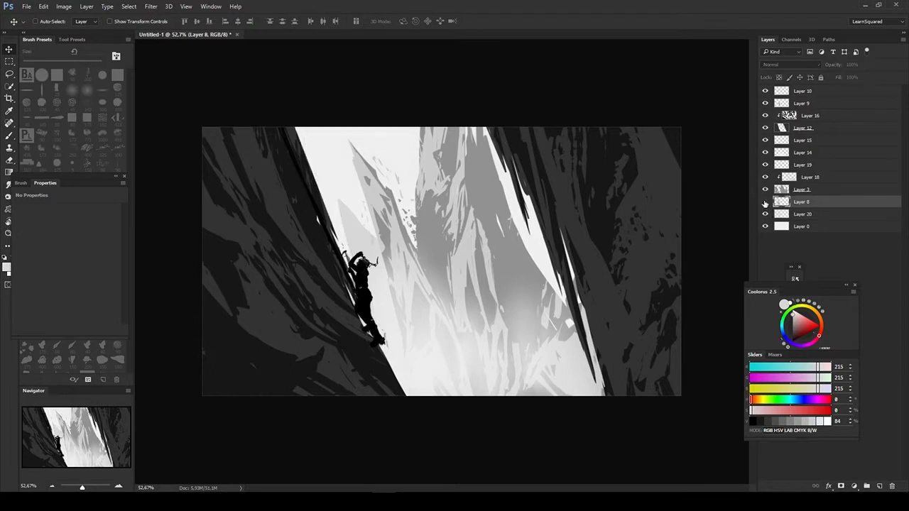
left_click(765, 202)
key("b")
key("ctrl+u")
left_click_drag(652, 339, 661, 341)
left_click(781, 203)
key("ctrl+e")
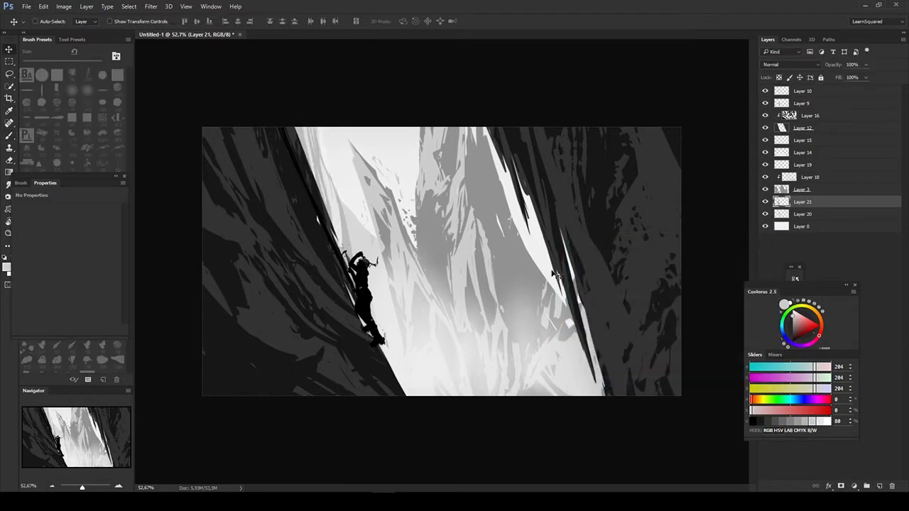
- Paint near-white gray 243 spiky strokes over the valley floor on a new layer above Layer 16
left_click(795, 214)
left_click(817, 178)
left_click(812, 117)
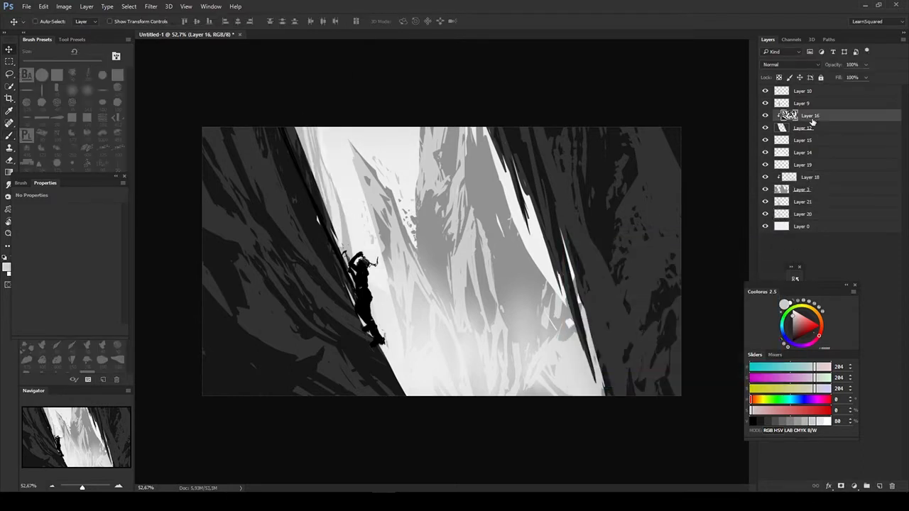
key("ctrl+alt+shift+n")
key("b")
key("e")
mouse_move(488, 310)
left_mouse_down()
mouse_move(458, 395)
mouse_move(545, 347)
mouse_move(518, 357)
left_mouse_up()
left_click(470, 375, "alt")
- Move Layer 22 below the Layer 12 cliffs and refine its spiky strokes with a larger brush and the eraser
key("bracketright")
key("bracketright")
key("ctrl+bracketleft")
key("ctrl+bracketleft")
key("e")
key("b")
left_click(365, 280, "ctrl")
key("ctrl+u")
mouse_move(652, 340)
left_mouse_down()
mouse_move(668, 343)
mouse_move(662, 345)
left_mouse_up()
key("Escape")
left_click(305, 306, "ctrl")
key("ctrl+u")
left_click(755, 271)
- Create Layer 23 clipped over the cliffs, set it to Multiply and load a soft brush with dark gray 50
key("ctrl+shift+alt+n")
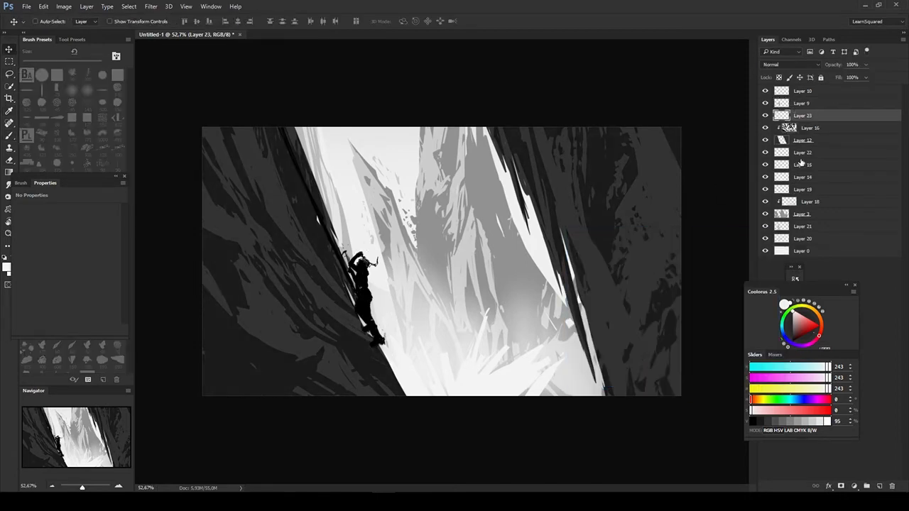
key("ctrl+alt+g")
left_click(72, 91)
left_click(312, 270, "alt")
left_click(790, 64)
left_click(772, 101)
- Darken the outer areas of both cliffs on Layer 23 with a larger soft gray 50 brush
key("bracketright")
key("bracketright")
key("bracketright")
key("bracketright")
key("bracketright")
key("bracketright")
key("bracketright")
key("bracketright")
left_click(273, 195, "alt")
left_click_drag(234, 355, 197, 117)
left_click_drag(657, 146, 643, 250)
key("e")
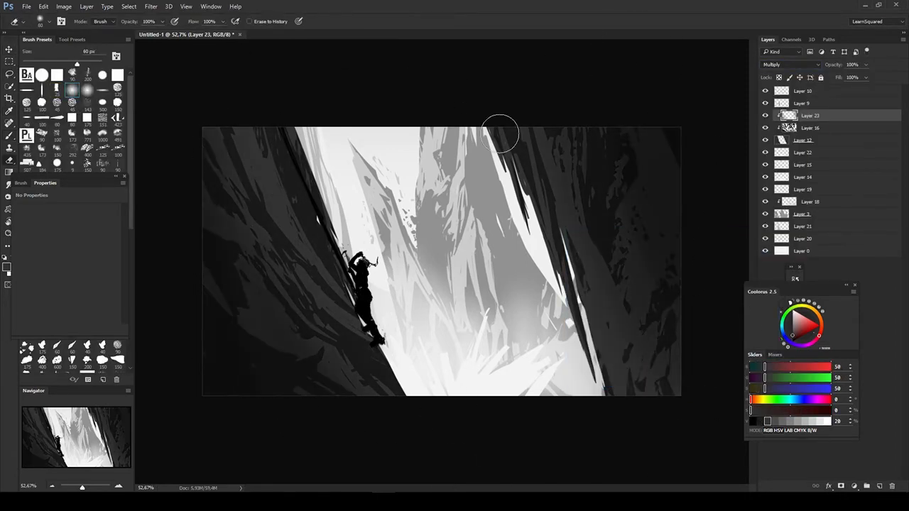
- Softly brush light gray 230 over the upper sky on Layer 0, beside the left cliff
key("b")
key("v")
left_click(802, 250)
key("b")
left_click(383, 146, "alt")
left_click_drag(273, 126, 319, 153)
- Add a Levels adjustment layer above Layer 10 that brightens the midtones and highlights
key("v")
left_click(804, 91)
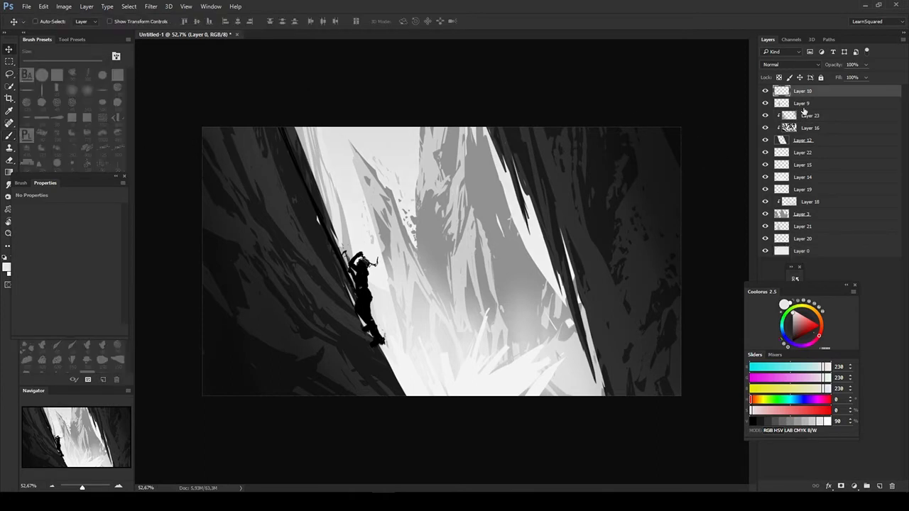
left_click(854, 487)
left_click_drag(72, 278, 55, 278)
mouse_move(116, 278)
left_mouse_down()
mouse_move(100, 279)
mouse_move(111, 279)
left_mouse_up()
- Invert the Levels 1 mask to black and paint white textured strokes on it to brighten the central peaks
left_click(804, 91)
key("ctrl+i")
left_click_drag(84, 183, 94, 172)
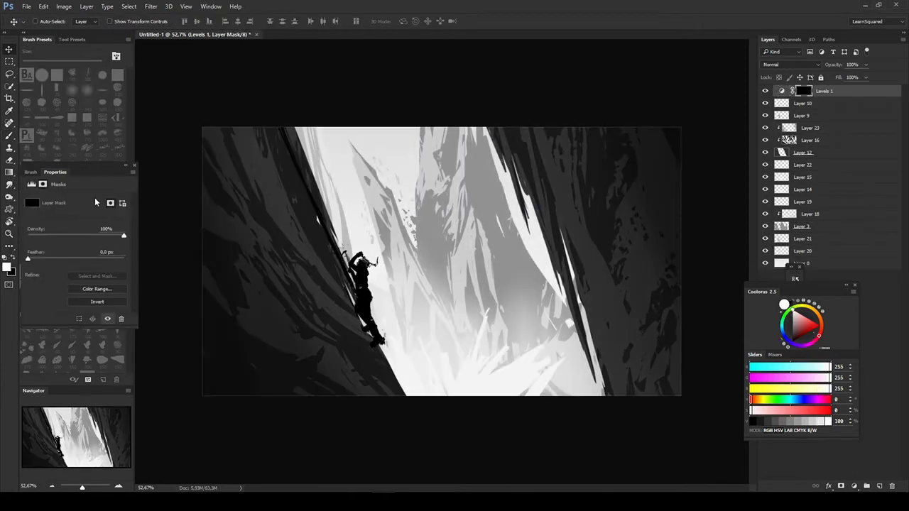
key("b")
left_click(42, 118)
mouse_move(422, 157)
left_mouse_down()
mouse_move(442, 173)
mouse_move(455, 249)
left_mouse_up()
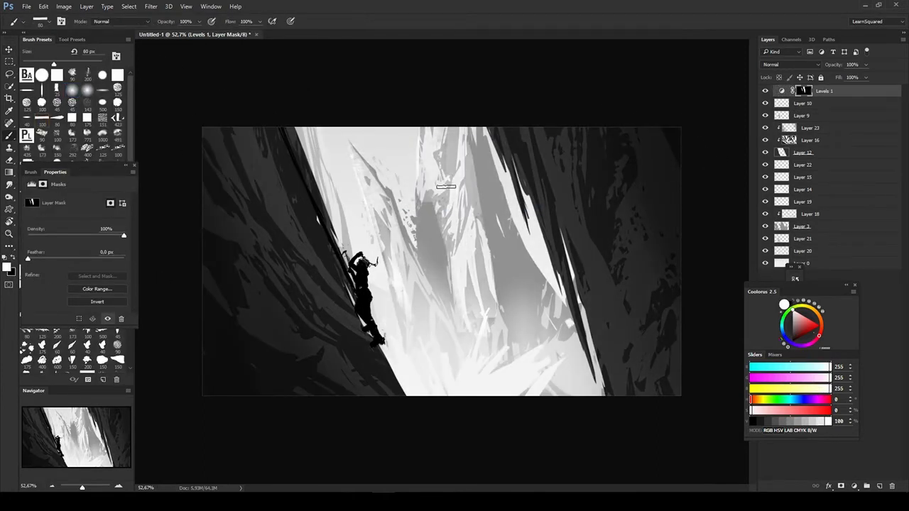
- Paint finer white strokes on the Levels 1 mask along the right slope of the central peaks
key("[")
key("[")
key("[")
key("[")
key("[")
key("[")
left_click_drag(490, 132, 526, 216)
left_click_drag(505, 135, 595, 378)
- Clear the Levels 1 mask to black and paint white highlight strokes on it within the Layer 3 mountain selection
key("ctrl+BackSpace")
left_click(802, 226)
left_click(782, 226, "ctrl")
left_click(803, 91)
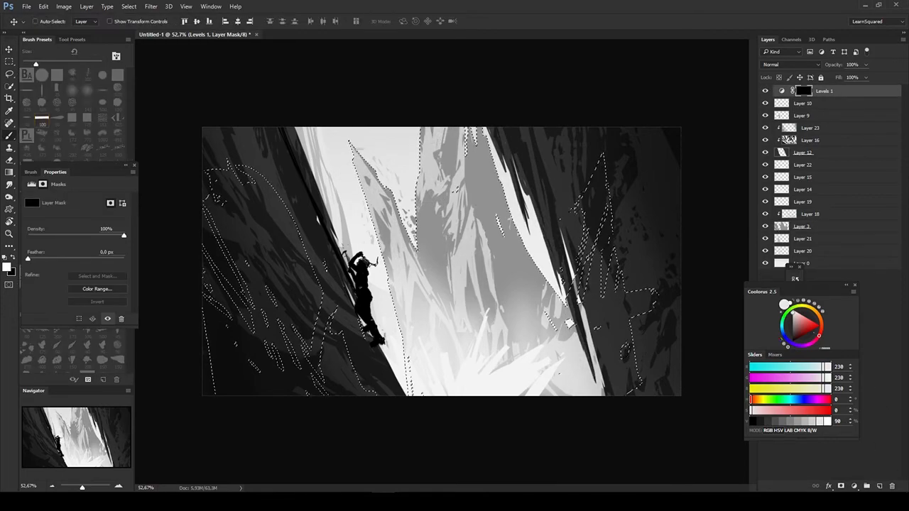
key("ctrl+h")
left_click_drag(368, 191, 388, 245)
left_click_drag(373, 212, 385, 249)
key("b")
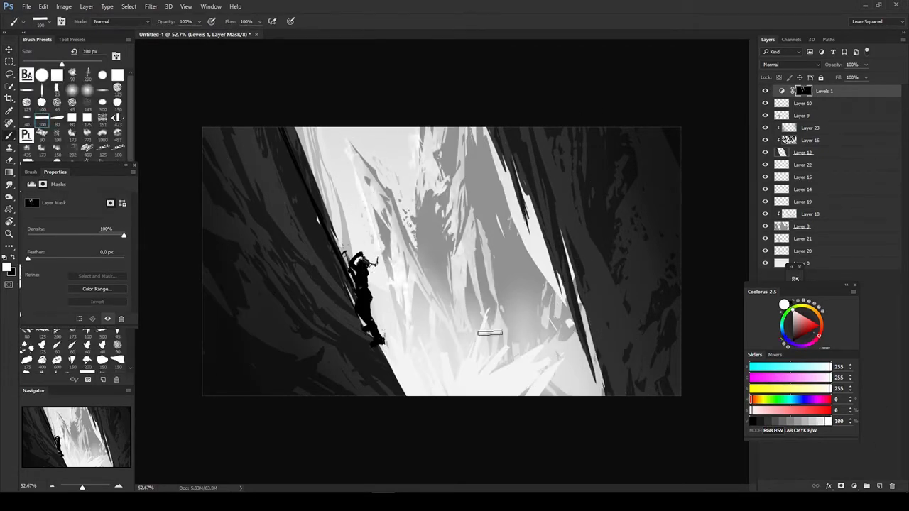
- Fill the Levels 1 mask with black outside the Layer 3 mountain silhouette to confine the highlights to the peaks
left_click(789, 140, "ctrl")
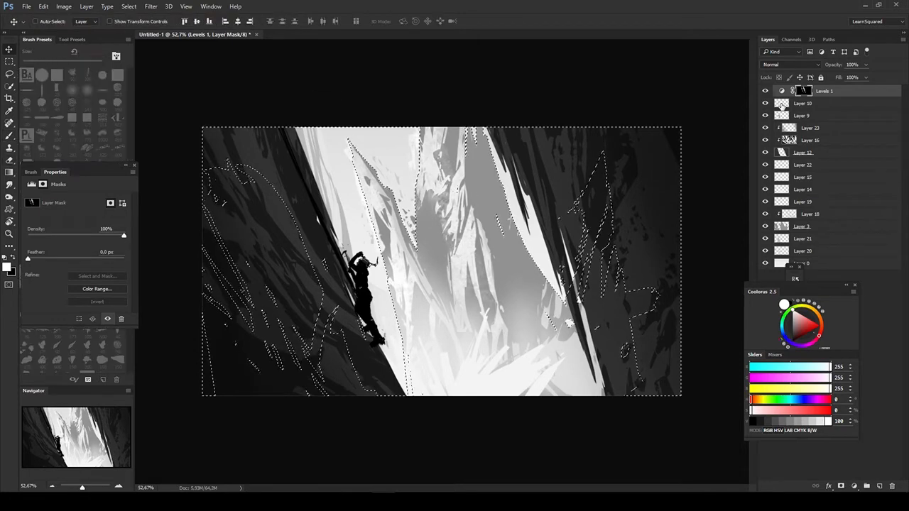
key("ctrl+BackSpace")
left_click(782, 227, "ctrl")
key("ctrl+h")
key("b")
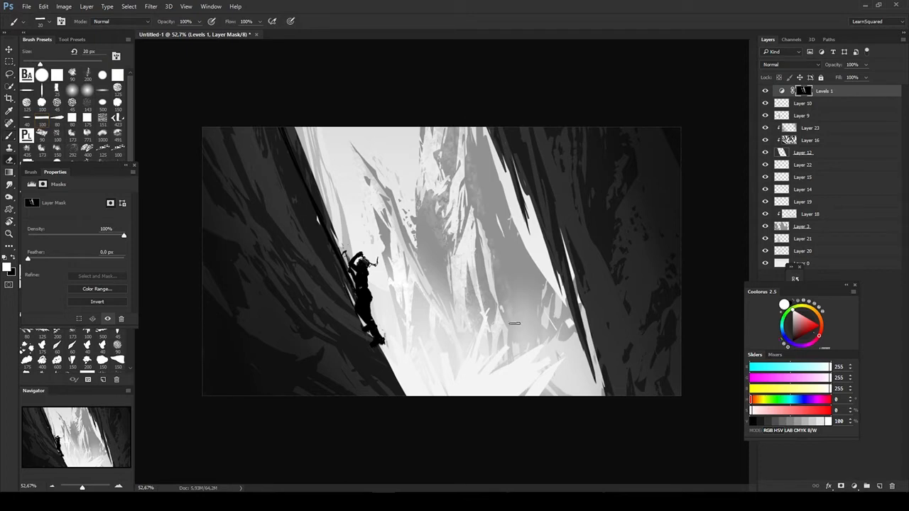
- Compare the painting with and without the Levels 1 highlights on the peaks
left_click(766, 91)
left_click(767, 91)
key("v")
left_click(802, 153)
left_click(803, 91)
key("b")
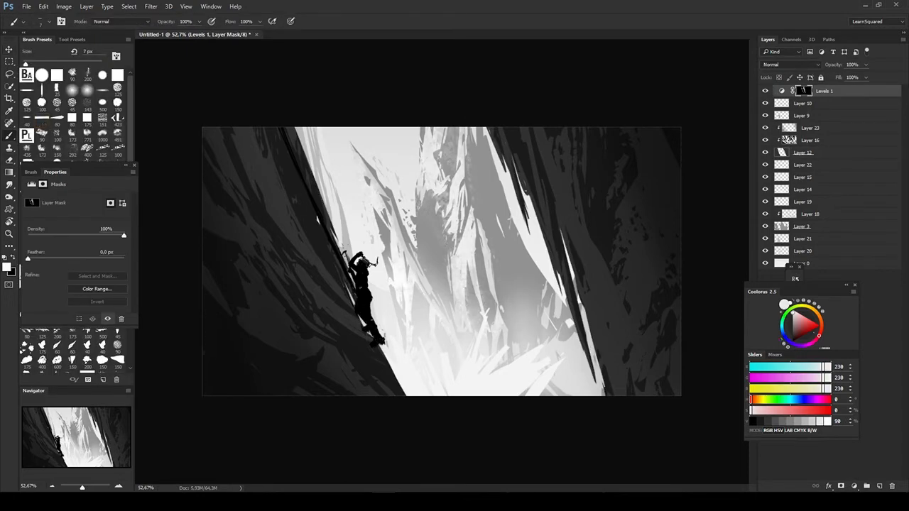
key("v")
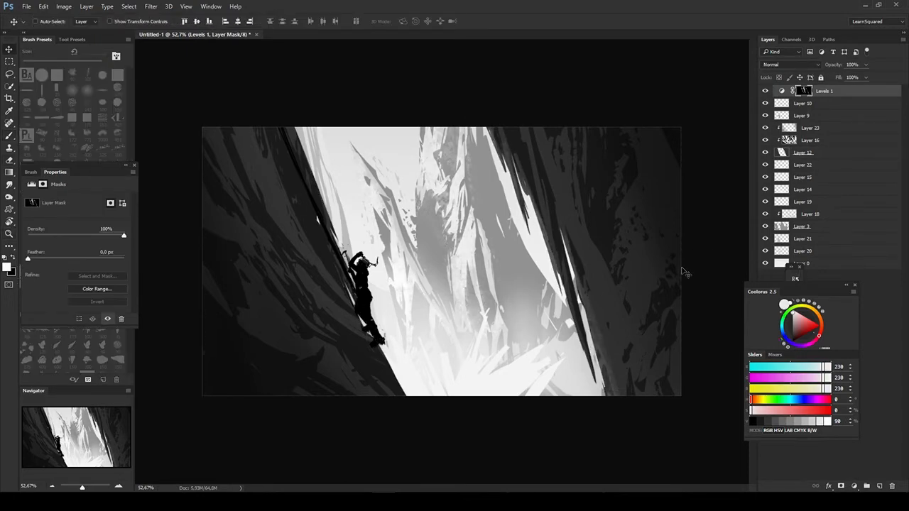
left_click(765, 91)
right_click(470, 240, "alt")
left_click(765, 91)
- Add a layer above Layer 23 and softly brush a black shadow around the climber's feet
key("ctrl+shift+alt+n")
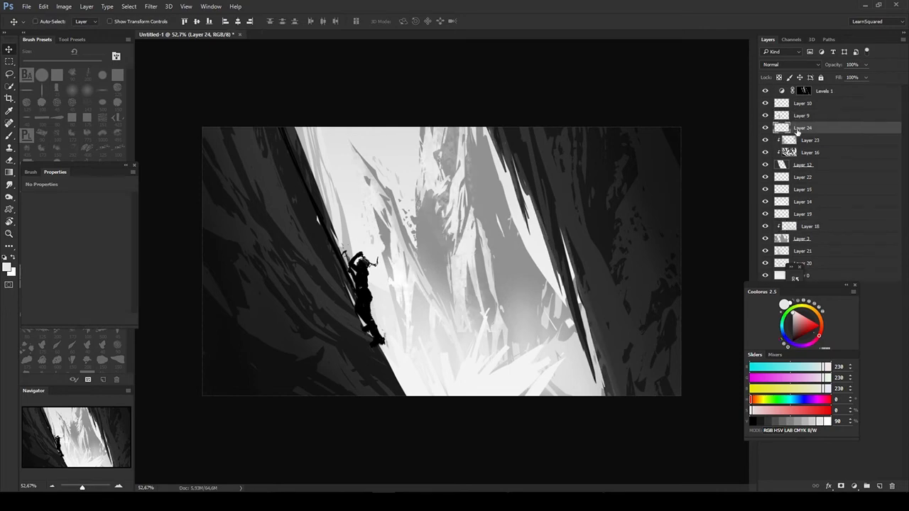
key("b")
key("d")
key("v")
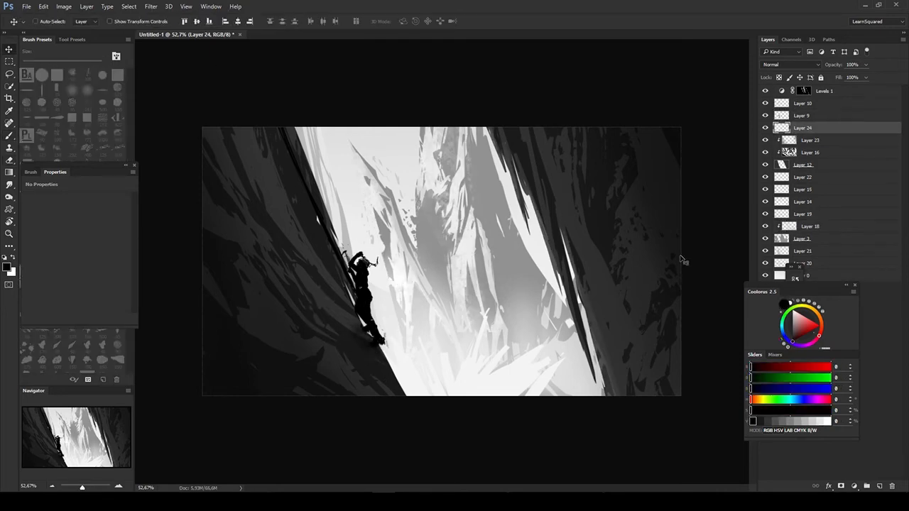
- Retouch the Levels 1 mask in black and white around the climber and the central peaks
left_click(804, 91)
key("b")
mouse_move(355, 263)
left_mouse_down()
mouse_move(382, 247)
mouse_move(372, 287)
left_mouse_up()
left_click_drag(392, 252, 421, 233)
key("x")
mouse_move(451, 288)
left_mouse_down()
mouse_move(365, 347)
mouse_move(380, 345)
left_mouse_up()
key("v")
- Fade the left peak's highlights by brushing soft black strokes on the Levels 1 mask
left_click_drag(799, 285, 842, 303)
left_click(787, 141)
left_click(803, 91)
key("e")
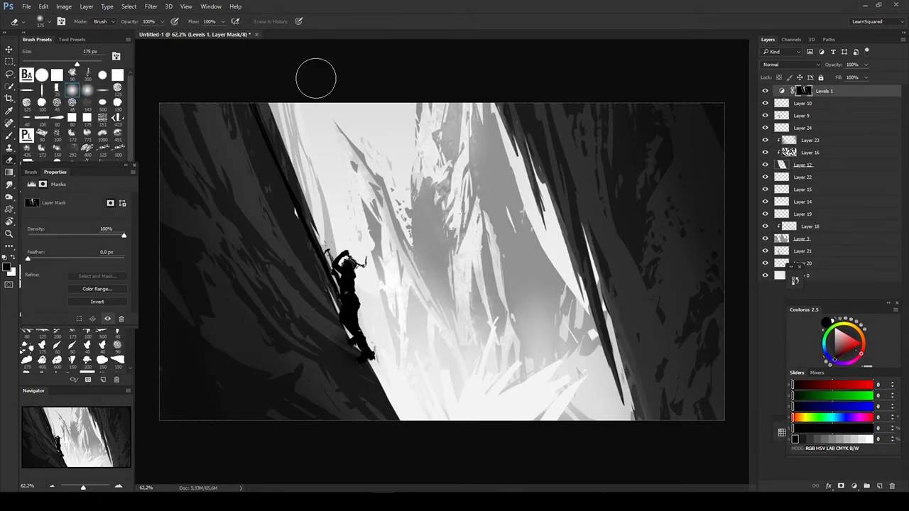
key("b")
left_click_drag(355, 149, 430, 377)
- Rework the edges of the white burst on Layer 22 with a 25 px textured eraser and brush, using gray 243
key("v")
left_click(570, 363)
key("e")
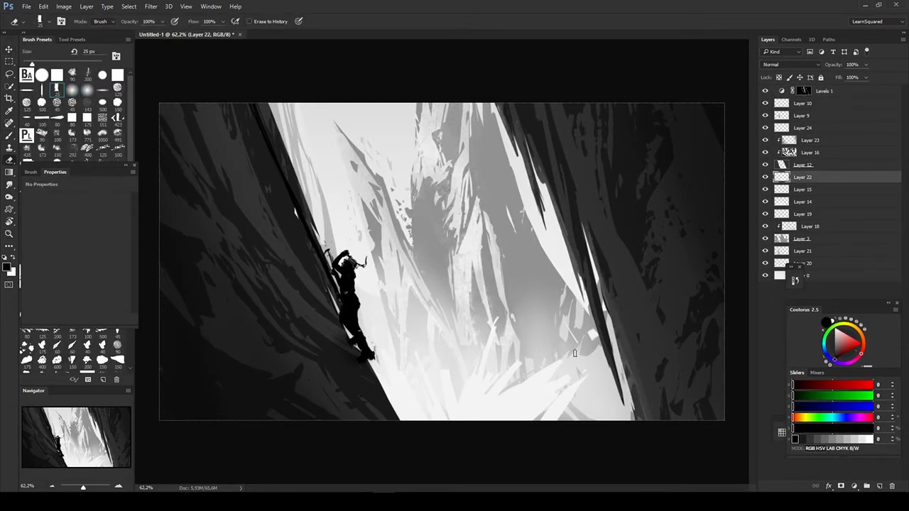
left_click(505, 415, "alt")
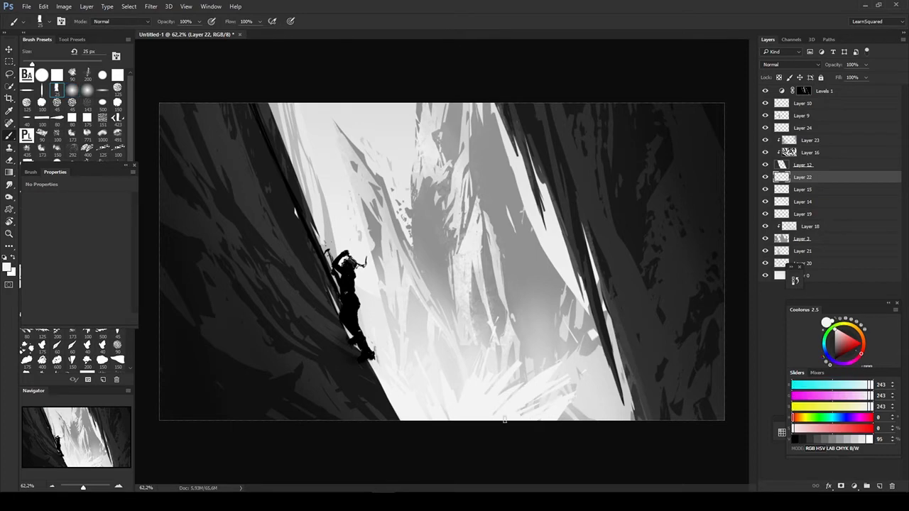
- Lower the lightness of the pale rock shapes around the burst, including Layer 14, using Hue/Saturation
key("ctrl+u")
mouse_move(652, 341)
left_mouse_down()
mouse_move(632, 343)
mouse_move(671, 343)
mouse_move(643, 342)
left_mouse_up()
key("Return")
key("v")
left_click(402, 351, "ctrl")
key("ctrl+u")
left_click(743, 255)
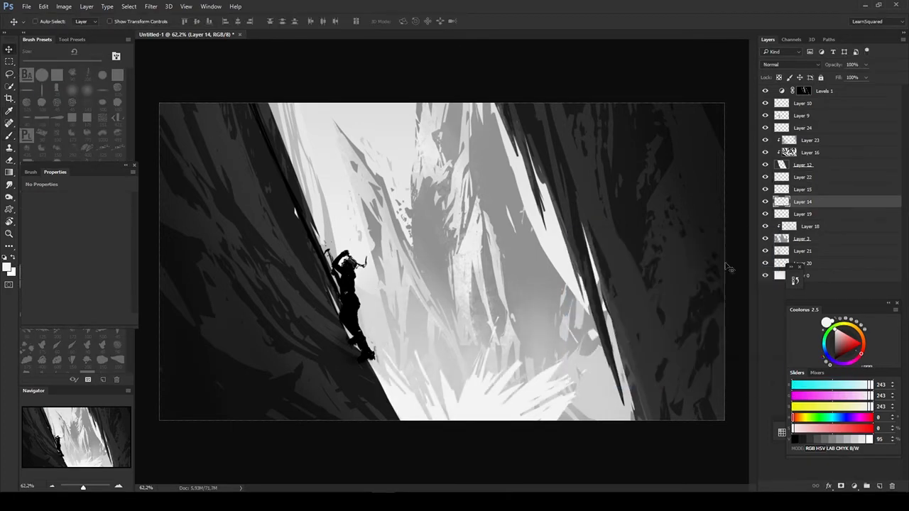
- Shift the white burst on Layer 22 lower and distort it with a narrower top and a wider base
left_click(505, 387, "ctrl")
left_click_drag(506, 387, 507, 408)
key("e")
key("ctrl+t")
left_click_drag(590, 334, 506, 328)
left_click_drag(587, 435, 635, 436)
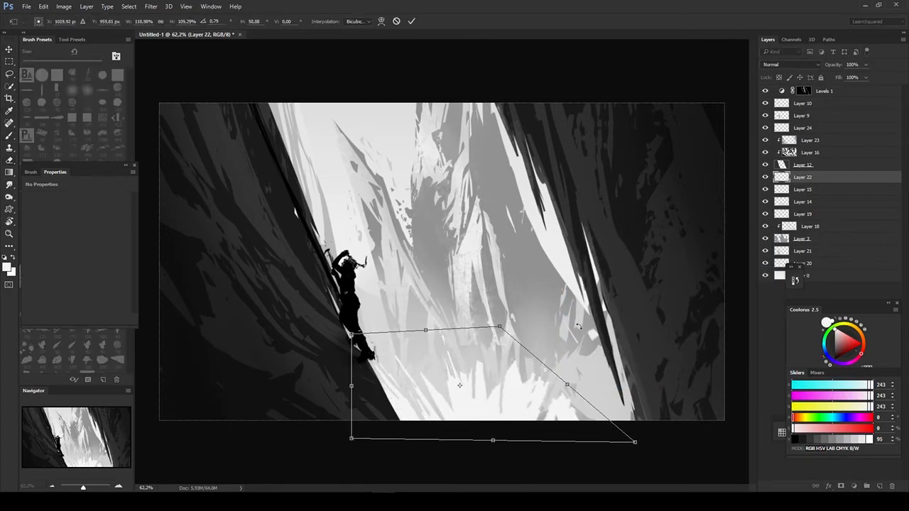
key("Return")
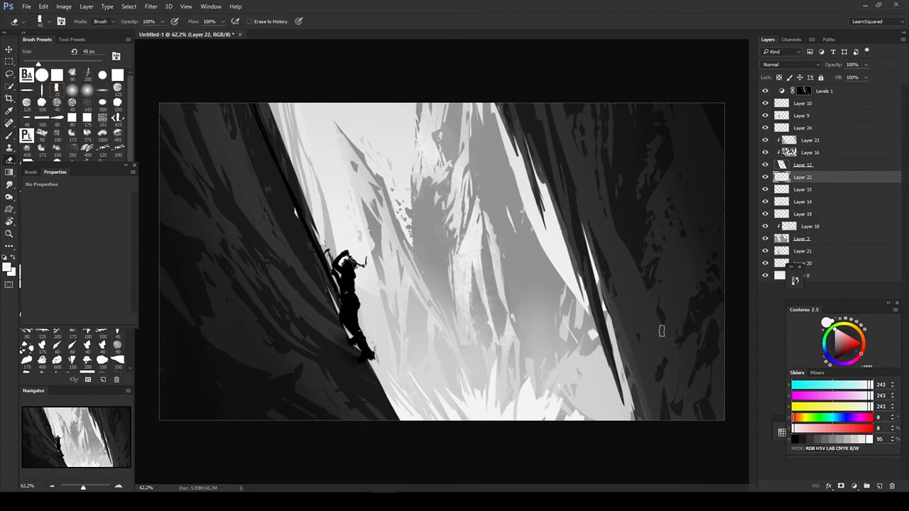
- Erase the right edge of the burst on Layer 22 with a larger textured eraser of 70 px
key("v")
key("e")
left_click_drag(584, 378, 542, 421)
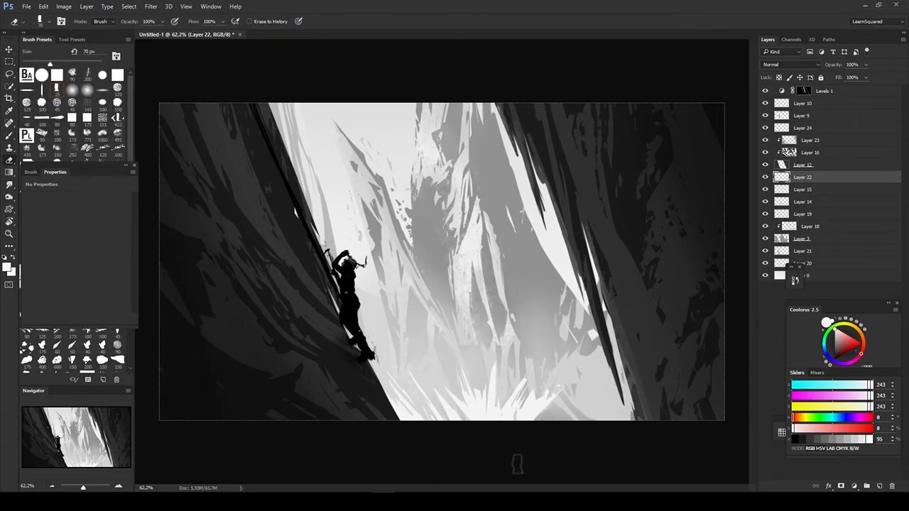
- Slightly lower the lightness of the Layer 0 background with Hue/Saturation
key("v")
left_click(602, 278, "ctrl")
key("ctrl+u")
mouse_move(652, 341)
left_mouse_down()
mouse_move(606, 345)
mouse_move(648, 344)
left_mouse_up()
left_click(752, 254)
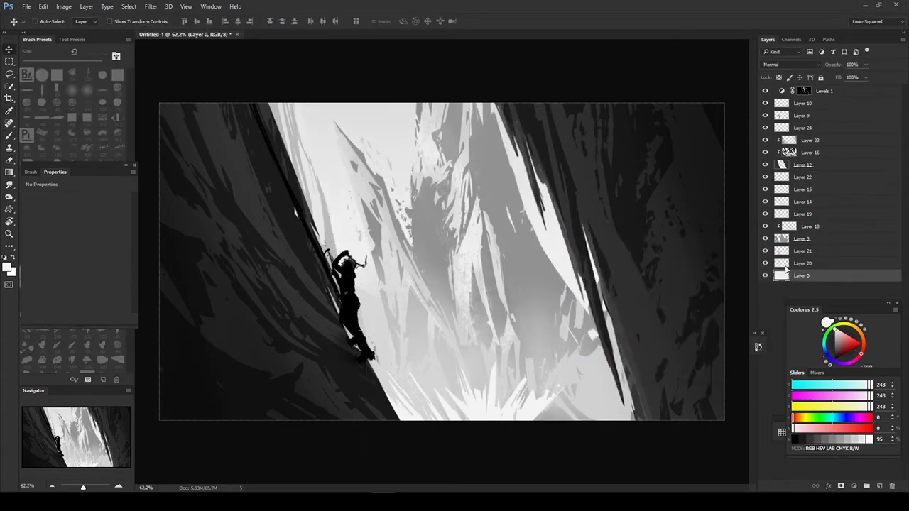
- Add a layer above Layer 0, brush a soft gray 147 band across the canvas top, and stretch it downward over the sky
left_click(784, 261)
left_click(797, 278)
key("ctrl+alt+shift+n")
key("b")
left_click(529, 185, "alt")
left_click_drag(728, 97, 157, 97)
key("ctrl+t")
left_click_drag(442, 146, 442, 387)
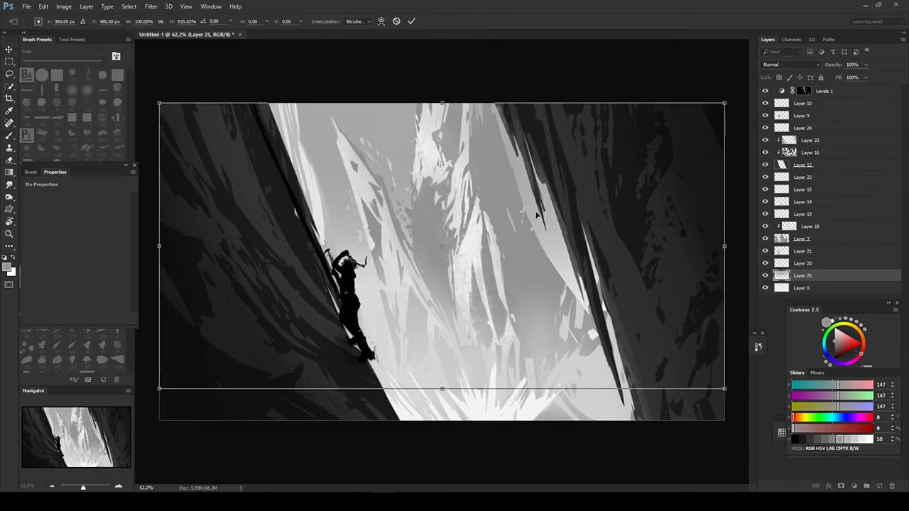
key("Return")
- Move the gray sky gradient on Layer 25 upward and refit it with Free Transform
key("v")
left_click_drag(538, 213, 538, 78)
key("ctrl+t")
mouse_move(442, 252)
left_mouse_down()
mouse_move(441, 286)
mouse_move(470, 288)
left_mouse_up()
key("Return")
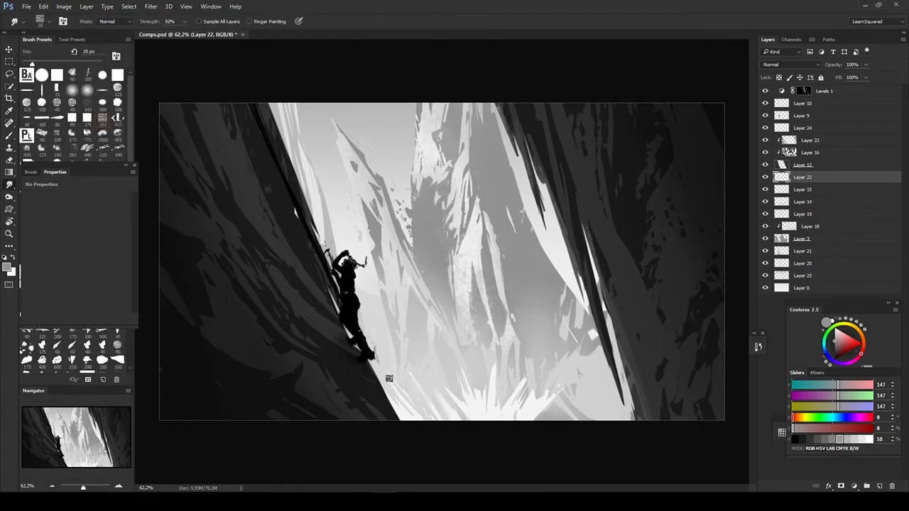
- Smudge the spikes of the white burst on Layer 22 into mist, reducing the textured smudge brush to 15 px
key("x")
key("bracketleft")
key("bracketleft")
key("bracketleft")
key("bracketleft")
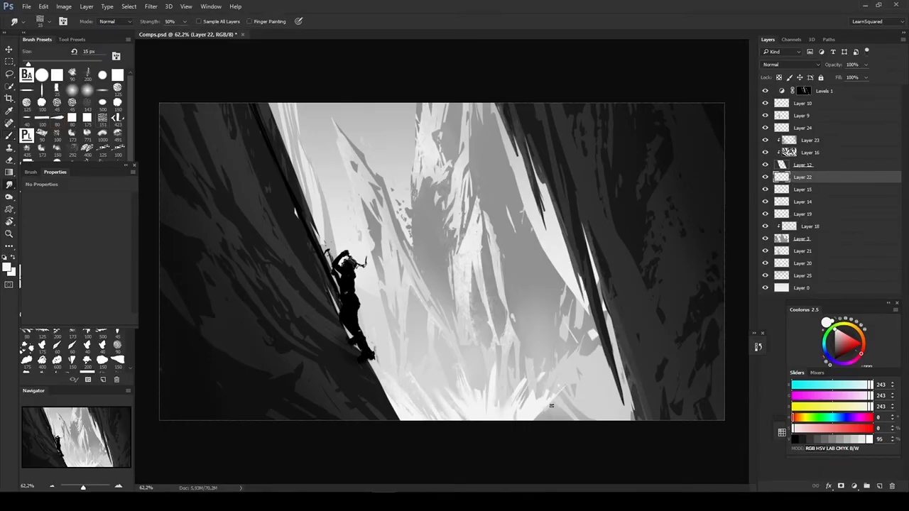
- Raise the lightness of the Layer 25 sky gradient and adjust Layer 0 beneath it with Hue/Saturation
key("v")
right_click(538, 299)
left_click(555, 308)
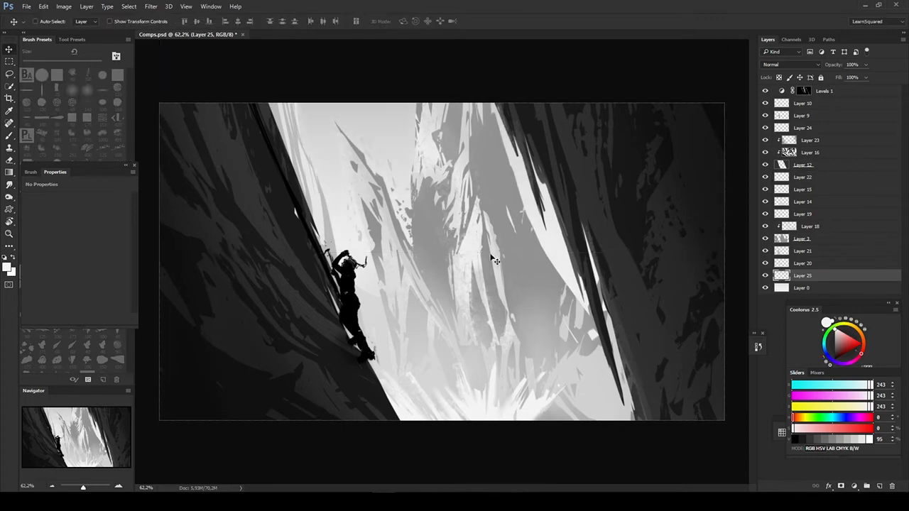
key("ctrl+u")
mouse_move(652, 341)
left_mouse_down()
mouse_move(675, 345)
mouse_move(660, 342)
left_mouse_up()
key("Return")
key("alt+bracketleft")
key("ctrl+u")
key("Return")
key("alt+bracketright")
key("ctrl+u")
key("Return")
- Set the lightness of the Layer 3 mountains to +15 with Hue/Saturation
left_click(504, 194, "ctrl")
key("ctrl+u")
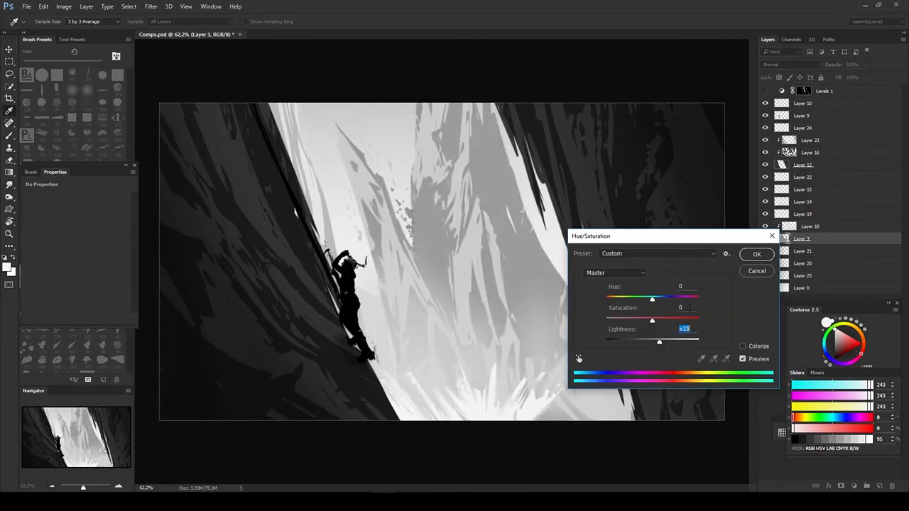
key("Return")
- Check the Layer 0 background's contribution by toggling it, and lower its lightness with Hue/Saturation
left_click(495, 274, "ctrl")
left_click(552, 254, "ctrl")
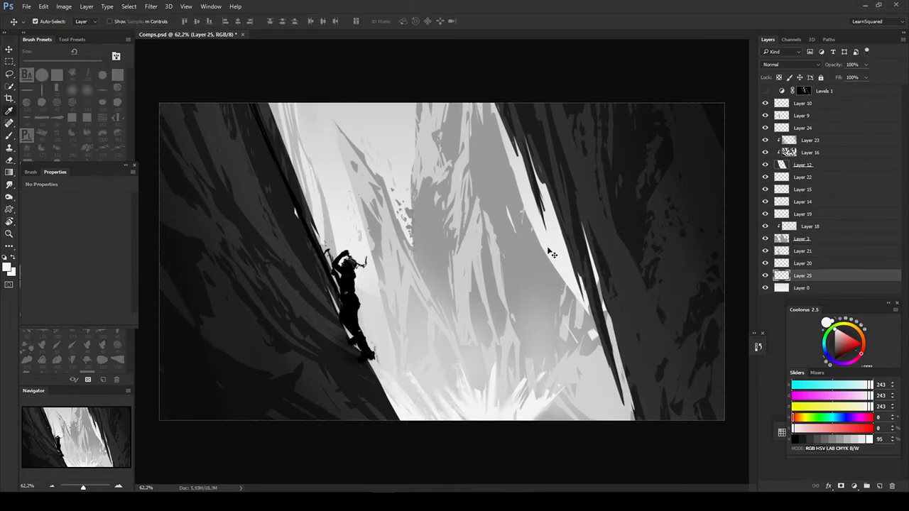
left_click(766, 288)
left_click(766, 288)
left_click(803, 288)
key("ctrl+u")
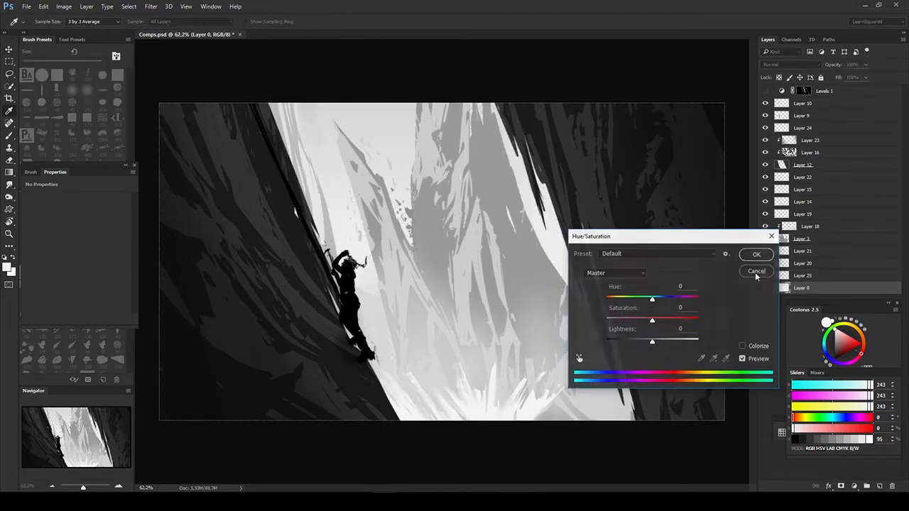
left_click_drag(652, 342, 645, 342)
key("Return")
- Softly brush light gray 229 on Layer 0 beside both cliffs and make Levels 1 visible again
key("b")
left_click(367, 235, "alt")
left_click_drag(552, 242, 572, 298)
left_click_drag(348, 242, 320, 312)
key("v")
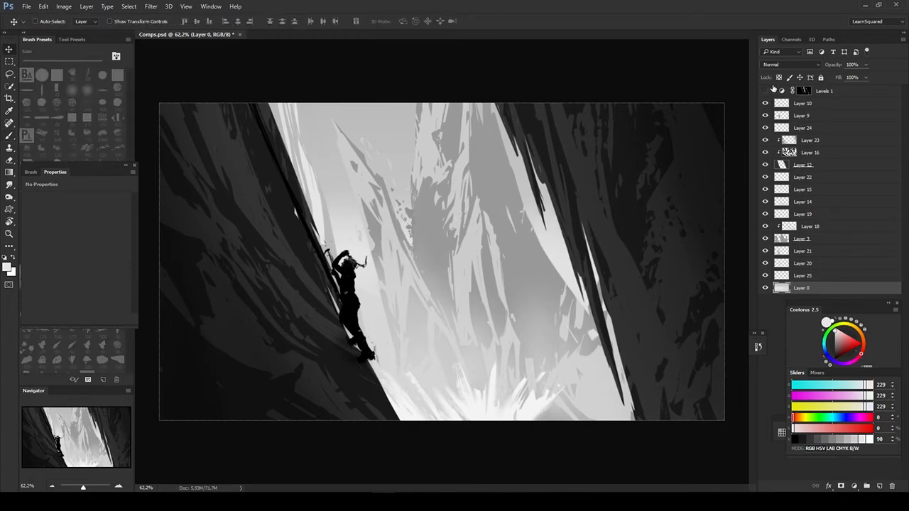
left_click(765, 91)
- Try a duplicate of Levels 1 with a soft brush stroke on its mask over the right cliff
left_click(793, 92)
key("ctrl+j")
left_click(803, 92)
key("b")
left_click_drag(550, 156, 671, 366)
left_click(824, 103, "shift")
key("ctrl+comma")
key("ctrl+comma")
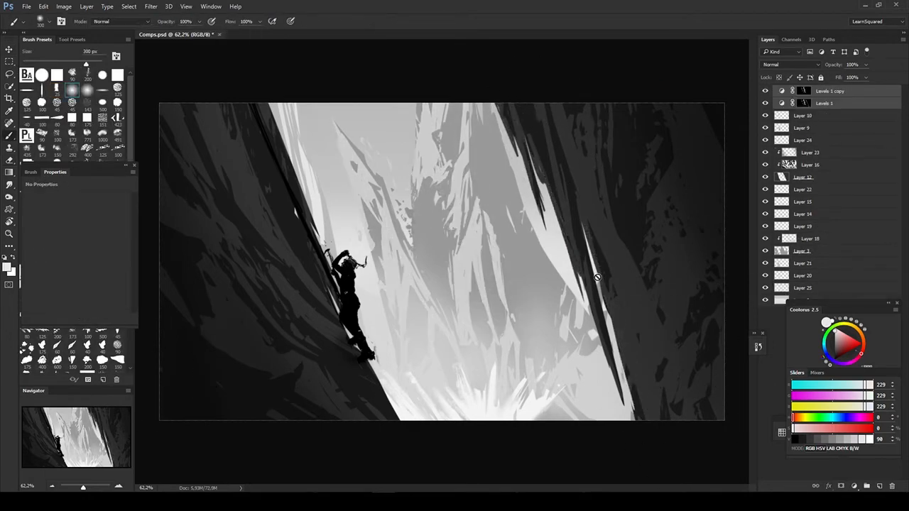
key("ctrl+alt+z")
key("ctrl+alt+z")
key("ctrl+alt+z")
key("ctrl+alt+z")
- Scale Layer 21 to about 64.5%, rotate it about -10.6°, and place it between the cliffs
key("v")
key("z")
mouse_move(629, 301)
left_mouse_down()
mouse_move(445, 329)
mouse_move(625, 297)
left_mouse_up()
key("v")
left_click(569, 305, "ctrl")
key("ctrl+t")
left_click_drag(708, 415, 602, 343)
left_click_drag(490, 263, 461, 295)
left_click_drag(639, 369, 671, 320)
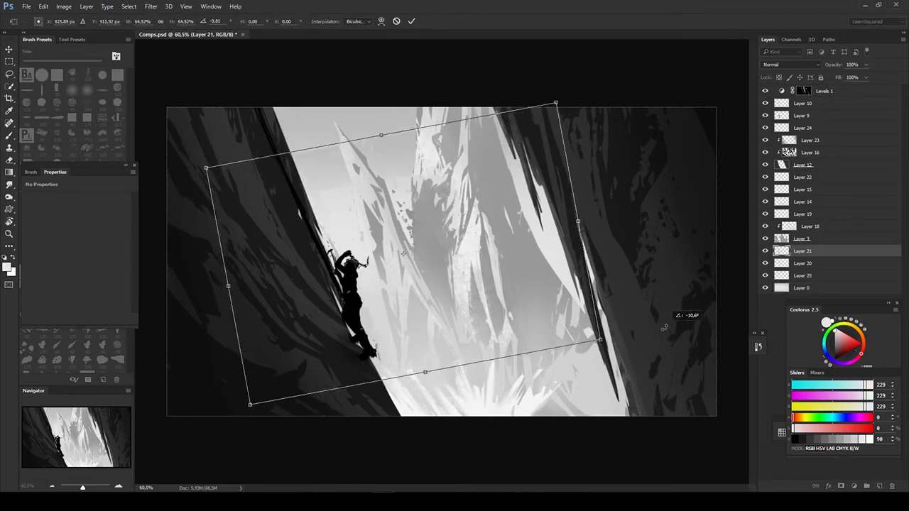
key("Return")
- Erase unwanted parts of the transformed mountain shape on Layer 21
key("e")
mouse_move(313, 204)
left_mouse_down()
mouse_move(309, 190)
mouse_move(746, 260)
left_mouse_up()
key("v")
- Add a layer above Layer 20 and draw a distant mountain custom shape between the cliffs
left_click(792, 268)
key("ctrl+shift+alt+n")
key("u")
right_click(399, 194)
double_click(474, 224)
- Set Layer 26's lightness to -3 and touch up its ridge beside the right cliff with textured gray 213 strokes
key("ctrl+u")
left_click_drag(653, 341, 651, 343)
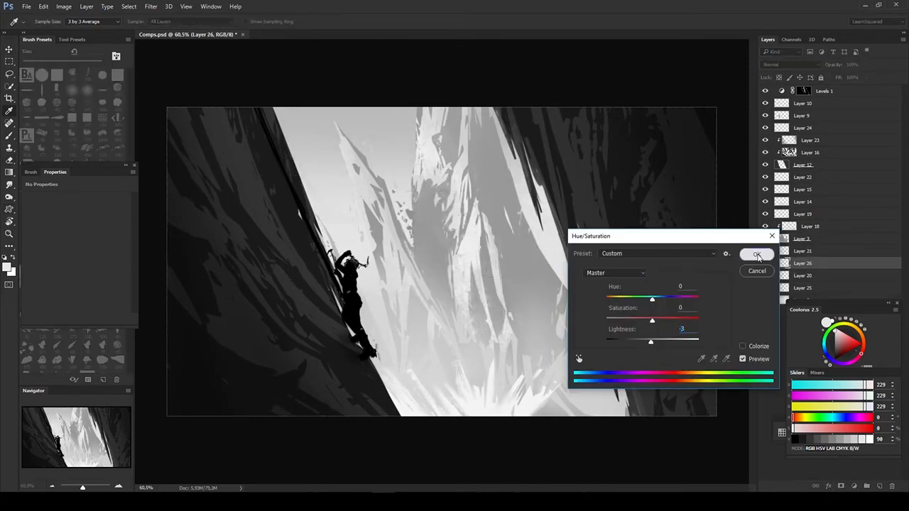
left_click(757, 255)
key("b")
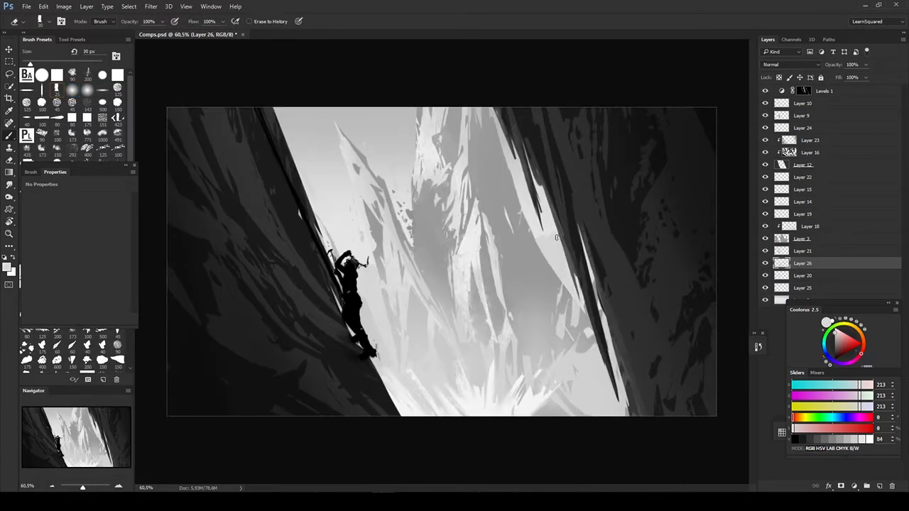
key("v")
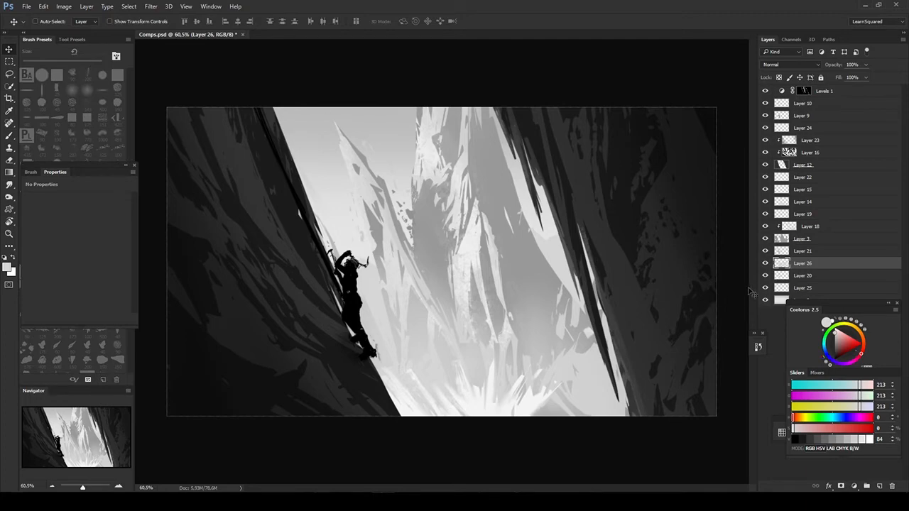
- Add a Levels adjustment layer above Levels 1 and tint the painting cool blue through its Blue channel and output levels
left_click(789, 91)
key("ctrl+l")
key("Return")
left_click_drag(79, 165, 769, 158)
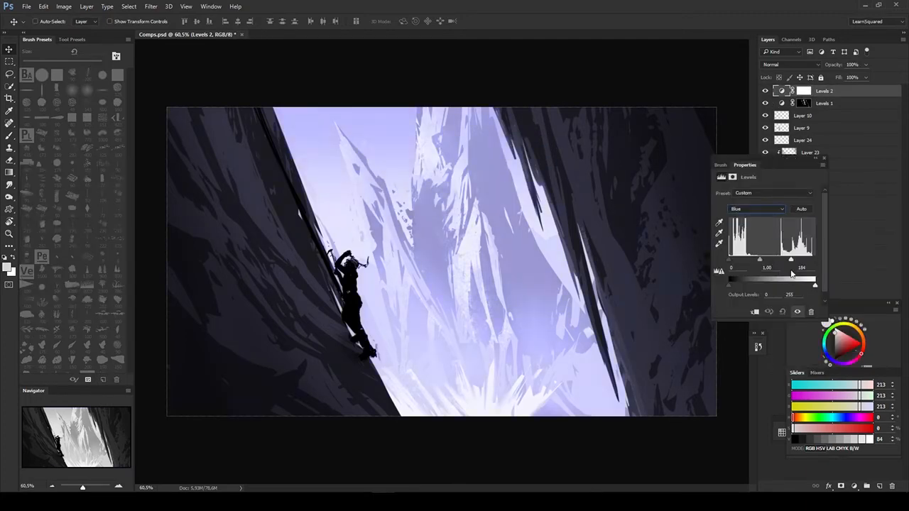
mouse_move(815, 284)
left_mouse_down()
mouse_move(832, 291)
mouse_move(806, 286)
left_mouse_up()
left_click(796, 312)
left_click(797, 311)
left_click(815, 158)
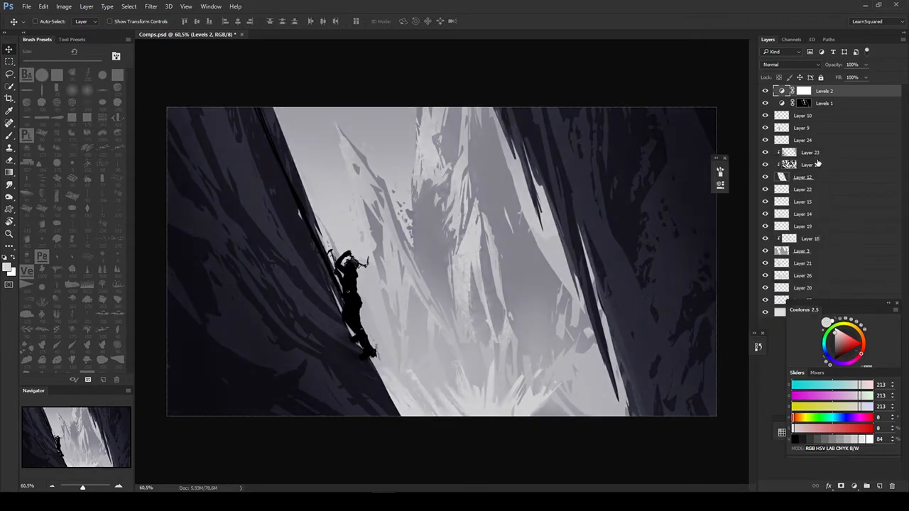
- Paint the Levels 2 mask with a soft brush to adjust the tint over the bright peaks between the cliffs
left_click(803, 91)
key("b")
key("x")
key("x")
mouse_move(362, 138)
left_mouse_down()
mouse_move(408, 188)
mouse_move(406, 234)
mouse_move(505, 232)
left_mouse_up()
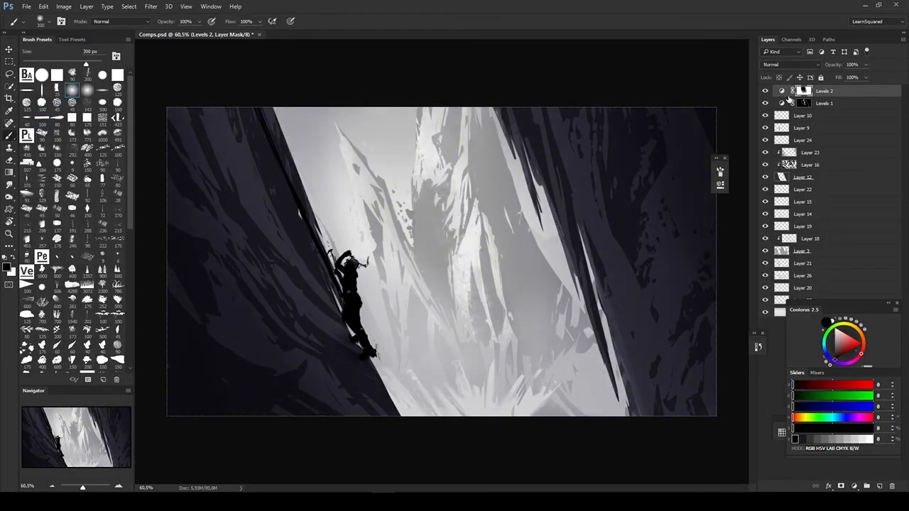
key("x")
mouse_move(472, 206)
left_mouse_down()
mouse_move(331, 313)
mouse_move(355, 170)
mouse_move(376, 206)
left_mouse_up()
left_click(765, 91)
left_click(766, 90)
key("[")
key("[")
key("[")
key("[")
key("[")
key("[")
key("[")
key("[")
key("[")
key("[")
key("[")
key("x")
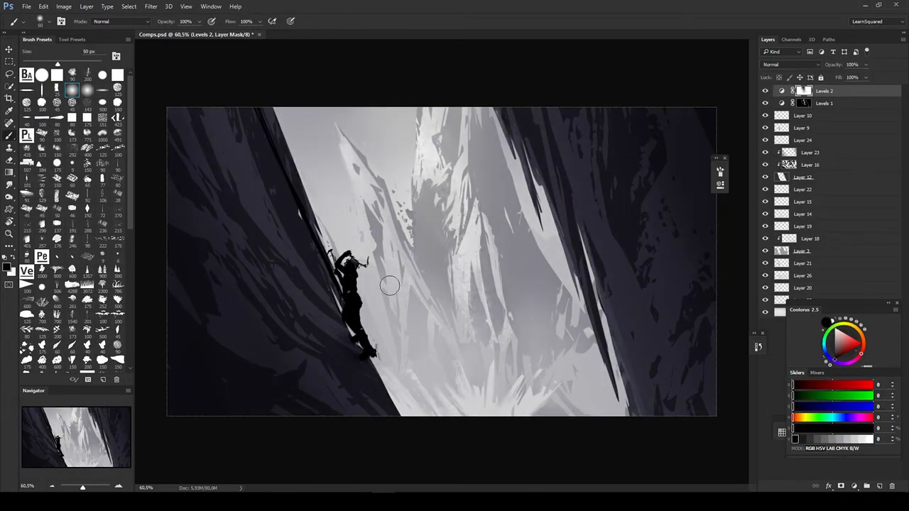
- Transform the distant mountain on Layer 25 to reposition it beside the right cliff
left_click_drag(838, 303, 846, 352)
left_click(802, 288)
left_click(765, 300)
left_click(803, 276)
left_click(802, 301)
key("ctrl+t")
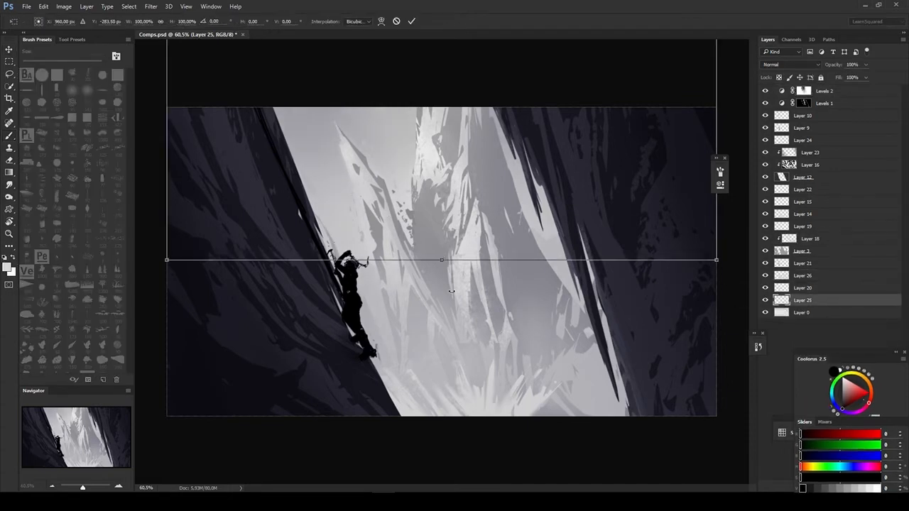
key("Return")
left_click_drag(561, 333, 561, 342)
left_click(671, 298, "ctrl")
key("e")
key("]")
key("]")
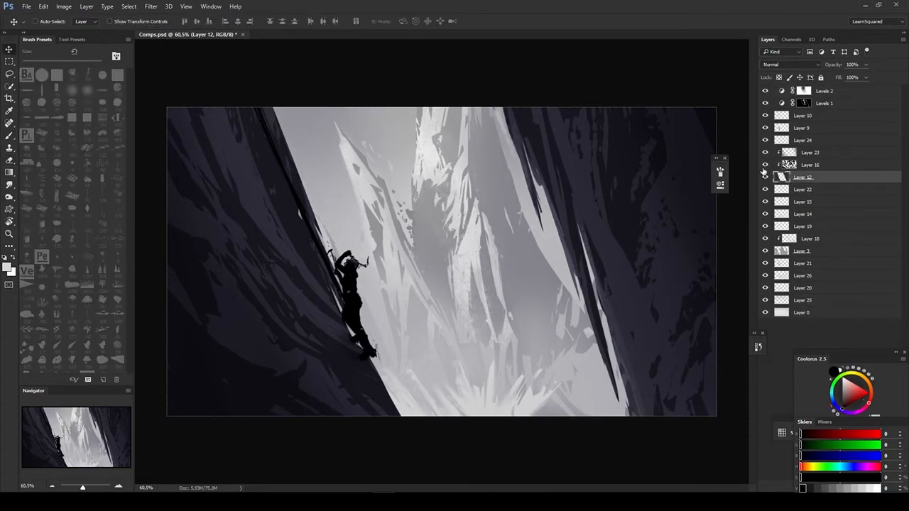
- Erase the upper inner edge of the right cliff on Layer 12
left_click(804, 91)
left_click(804, 103)
left_click(804, 177)
key("e")
left_click_drag(505, 108, 517, 154)
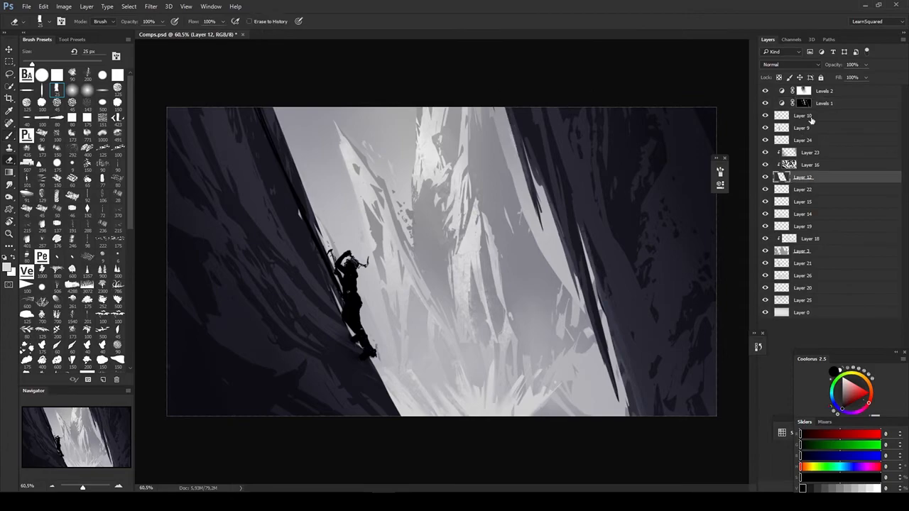
left_click(804, 103)
left_click(507, 109, "ctrl")
- Lower the opacity of the Levels 2 adjustment layer
key("v")
left_click(824, 91)
left_click_drag(835, 65, 839, 62)
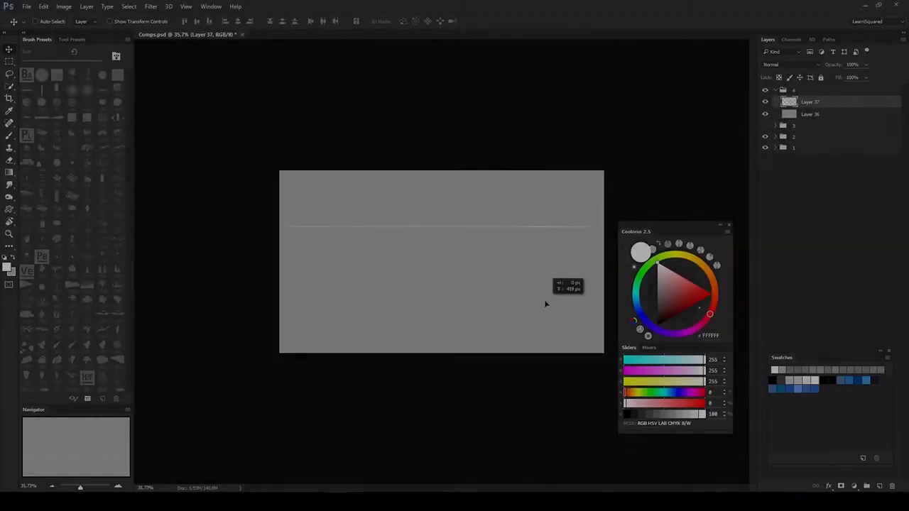
- Draw a white 2 px horizon line and perspective guide lines radiating from one vanishing point on Layer 37
left_click_drag(544, 305, 588, 312)
left_click_drag(498, 312, 221, 357)
left_click_drag(497, 314, 632, 337)
left_click_drag(668, 225, 778, 208)
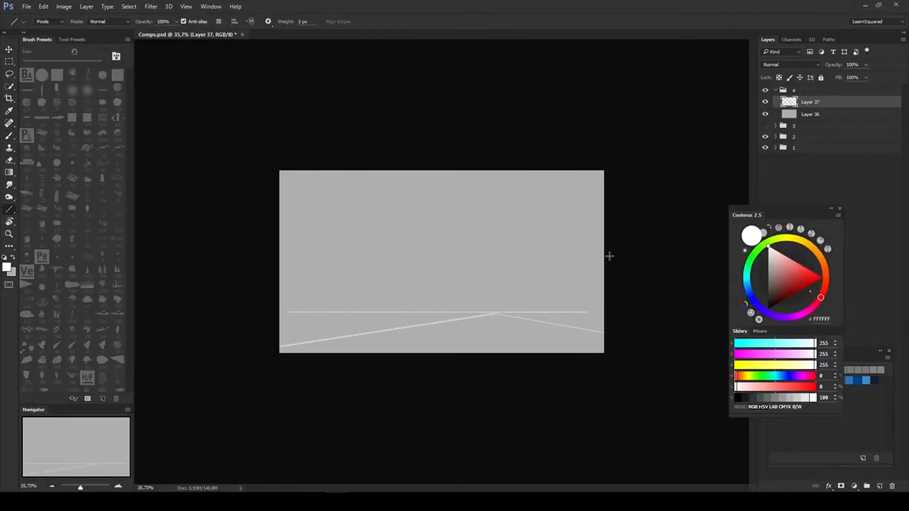
key("shift+u")
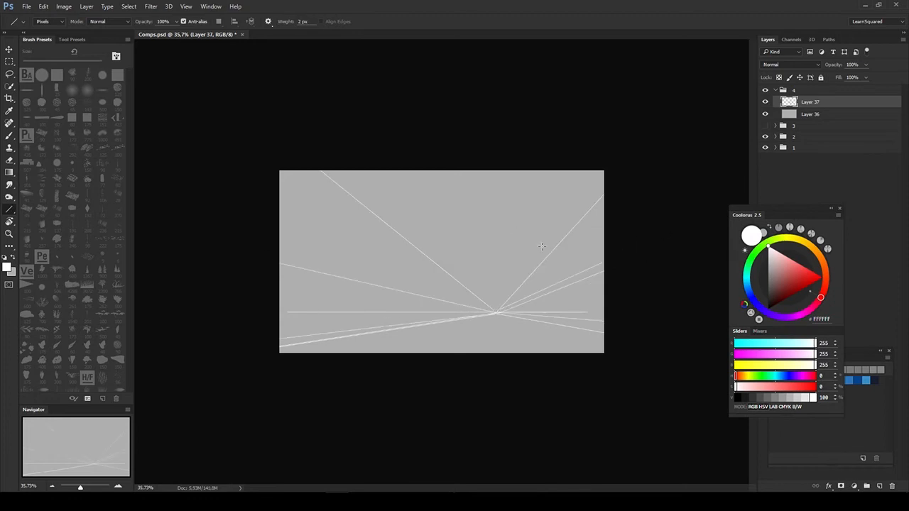
- Sketch the slanting cliff walls on Layer 38 with broad gray 102 brush strokes
key("b")
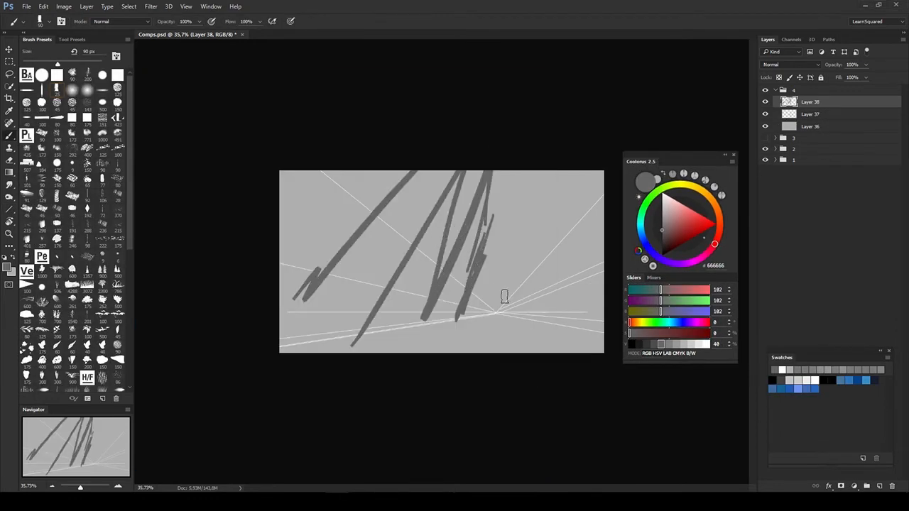
left_click_drag(503, 298, 554, 320)
left_click_drag(686, 159, 757, 226)
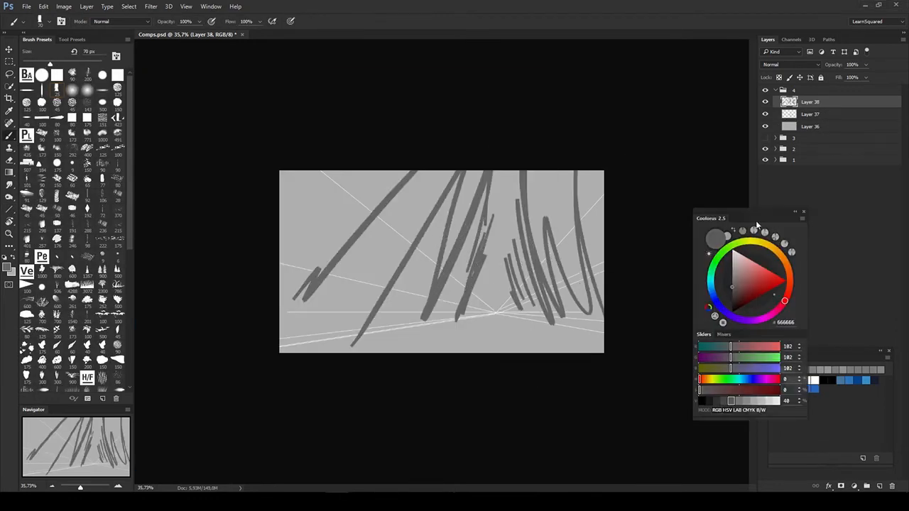
- Sketch a boat with a rower, ground contours and rock cracks on Layer 38 with a thin gray 26 brush
left_click(708, 401)
key("bracketleft")
key("bracketleft")
key("bracketleft")
key("bracketleft")
key("bracketleft")
key("bracketleft")
left_click_drag(429, 330, 470, 325)
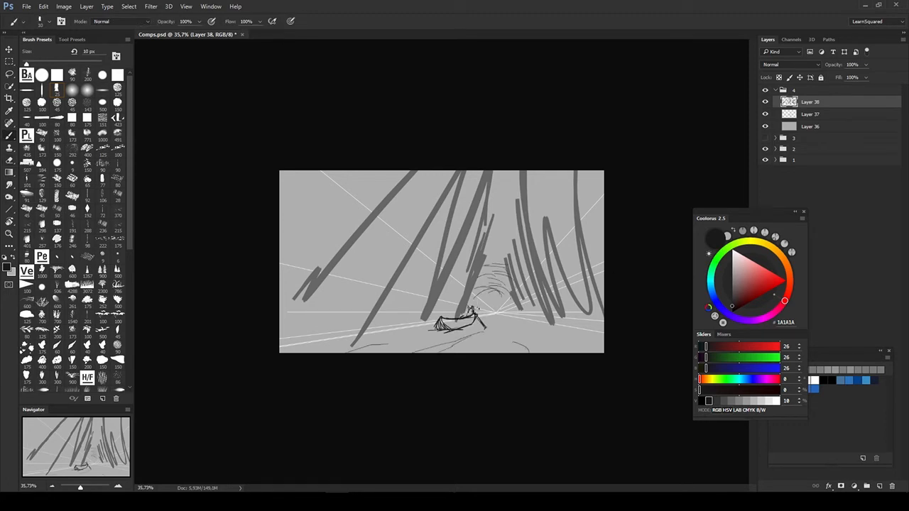
left_click_drag(513, 248, 491, 258)
key("v")
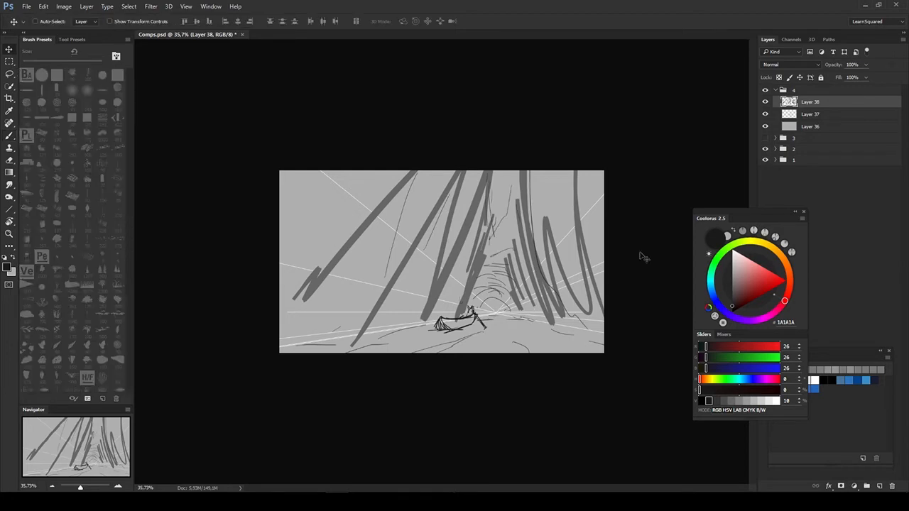
left_click_drag(746, 213, 780, 203)
left_click(811, 114)
key("u")
right_click(470, 302)
left_click_drag(275, 311, 463, 334)
key("ctrl+alt+z")
key("ctrl+alt+z")
left_click(811, 114)
- Draw a ground-texture custom shape on a new layer above Layer 37 and stretch it in perspective across the foreground
right_click(458, 305)
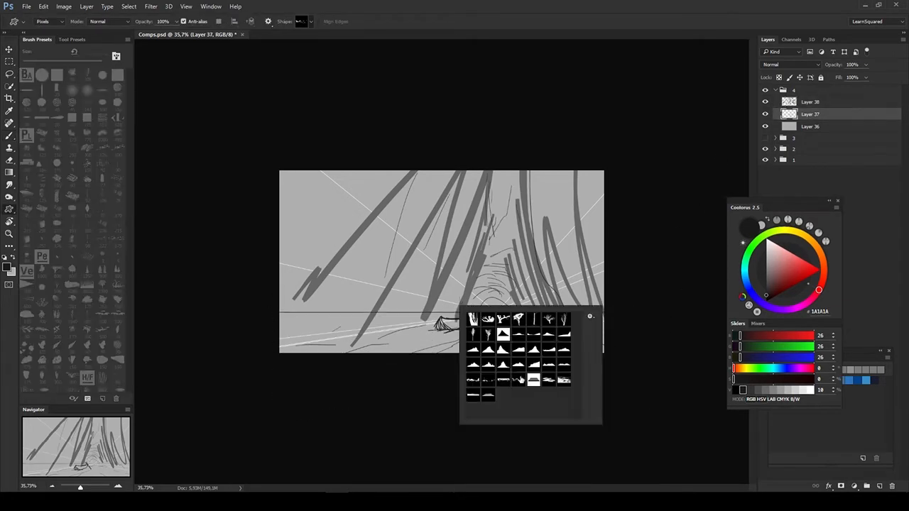
left_click_drag(275, 313, 632, 355)
key("ctrl+t")
key("Escape")
key("ctrl+z")
key("ctrl+alt+shift+n")
left_click_drag(275, 312, 618, 355)
key("ctrl+t")
left_click_drag(618, 313, 734, 359)
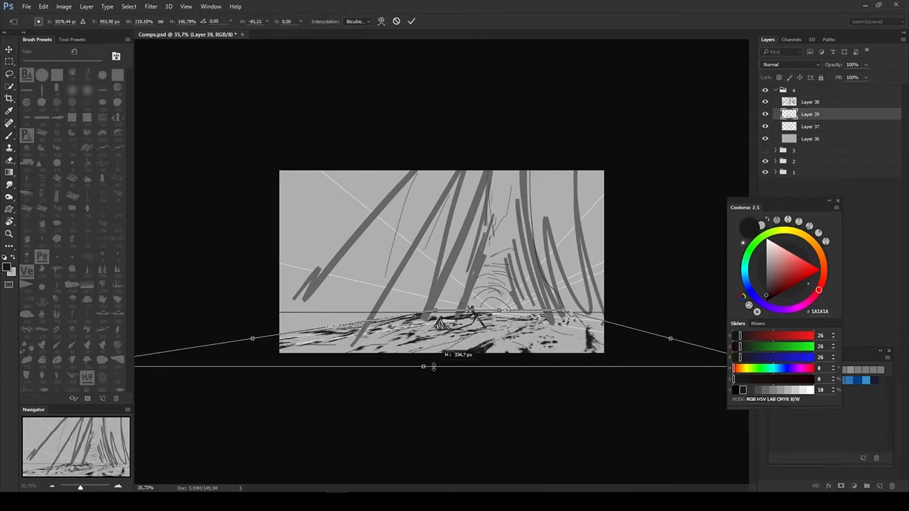
key("Return")
key("e")
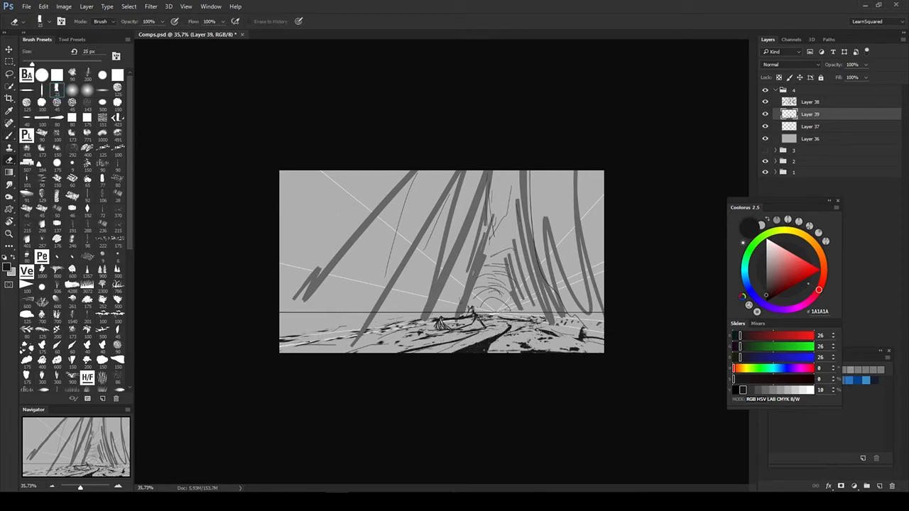
- Add a layer above Layer 37 and block in the left and right cliffs with gray 51 brush strokes
left_click(736, 390)
left_click(810, 127)
key("ctrl+alt+shift+n")
left_click_drag(503, 203, 464, 315)
key("ctrl+z")
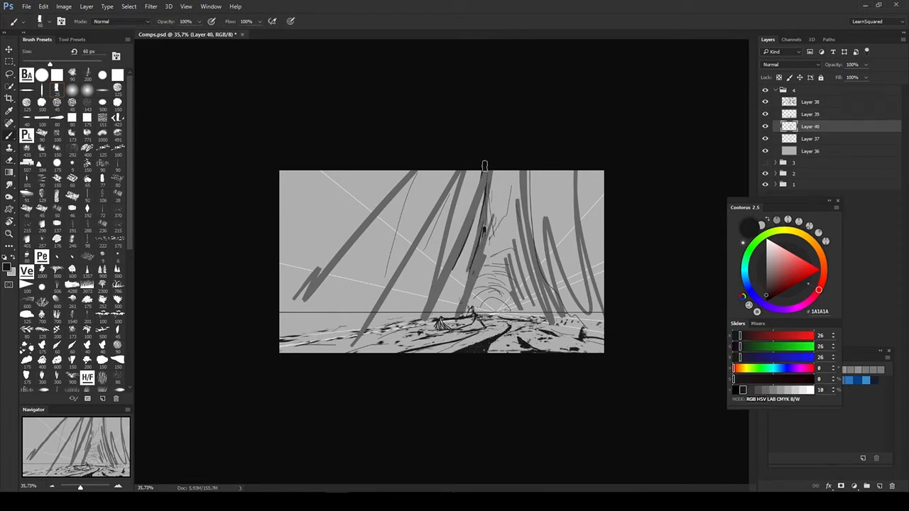
left_click(751, 390)
left_click_drag(475, 174, 448, 264)
left_click_drag(401, 174, 291, 330)
left_click_drag(509, 243, 530, 313)
left_click_drag(518, 174, 539, 294)
left_click_drag(540, 175, 571, 262)
left_click_drag(582, 177, 602, 238)
key("bracketleft")
key("bracketleft")
key("bracketleft")
key("bracketleft")
key("bracketleft")
left_click_drag(512, 236, 522, 314)
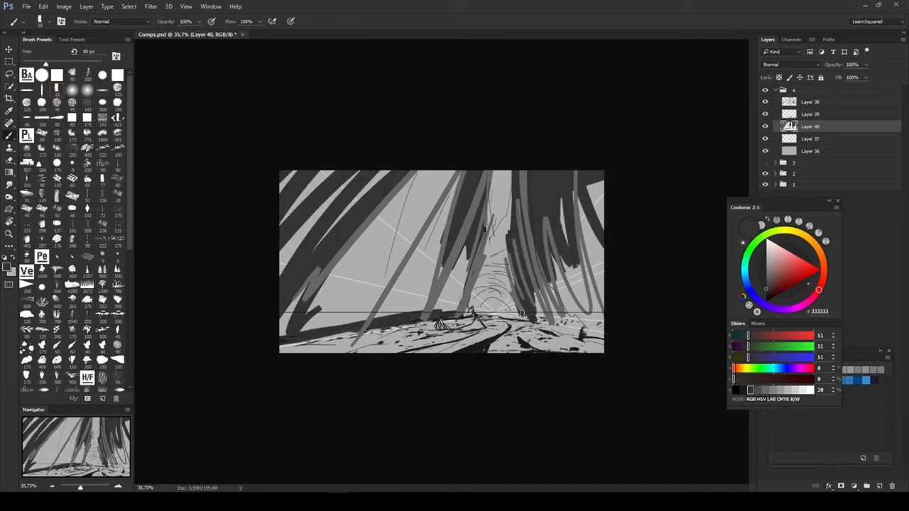
left_click_drag(584, 206, 598, 313)
- Lasso the cliff masses around the central gap and fill them with solid gray 51 on Layer 40
key("l")
left_click_drag(487, 160, 483, 163)
key("alt+BackSpace")
key("ctrl+d")
- Erase parts of the sketch strokes on Layer 38 and lower the layer's opacity
left_click(810, 102)
key("e")
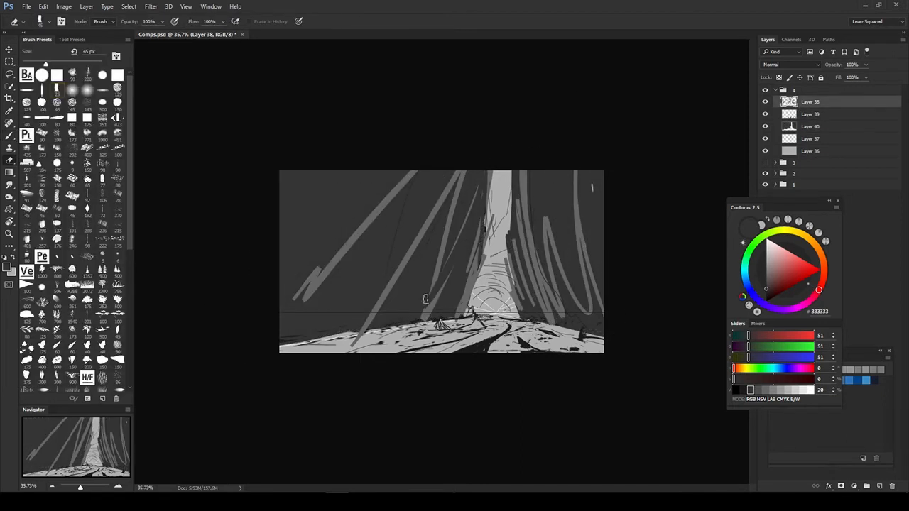
left_click_drag(835, 65, 842, 66)
- Paint a solid gray 26 silhouette of the boat and rower on Layer 39
left_click(811, 114)
key("b")
left_click(743, 390)
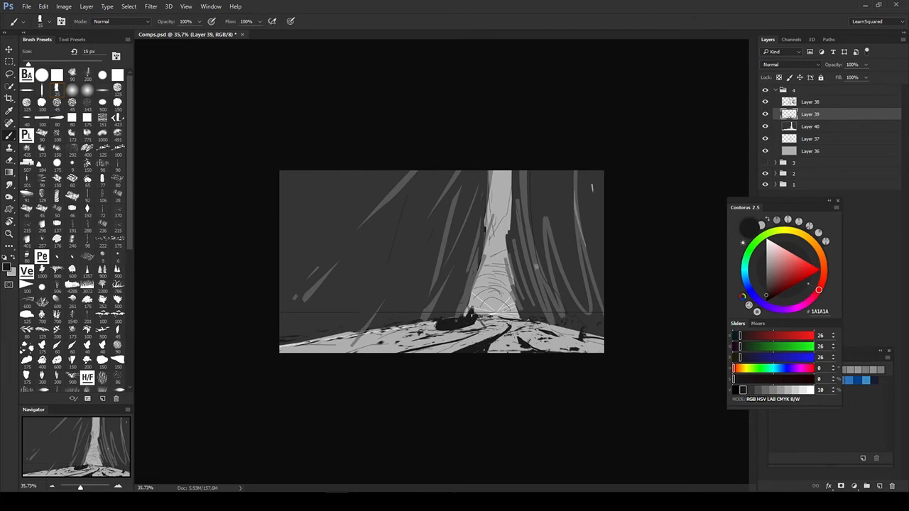
scroll(475, 309, "up", 10)
key("bracketleft")
left_click_drag(465, 290, 463, 310)
scroll(544, 305, "down", 12)
key("ctrl+0")
- Hide the Layer 38 sketch and cut the transformed boat onto its own layer
key("v")
left_click_drag(781, 201, 810, 223)
left_click(765, 103)
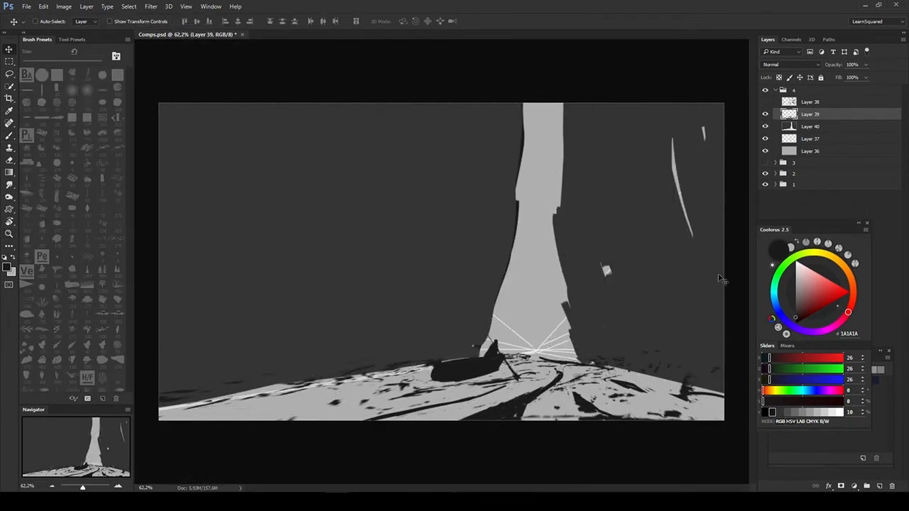
left_click_drag(498, 331, 501, 343)
key("ctrl+t")
left_click_drag(522, 357, 511, 357)
key("Return")
key("ctrl+shift+j")
- Roughen the cliff edges around the gap on Layer 40 with gray 52 strokes and raise the layer above Layer 39
left_click(810, 127)
key("b")
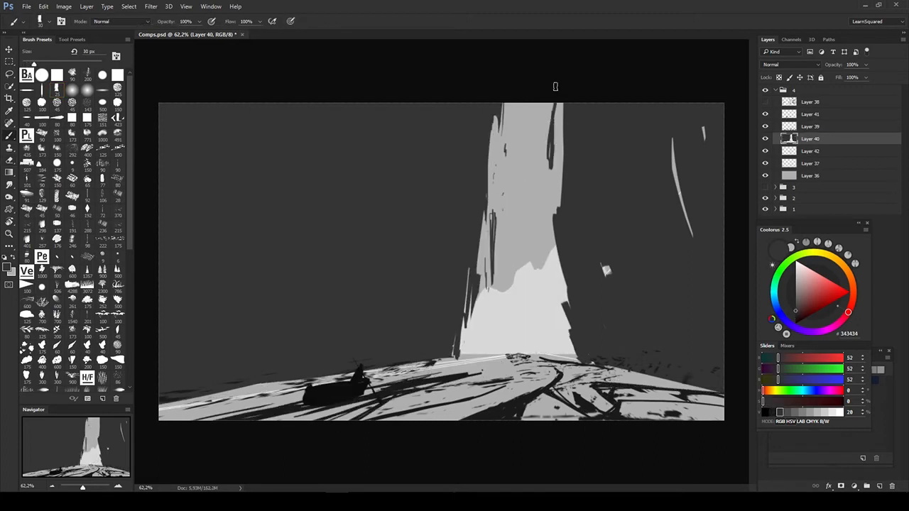
left_click(611, 357, "ctrl")
key("ctrl+bracketright")
- Draw a mountain custom shape between the cliffs on a new layer above Layer 42 and raise its lightness
left_click(541, 312, "ctrl")
key("u")
right_click(542, 312)
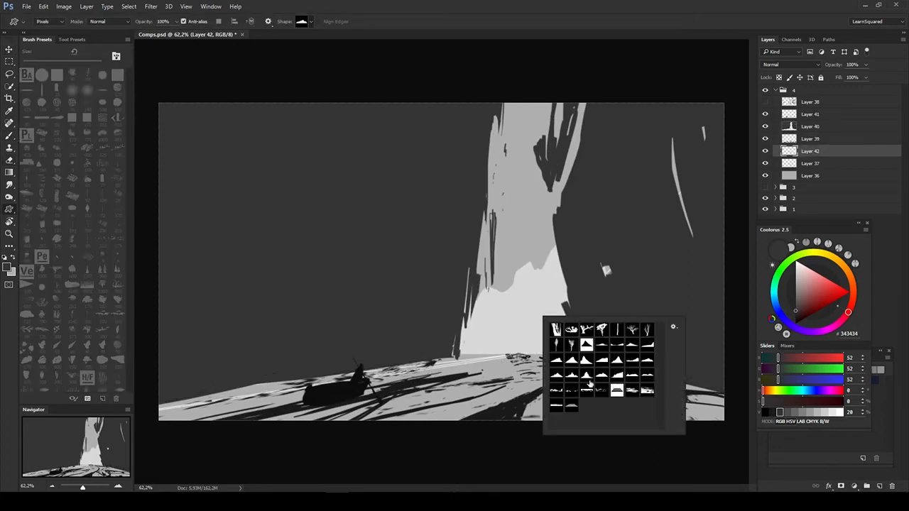
left_click(648, 375)
key("ctrl+shift+alt+n")
left_click_drag(402, 277, 691, 356)
key("ctrl+u")
left_click_drag(733, 366, 773, 367)
key("Return")
- Flip the canvas horizontally and draw a taller mountain custom shape in light gray 230 in the gap
key("ctrl+shift+h")
key("e")
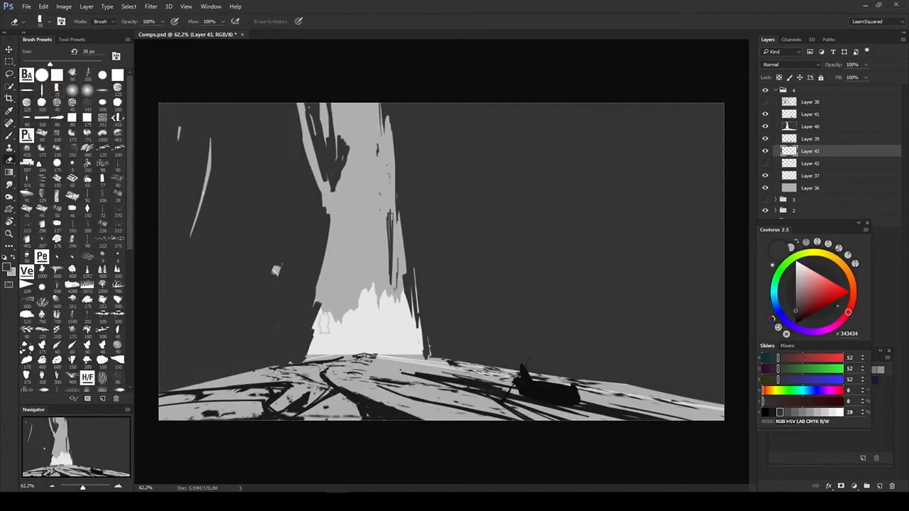
key("b")
left_click(384, 341, "alt")
key("u")
right_click(369, 330)
left_click(442, 402)
mouse_move(300, 238)
left_mouse_down()
mouse_move(426, 316)
mouse_move(429, 354)
left_mouse_up()
- Add a second, slightly darker mountain shape behind the peak and straighten the peak's right slope with gray 230 strokes
key("e")
key("u")
right_click(457, 332)
left_click_drag(341, 279, 433, 354)
key("ctrl+u")
left_click_drag(733, 366, 723, 366)
key("Return")
key("b")
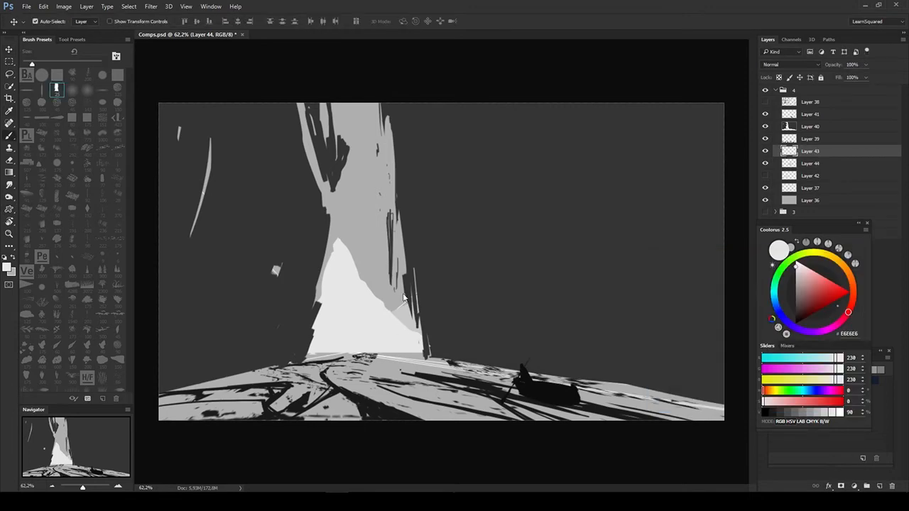
left_click_drag(350, 252, 380, 273)
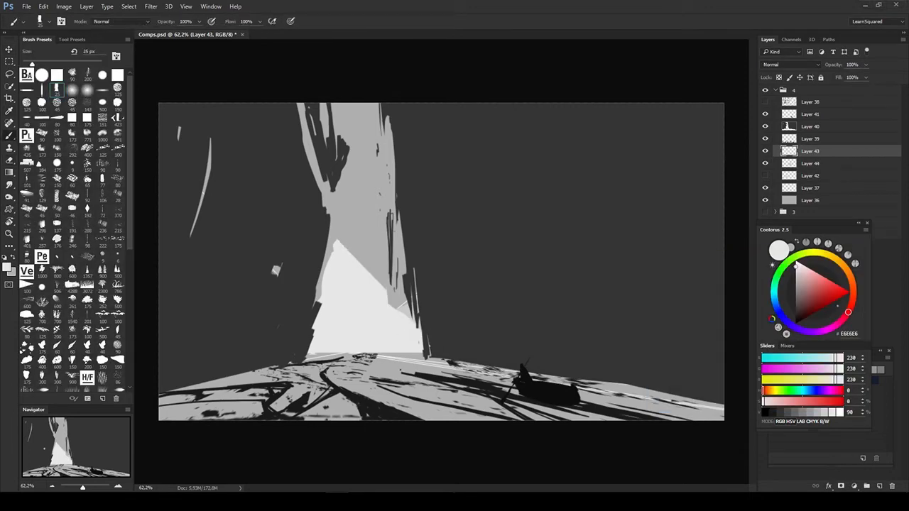
- Touch up the ground's far left edge with gray 26 brush strokes
left_click(356, 395, "ctrl")
left_click(389, 413, "alt")
left_click_drag(290, 365, 206, 389)
key("c")
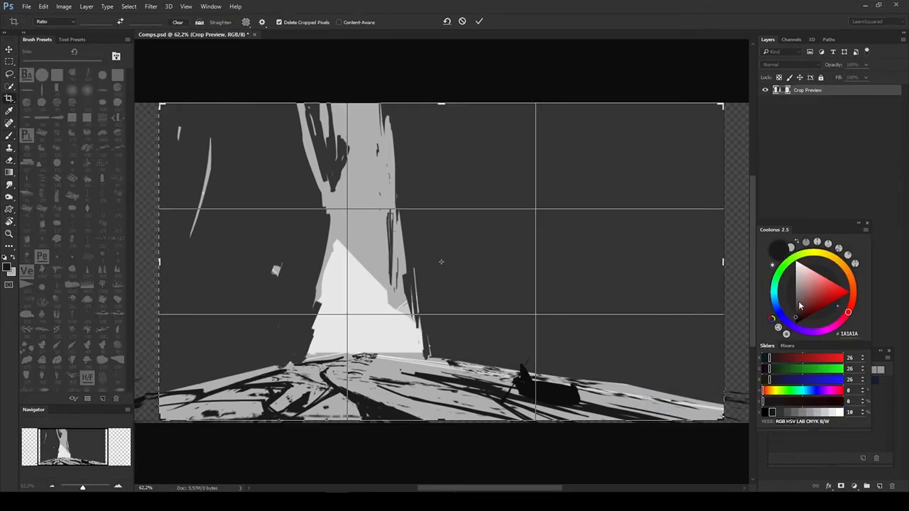
key("Escape")
- Extend the left cliff's rocky edge into the gap on Layer 40 with gray 52 strokes
key("b")
left_click(325, 161, "ctrl")
left_click_drag(307, 105, 339, 205)
left_click(328, 164, "alt")
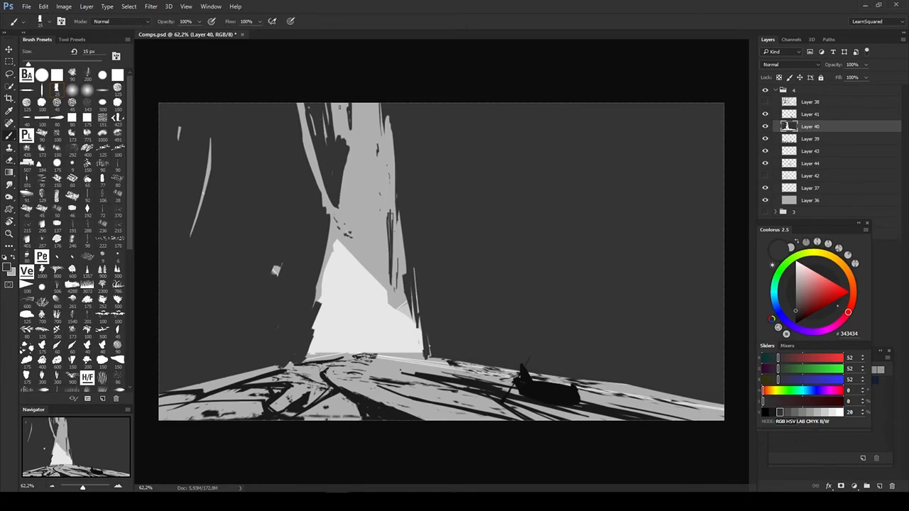
- Add a new layer, paint a short dark stroke at the light peak's base, and raise the layer above Layer 41
key("ctrl+shift+alt+n")
mouse_move(326, 335)
left_mouse_down()
mouse_move(327, 369)
mouse_move(317, 357)
left_mouse_up()
left_click(355, 320, "alt")
key("ctrl+bracketright")
key("ctrl+bracketright")
- On another new layer above Layer 40, paint a pointed near-black rock in front of the left cliff
left_click(471, 306, "ctrl")
key("ctrl+shift+alt+n")
mouse_move(246, 240)
left_mouse_down()
mouse_move(228, 366)
mouse_move(219, 359)
mouse_move(250, 359)
left_mouse_up()
key("c")
key("Return")
key("Return")
key("c")
key("Return")
key("Return")
left_click(324, 365, "ctrl")
left_click(326, 274, "alt")
key("u")
left_click_drag(315, 294, 459, 417)
key("ctrl+z")
left_click_drag(248, 345, 161, 420)
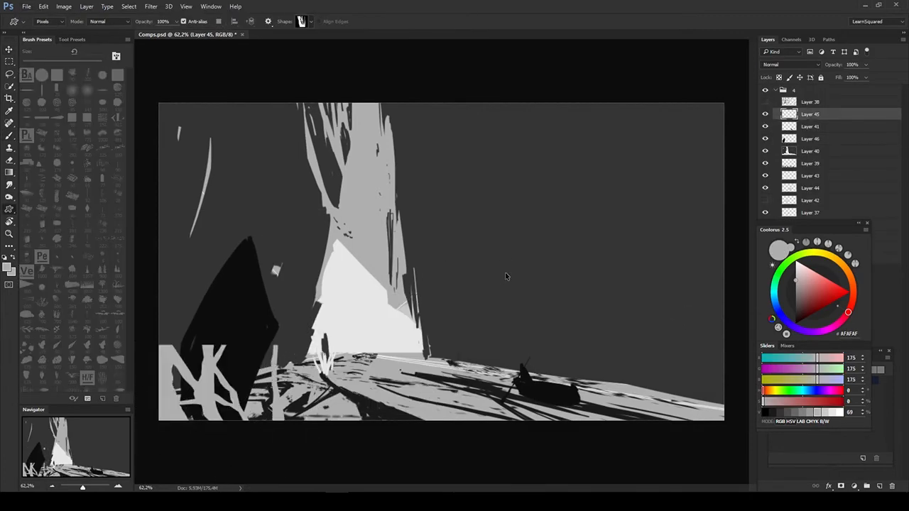
key("ctrl+z")
- Paint a fan of light gray 229 grass blades in the lower left foreground on Layer 45
key("b")
left_click(355, 313, "alt")
left_click_drag(242, 419, 319, 290)
key("e")
- Shift the grass and dark rock layers slightly right, and lighten the rock a little with Hue/Saturation
left_click(810, 139, "ctrl")
left_click_drag(615, 190, 633, 190)
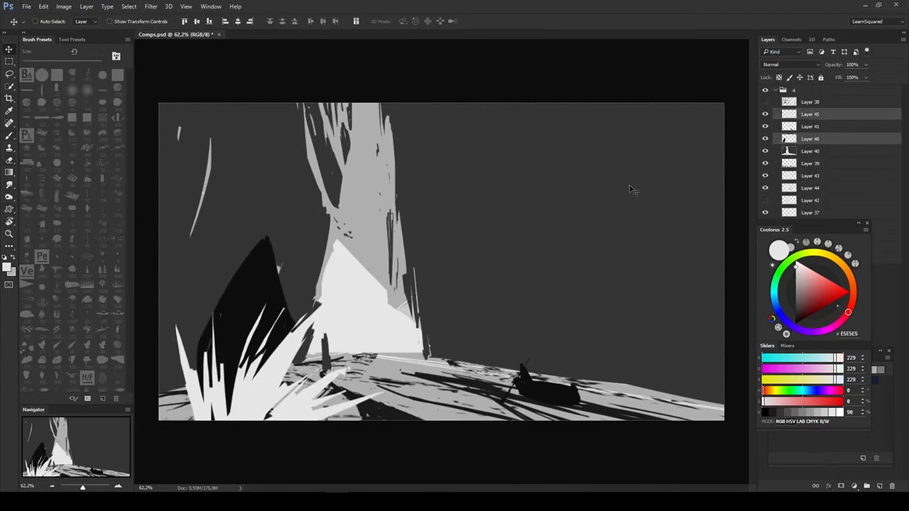
left_click(810, 139)
key("ctrl+u")
left_click_drag(733, 365, 737, 365)
left_click(838, 278)
- Texture the foreground rock with a custom shape in gray 77 on a new layer clipped to Layer 46, erasing parts of it
key("ctrl+shift+alt+n")
key("ctrl+alt+g")
key("u")
right_click(414, 270)
right_click(467, 322)
left_click(538, 384)
left_click_drag(140, 73, 543, 391)
key("ctrl+space")
left_click_drag(540, 135, 485, 132)
left_click_drag(202, 191, 522, 461)
key("e")
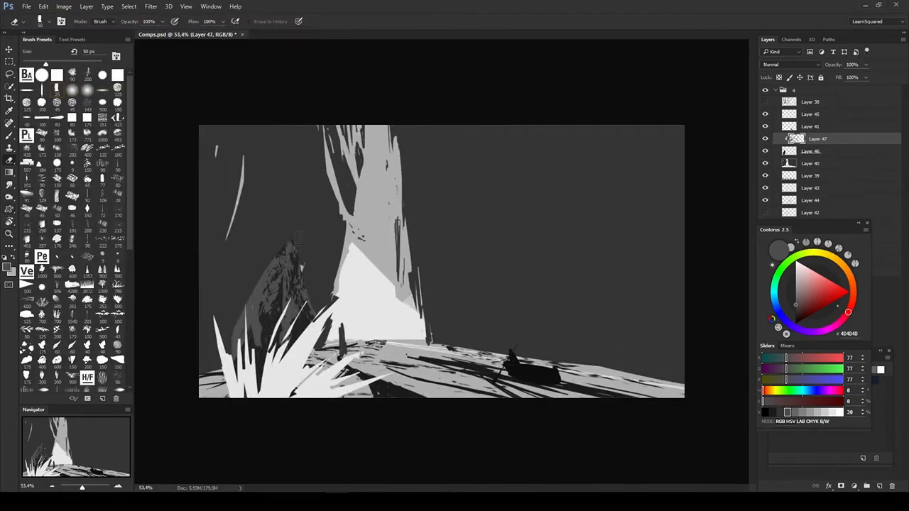
left_click_drag(288, 249, 267, 341)
- Apply a blur filter to the light foreground grass on Layer 45
key("v")
left_click(811, 163)
left_click(811, 114)
left_click(151, 6)
mouse_move(179, 115)
left_click(114, 165)
left_click(507, 118)
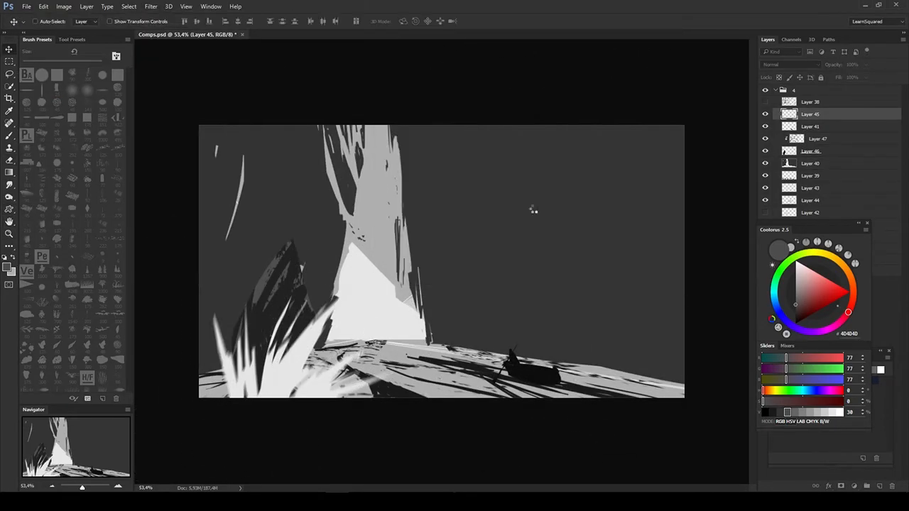
- Erase a thin forked crack into the right cliff beside the gap on Layer 40
left_click(810, 163)
key("e")
left_click_drag(411, 267, 439, 195)
key("b")
- Move the boat on Layer 41 slightly left and touch up its front with a brush stroke
key("v")
left_click(810, 127)
key("v")
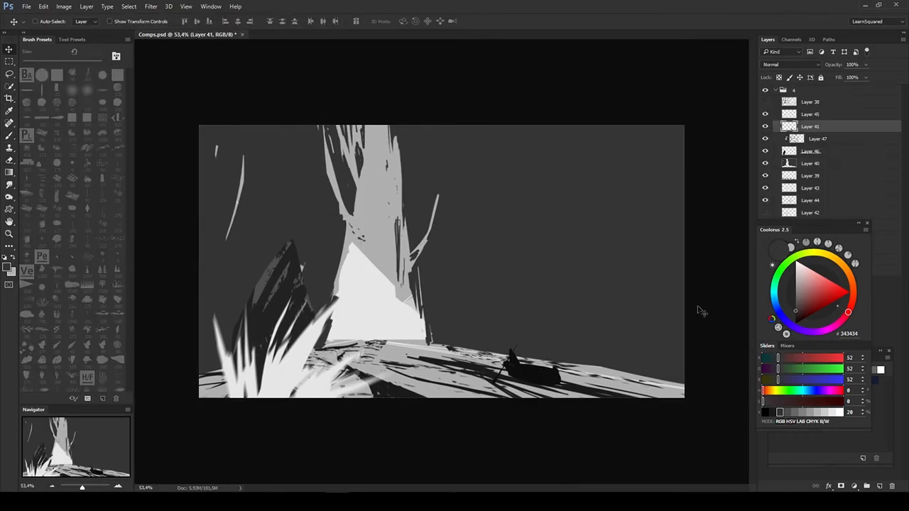
left_click_drag(700, 310, 689, 311)
left_click(462, 346, "ctrl")
key("b")
left_click(490, 377, "alt")
left_click_drag(508, 382, 486, 395)
- Add a layer clipped to Layer 40 and draw a rock texture custom shape in gray 26 over the right cliff
key("ctrl+space")
left_click_drag(594, 360, 612, 361)
left_click(810, 164)
key("ctrl+shift+alt+n")
right_click(511, 240)
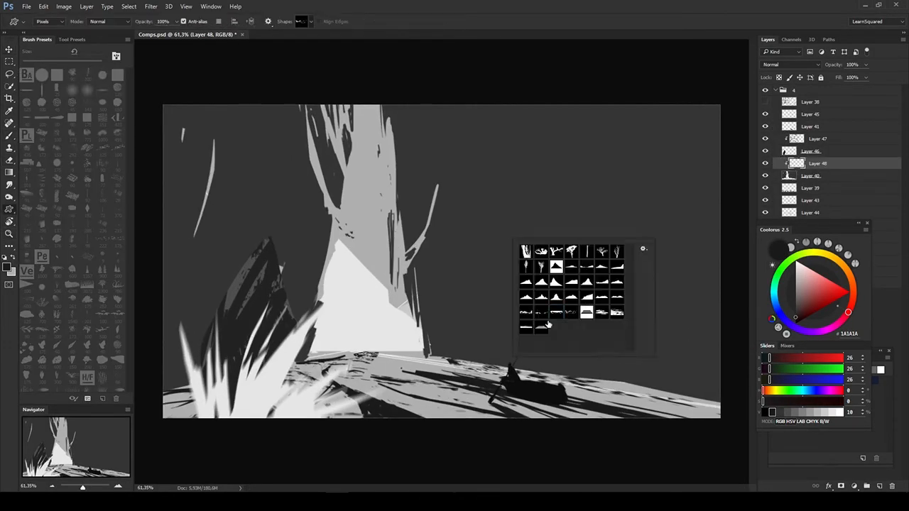
double_click(586, 312)
left_click_drag(373, 38, 416, 51)
left_click_drag(271, 64, 726, 427)
- Reshape the cliff texture with Free Transform, skewing it in perspective toward the canvas's right edge and stretching it taller
key("ctrl+t")
left_click_drag(630, 156, 630, 85)
left_click_drag(630, 262, 651, 225, "ctrl")
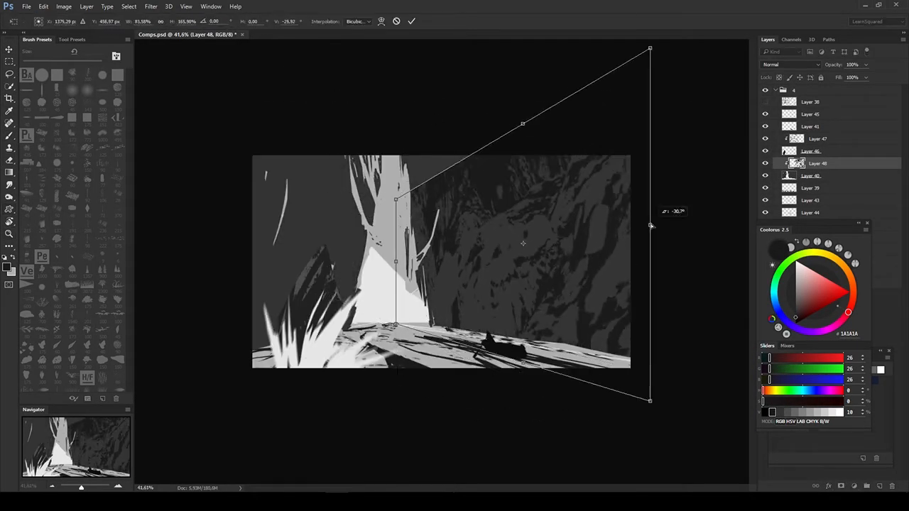
key("Return")
key("e")
key("v")
key("ctrl+t")
key("Return")
key("ctrl+t")
left_click_drag(630, 156, 630, 82)
key("Return")
- Lasso the texture left of the gap and transform that part over the left cliff
left_click_drag(392, 149, 381, 374)
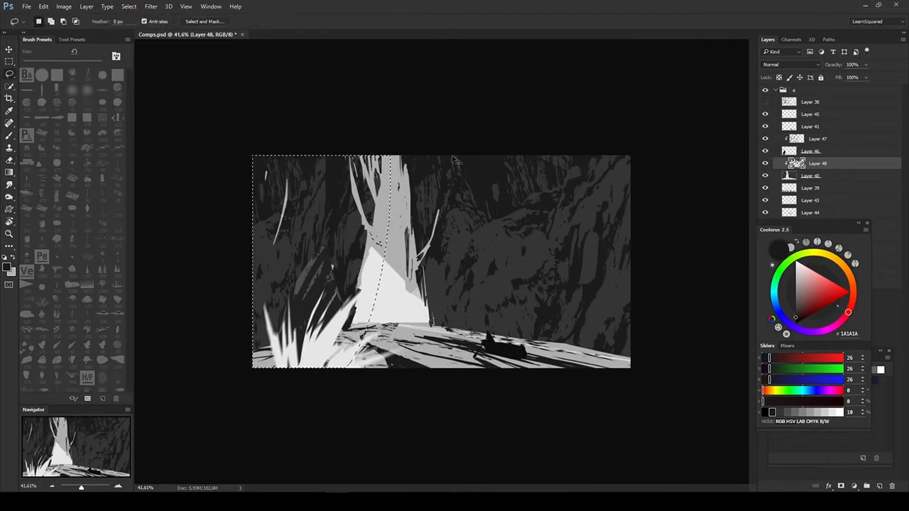
key("ctrl+t")
key("Return")
- Move the Coolorus panel aside and draw a rock texture shape in gray 26 on a new layer clipped to the peak's Layer 43
key("v")
mouse_move(815, 224)
left_mouse_down()
mouse_move(826, 295)
mouse_move(79, 206)
left_mouse_up()
key("ctrl+shift+alt+n")
left_click(807, 207, "alt")
key("u")
right_click(386, 290)
left_click_drag(345, 241, 487, 327)
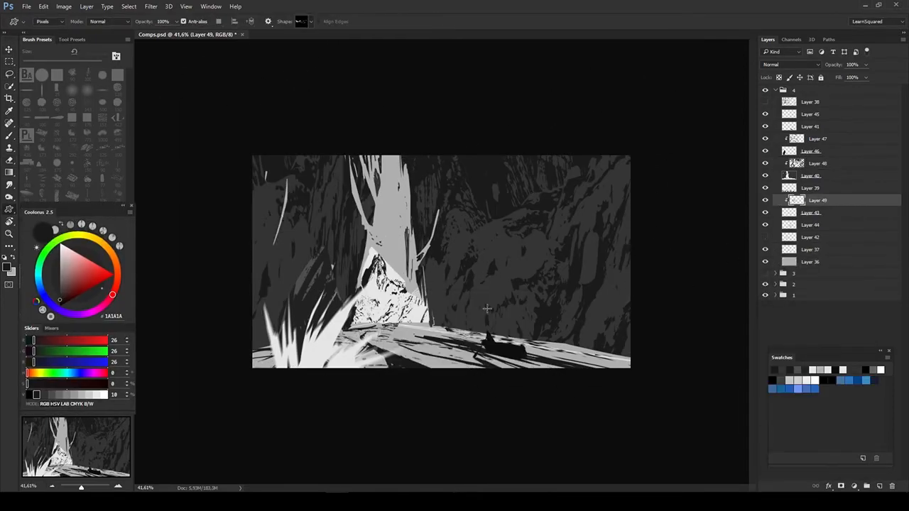
- Lighten the peak's rock texture to a subtle light gray with Hue/Saturation
key("ctrl+u")
left_click_drag(732, 366, 790, 369)
key("Return")
right_click(435, 316)
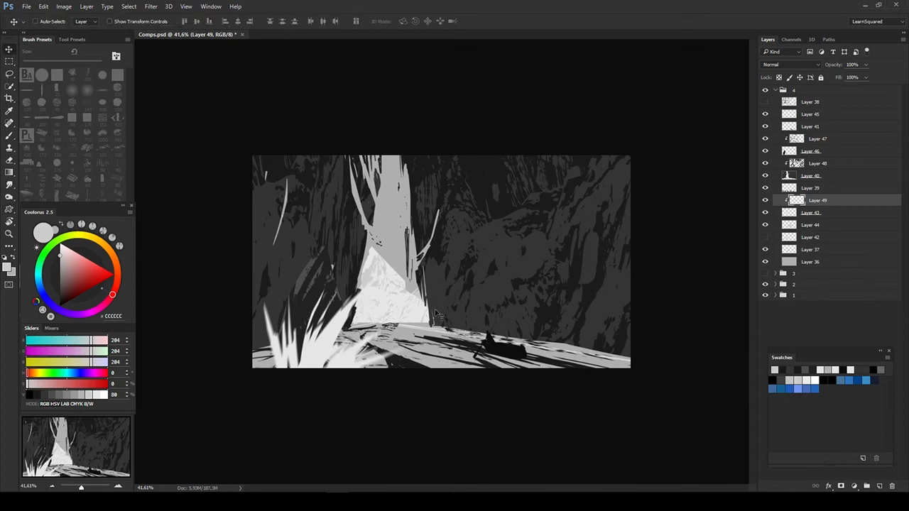
left_click(436, 314, "ctrl")
key("ctrl+u")
left_click(837, 278)
- Darken the foreground rock's texture on Layer 47 with a Hue/Saturation lightness of -22
left_click(310, 273, "ctrl")
key("ctrl+u")
left_click_drag(732, 367, 722, 368)
left_click(832, 280)
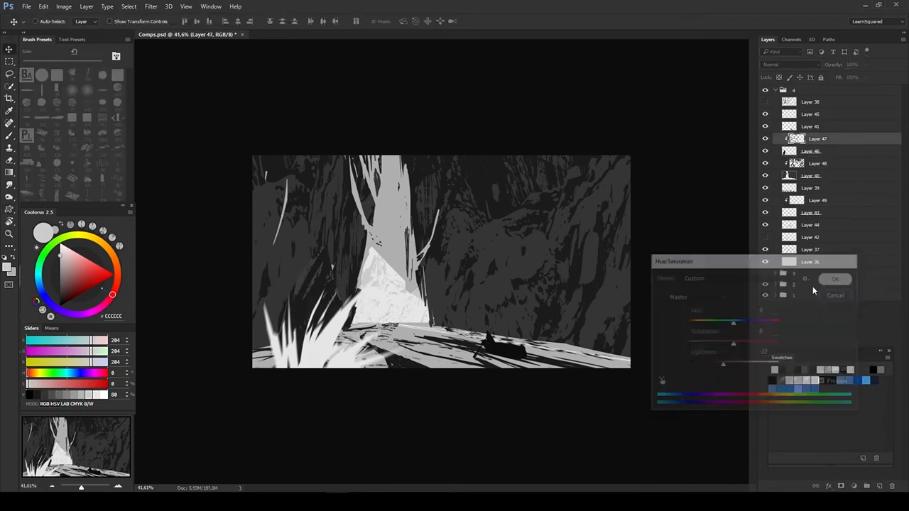
- Erase the right cliff's lower edge behind the boat to extend the light ground in angular ledges
left_click(498, 313, "ctrl")
key("e")
left_click_drag(431, 325, 561, 343)
left_click(615, 307, "ctrl")
- Paint vertical gray 27 strokes over the right cliff's texture on Layer 48
key("b")
left_click(603, 313, "alt")
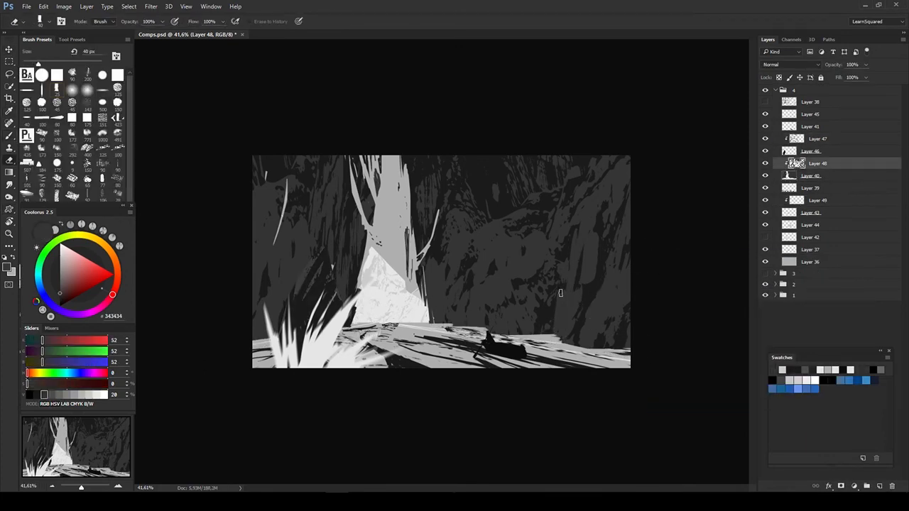
key("b")
left_click(765, 163)
left_click(765, 163)
left_click(796, 163, "ctrl")
key("ctrl+d")
key("e")
key("b")
left_click(566, 282, "alt")
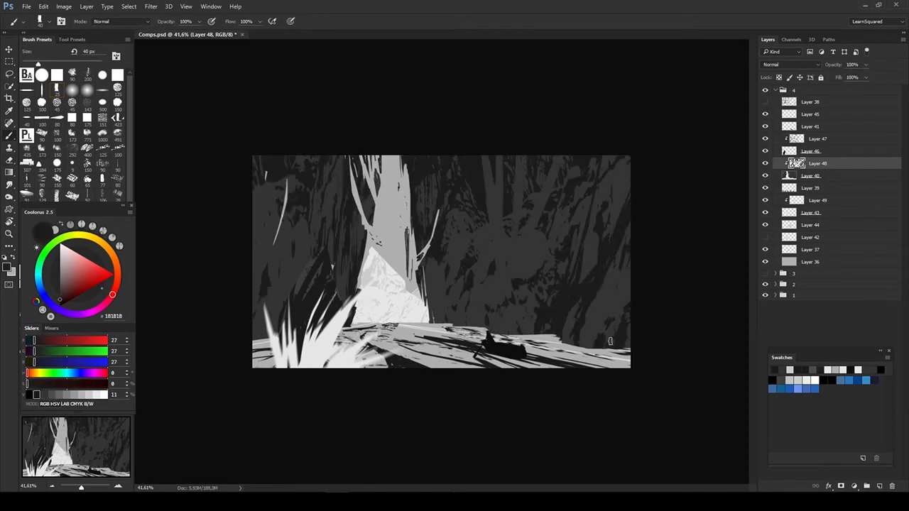
- Refine the right cliff's upper texture by alternating gray 27 brush strokes with the Eraser, enlarged to 50 px
key("e")
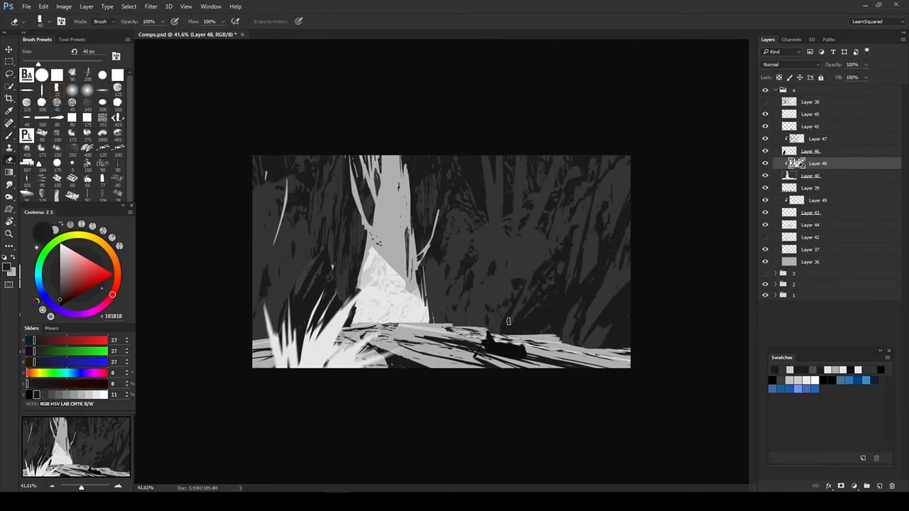
left_click_drag(575, 179, 560, 206)
key("b")
left_click_drag(502, 212, 485, 156)
left_click_drag(490, 189, 500, 229)
key("e")
key("bracketright")
left_click_drag(463, 160, 442, 236)
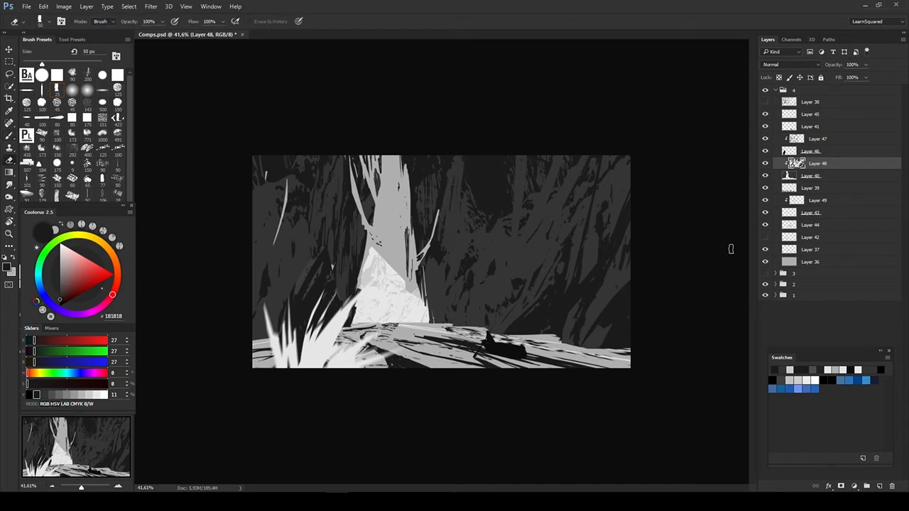
- Flip the canvas horizontally, move the boat on Layer 41 toward the lower left, and enlarge it
key("F2")
key("v")
left_click(380, 348, "ctrl")
left_click_drag(514, 350, 483, 353)
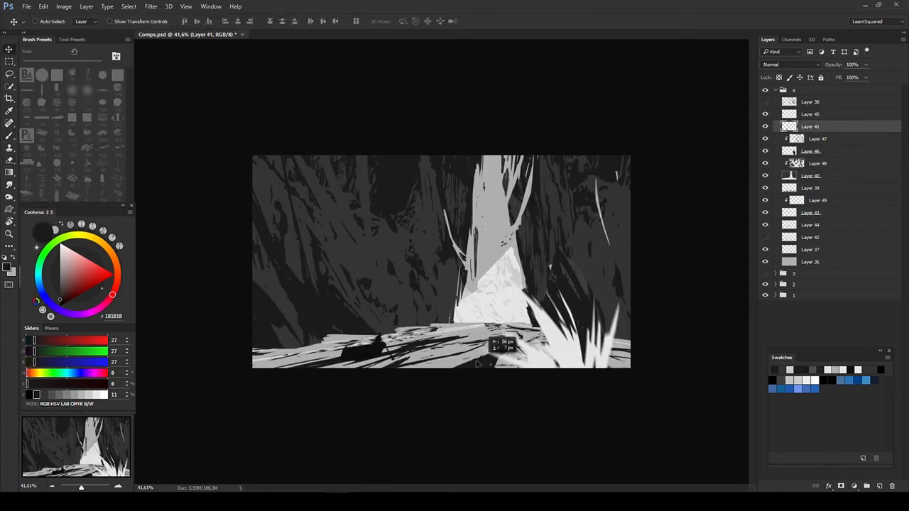
key("ctrl+t")
left_click_drag(370, 362, 386, 375)
key("Return")
left_click_drag(356, 345, 355, 346)
- Lasso the pointed figure on the boat, lighten it to near white with Hue/Saturation, and deselect
key("ctrl+u")
key("Return")
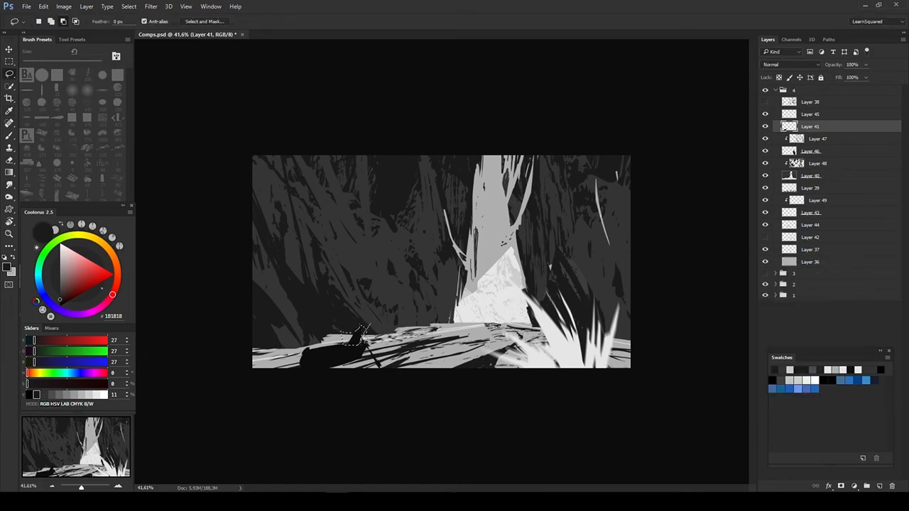
key("ctrl+u")
key("Return")
key("ctrl+d")
mouse_move(711, 348)
left_mouse_down()
mouse_move(760, 347)
mouse_move(717, 347)
left_mouse_up()
key("ctrl+u")
left_click(827, 276)
key("ctrl+d")
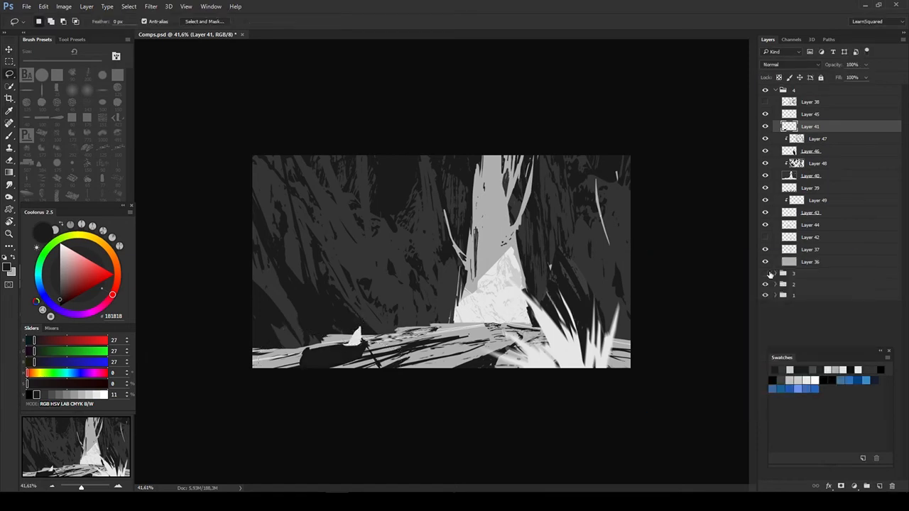
- Delete the hidden Layer 38 and flip the canvas back to its original orientation
key("v")
left_click(497, 286, "ctrl")
key("Delete")
key("F2")
key("F2")
key("F2")
- Shift the blurred foreground grass on Layer 45 left toward the canvas edge
key("b")
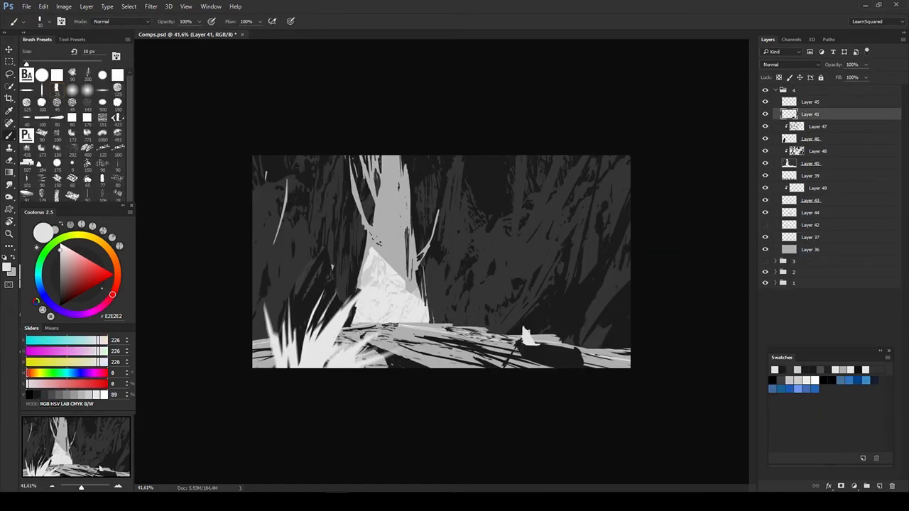
key("e")
key("v")
left_click(320, 341, "ctrl")
left_click_drag(320, 341, 291, 338)
key("c")
left_click(652, 280)
key("Return")
key("v")
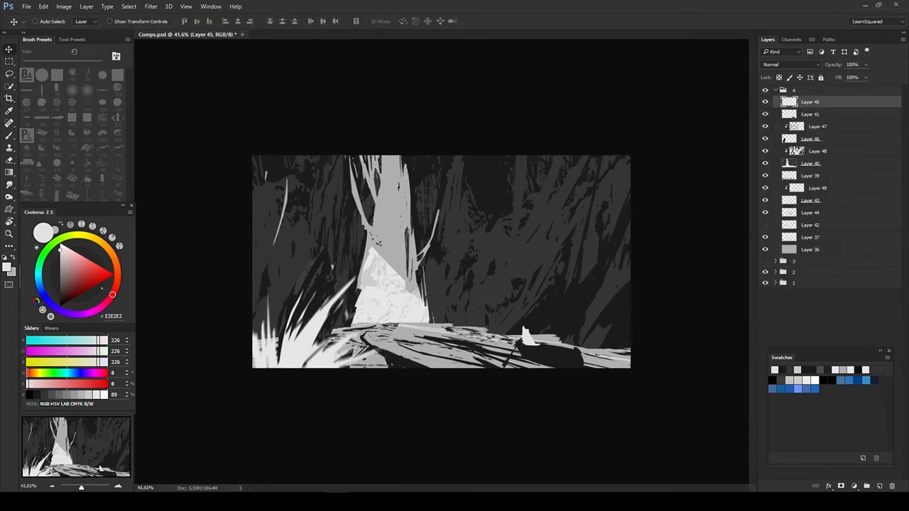
left_click(400, 310, "ctrl")
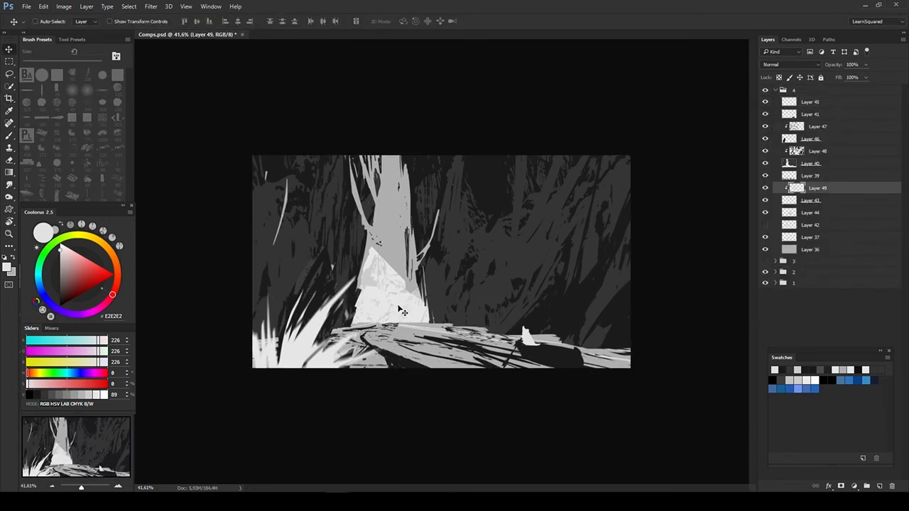
key("b")
key("v")
left_click(399, 310, "ctrl")
scroll(397, 284, "up", 4)
left_click(373, 206, "ctrl")
left_click(766, 250)
left_click(765, 250)
key("l")
left_click_drag(299, 142, 472, 117)
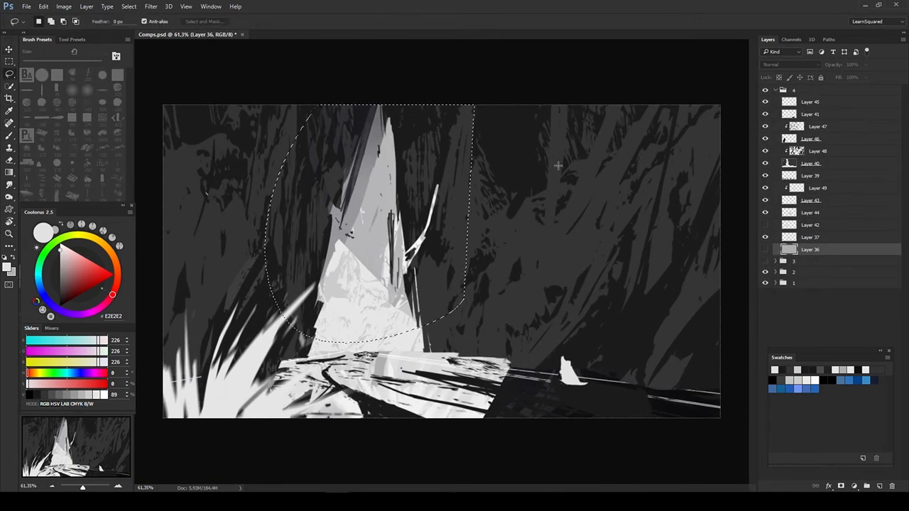
key("ctrl+d")
left_click(766, 250)
left_click(766, 250)
key("b")
left_click(641, 197)
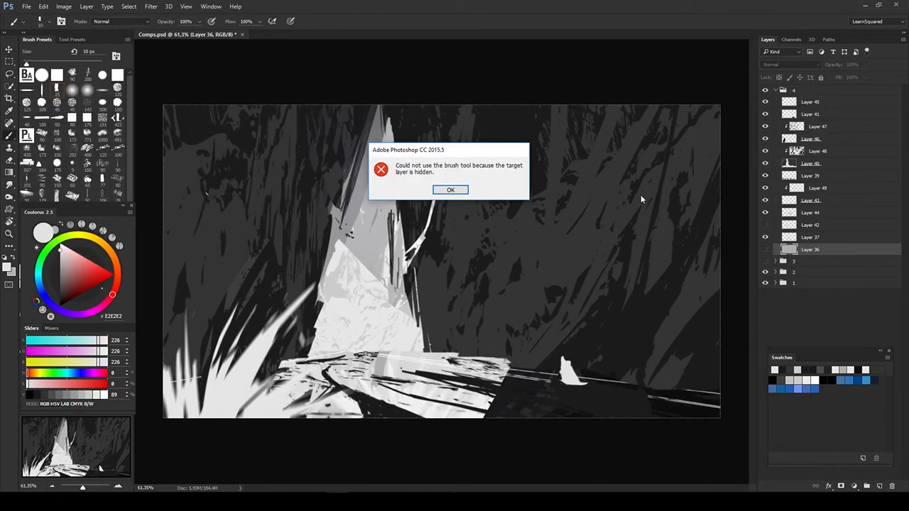
left_click(450, 190)
- Add a layer above Layer 36 and paint mid-grey (#96969A) strokes into the sky of the cliff gap with a 50 px brush
left_click(880, 486)
left_click(376, 241, "alt")
left_click(880, 487)
left_click(766, 262)
key("bracketright")
key("bracketright")
key("bracketright")
key("bracketright")
key("bracketright")
key("bracketright")
key("bracketright")
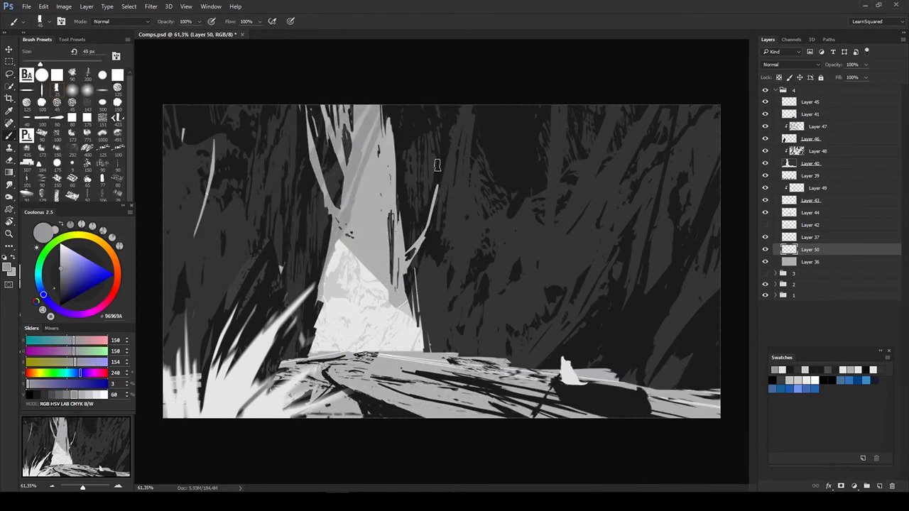
key("bracketright")
key("bracketright")
left_click_drag(430, 222, 380, 288)
- Delete Layer 37 and start a Hue/Saturation adjustment on the grey strokes of Layer 50
left_click_drag(766, 102, 766, 213)
left_click(815, 238)
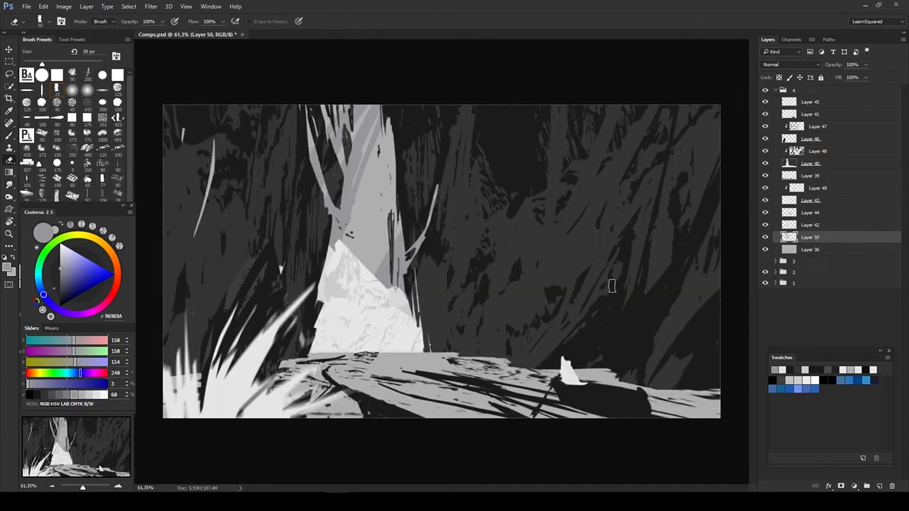
key("v")
key("ctrl+u")
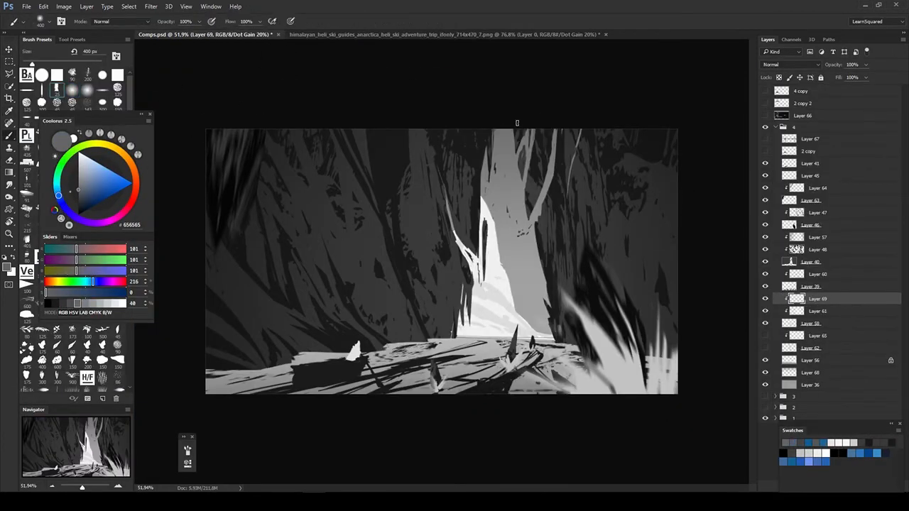
- Paint a dark grey (#656565) shadow shape over the light peak inside the cliff gap on Layer 69
key("e")
left_click_drag(493, 241, 497, 302)
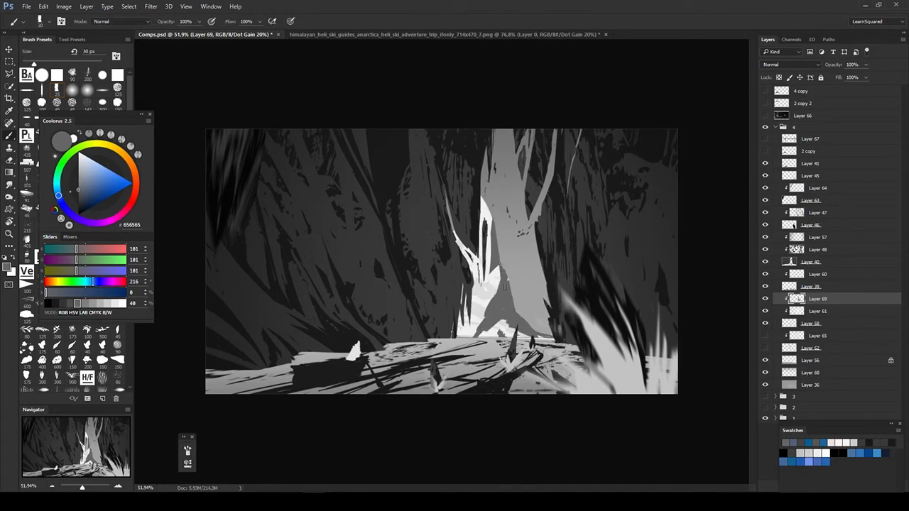
key("b")
- Sample a tone from the iceberg reference photo and return to Comps.psd
left_click(426, 34)
left_click(206, 34)
left_click(426, 34)
left_click(563, 292, "alt")
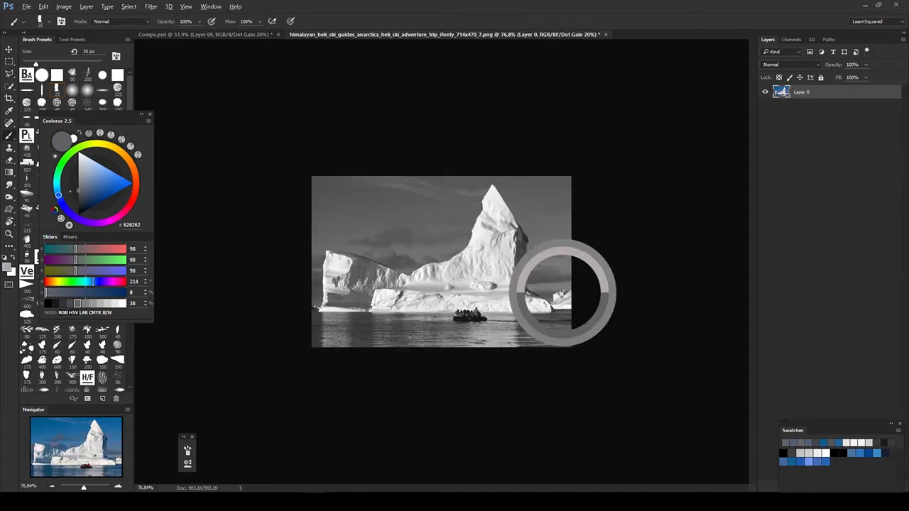
left_click(206, 34)
- Show Layers 62 and 65 and lock the transparent pixels of Layer 62
left_click(765, 348)
left_click(782, 348)
left_click(766, 336)
- Reshape the grey shadow on the light peak's side on Layer 69 by erasing and repainting its edge
left_click(817, 299)
left_click(816, 311)
left_click(817, 299)
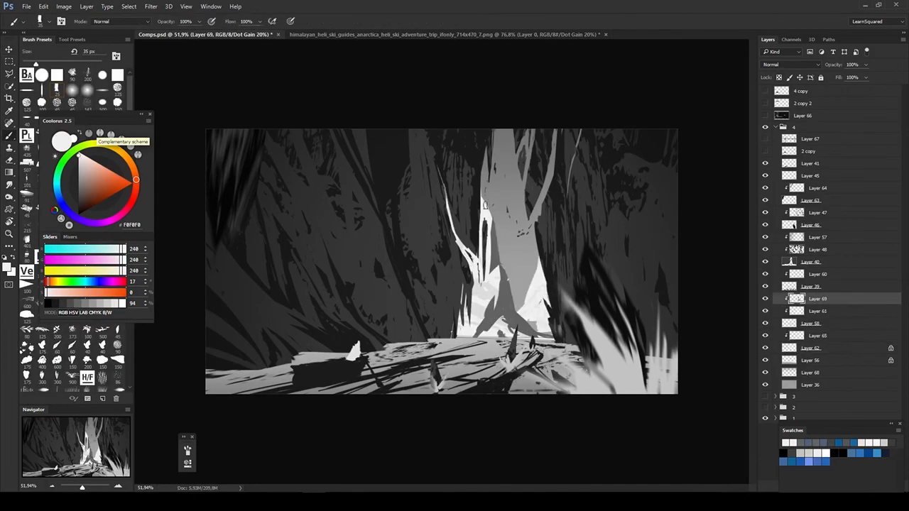
key("e")
key("b")
left_click(505, 299, "alt")
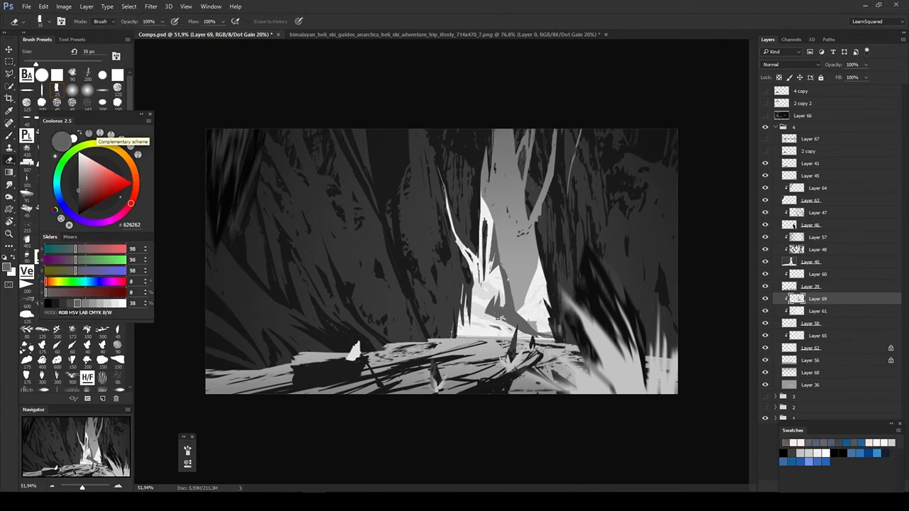
- Sample a grey from the iceberg reference photo and add a clipped layer above Layer 65 in Comps.psd
key("b")
left_click(810, 348)
left_click(426, 35)
left_click(564, 292, "alt")
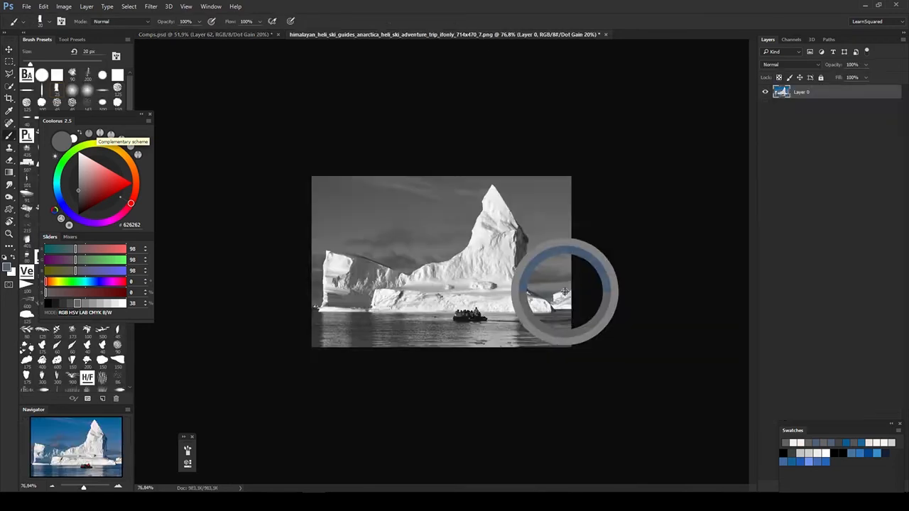
left_click(206, 34)
left_click(817, 336)
key("ctrl+alt+shift+n")
- Try removing Layer 62 together with its clipped layers, and undo the removal
key("v")
left_click(810, 360, "shift")
key("Delete")
left_click(891, 424)
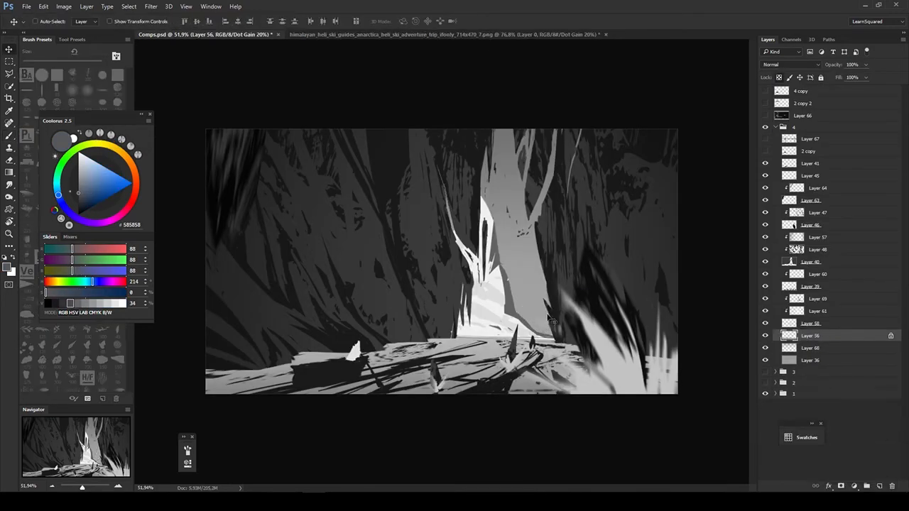
key("ctrl+z")
- Transform the distant light peak on Layer 62, shifting it up and to the right behind the cliff edge
key("ctrl+t")
left_click_drag(549, 318, 606, 278)
key("Return")
left_click(810, 360)
key("e")
key("b")
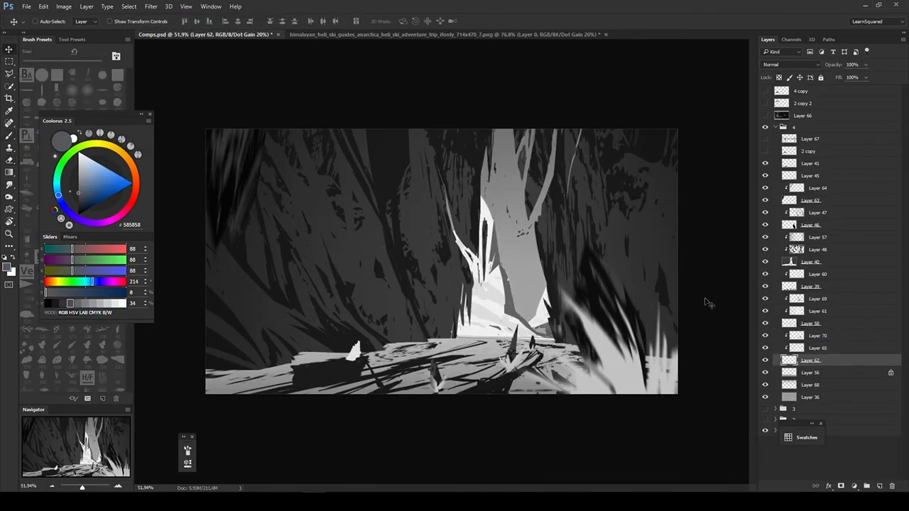
- Sample near-white (#F0F0F0) from the light peak and add a new layer above Layer 41
left_click(497, 298, "alt")
left_click(810, 163)
key("ctrl+alt+shift+n")
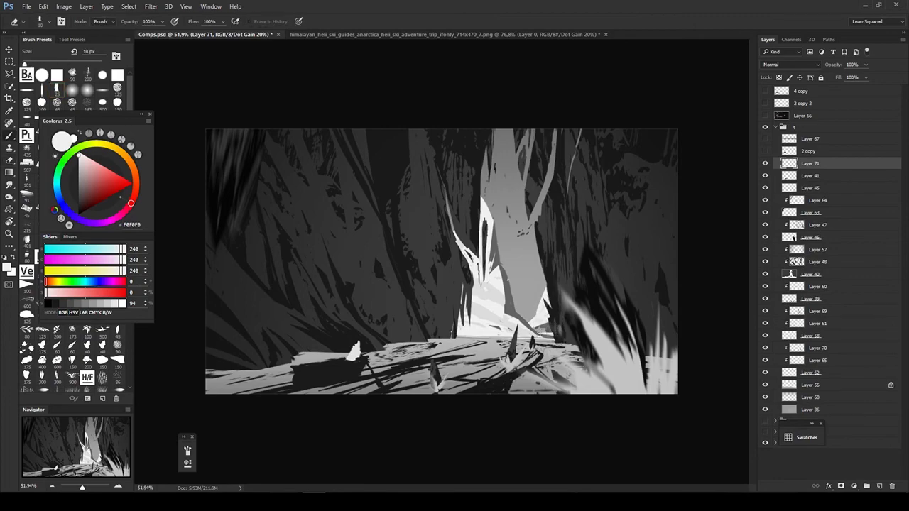
- Paint fine light and grey lines along the far waterline at the peaks' foot on Layer 71 with a 4 px brush
left_click(537, 325, "alt")
scroll(540, 320, "up", 10)
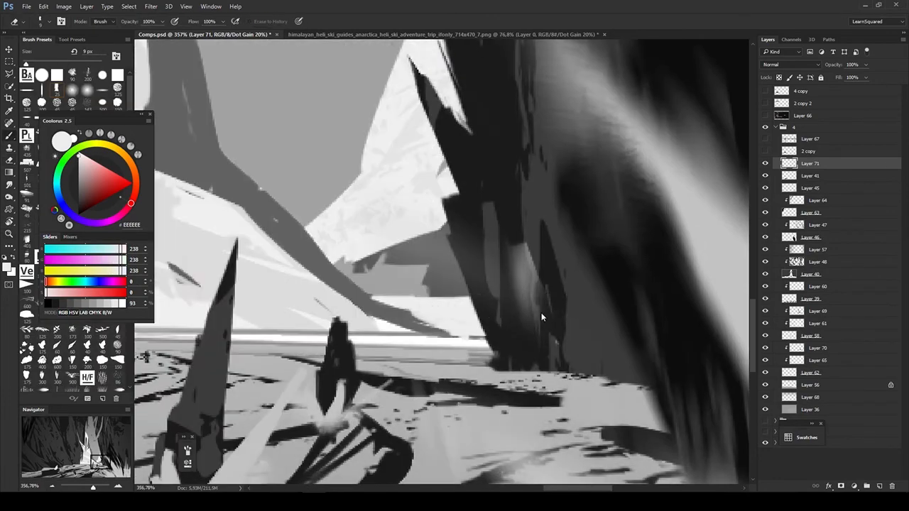
left_click_drag(541, 313, 731, 312)
key("b")
key("bracketleft")
key("bracketleft")
left_click(596, 315, "alt")
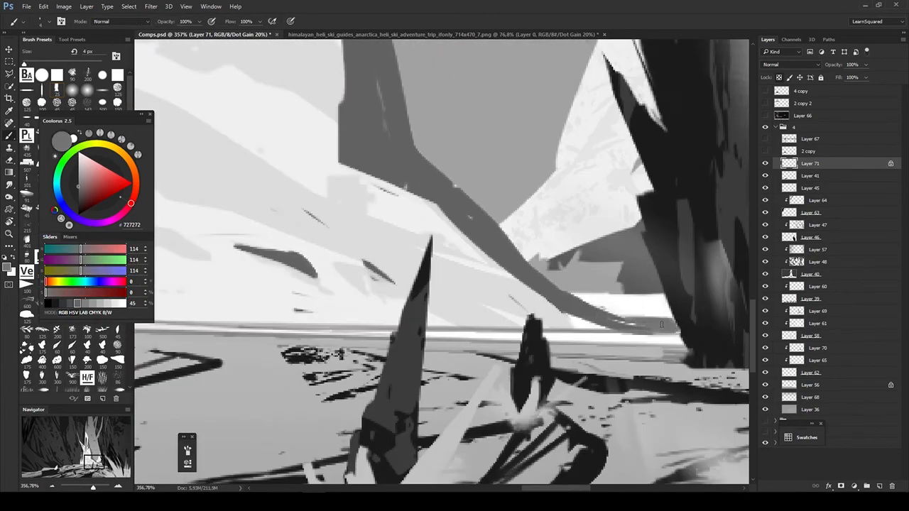
key("ctrl+0")
key("e")
left_click(593, 339, "ctrl")
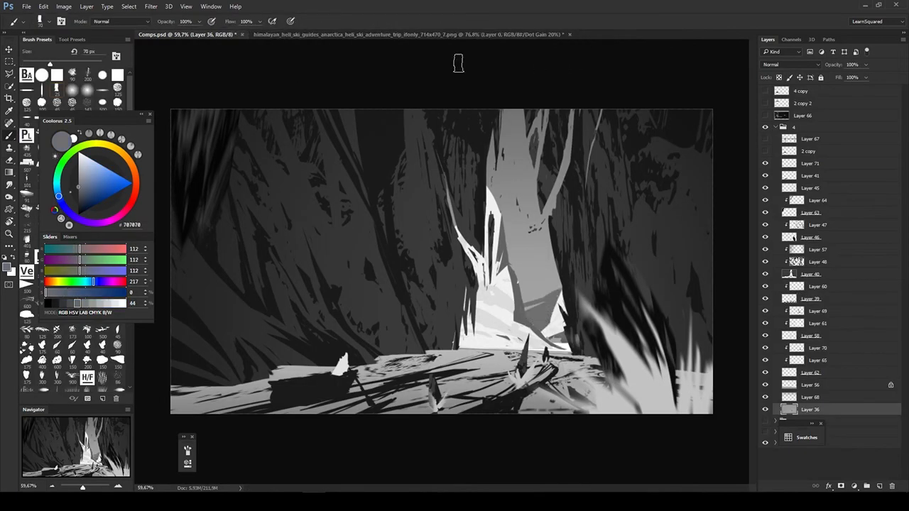
- Paint soft dark clouds in the sky of the gap on a new layer above Layer 36, and show the grid
left_click(568, 331, "alt")
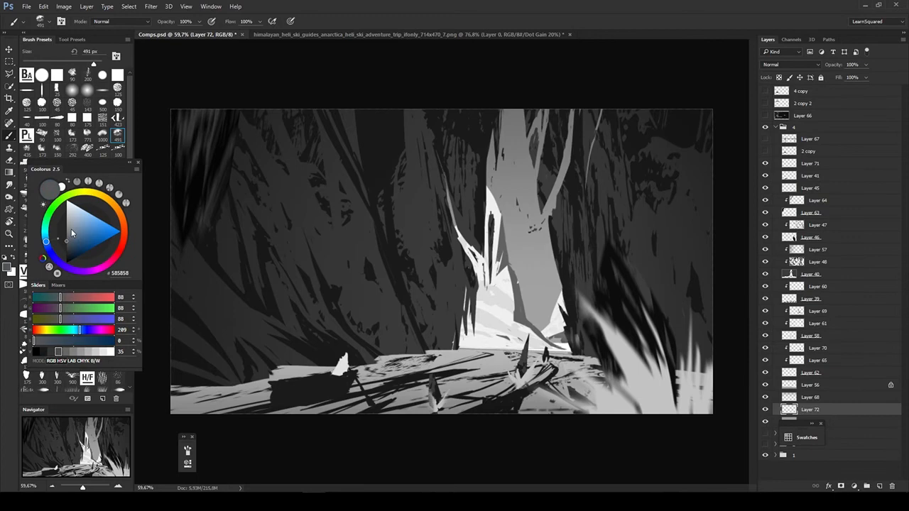
mouse_move(508, 235)
left_mouse_down()
mouse_move(543, 248)
mouse_move(526, 313)
left_mouse_up()
key("ctrl+apostrophe")
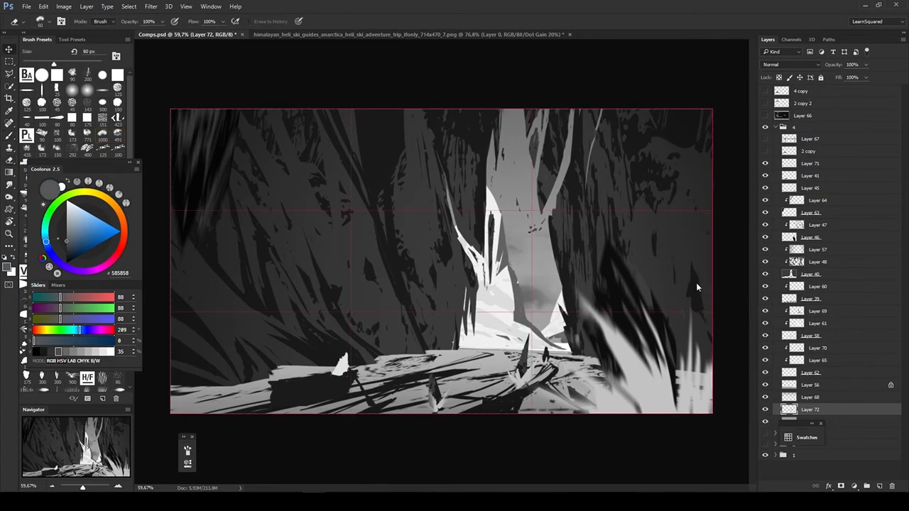
- Add a layer above Layer 36, paint a soft light glow low in the gap's sky, and compare it hidden and shown
left_click_drag(794, 424, 608, 436)
left_click(811, 422)
left_click(879, 486)
left_click(506, 334, "alt")
key("v")
left_click(766, 212)
left_click(766, 212)
left_click(766, 421)
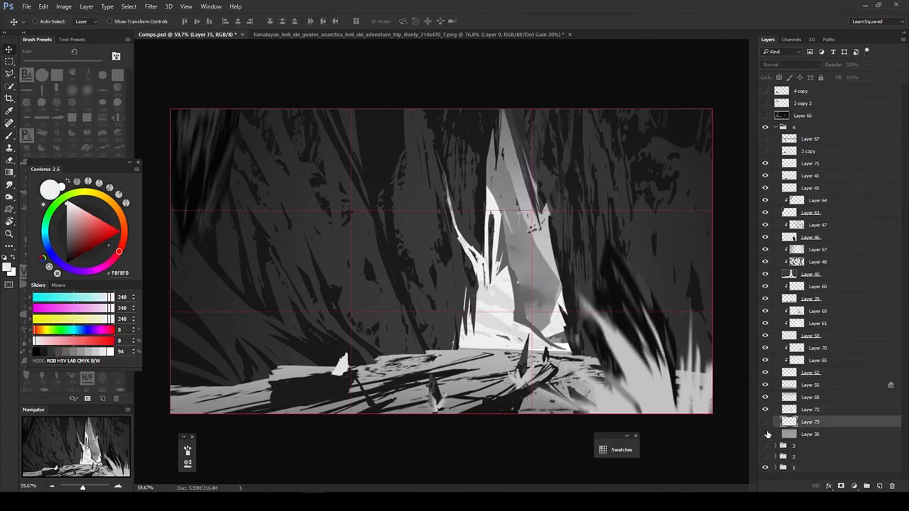
left_click(766, 422)
- Hide Layers 65 and 70 and extend the light peak on Layer 62 up the gap's side in near-white (#EBEBEB)
key("l")
key("v")
left_click(811, 373)
left_click_drag(766, 348, 765, 360)
key("b")
mouse_move(513, 113)
left_mouse_down()
mouse_move(538, 218)
mouse_move(529, 210)
left_mouse_up()
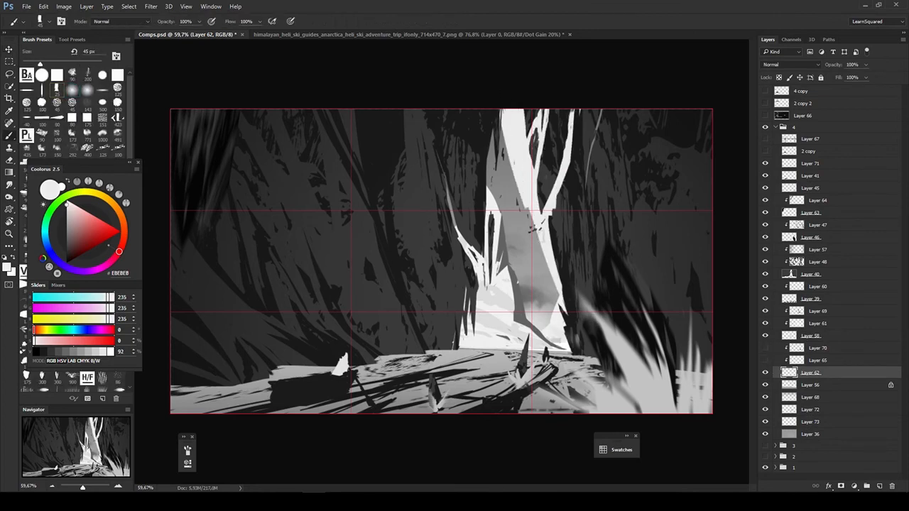
- Show Layer 65 and darken its rock texture with Hue/Saturation at Lightness -38
key("e")
left_click(766, 360)
left_click(810, 360)
key("ctrl+u")
left_click_drag(690, 282, 672, 282)
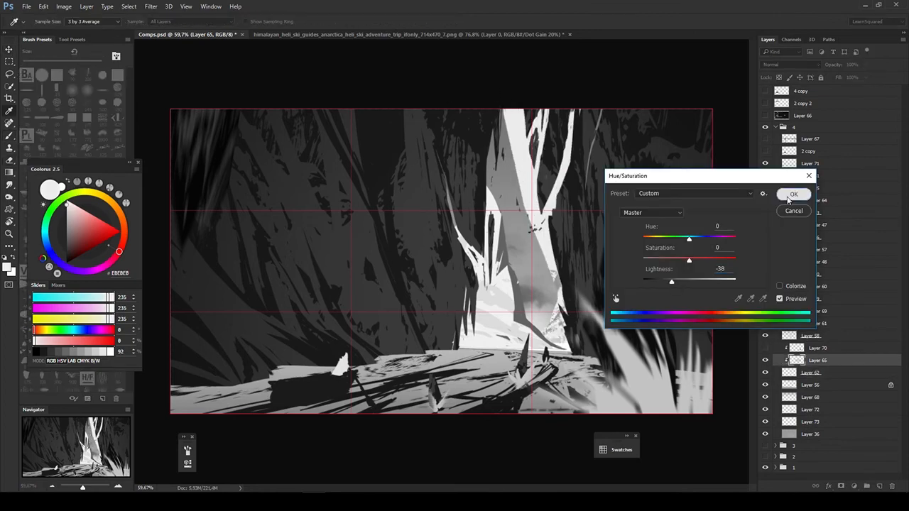
left_click(793, 196)
- Rework the texture along the tall light peak's edge on Layer 65 with mid-grey (#8E8E8E) brushing and a 10 px eraser
key("b")
mouse_move(535, 117)
left_mouse_down()
mouse_move(565, 277)
mouse_move(560, 304)
left_mouse_up()
key("e")
- Delete the hidden Layer 70 and touch up the base of the light peak on Layer 62 in near-white
left_click(817, 348)
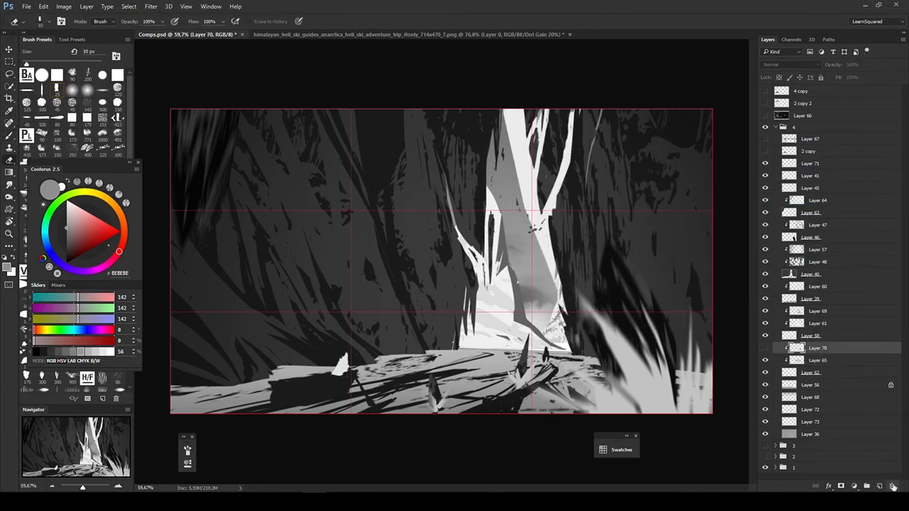
left_click(892, 487)
left_click(766, 348)
left_click(811, 360)
key("b")
left_click(558, 328, "alt")
left_click(818, 348)
- Squash the clouds on Layer 72 to 78.77% of their height
left_click(811, 397)
key("ctrl+t")
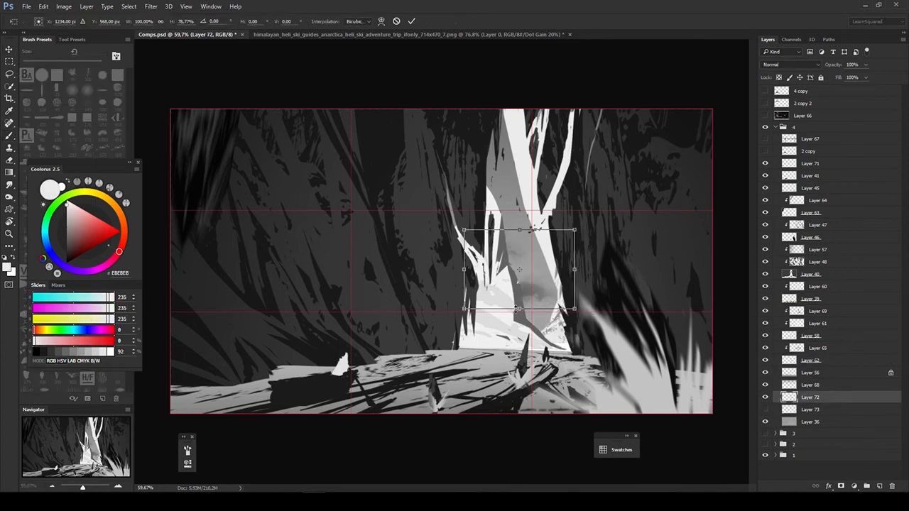
key("Return")
key("v")
- Close the iceberg reference photo, and reposition and show the sky glow on Layer 73
left_click(426, 34)
left_click(535, 34)
left_click_drag(539, 310, 680, 310)
left_click(766, 410)
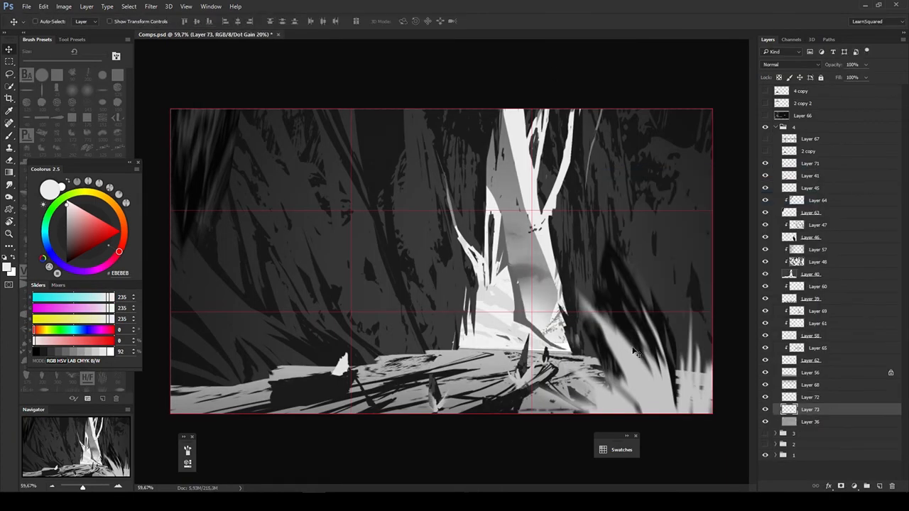
- Turn off the greyscale proof view and make Layer 40 active with the Brush tool
key("ctrl+y")
mouse_move(660, 355)
left_mouse_down()
mouse_move(637, 359)
mouse_move(650, 361)
left_mouse_up()
left_click(790, 422)
left_click(799, 360)
left_click(801, 274)
key("b")
right_click(622, 367, "ctrl+alt")
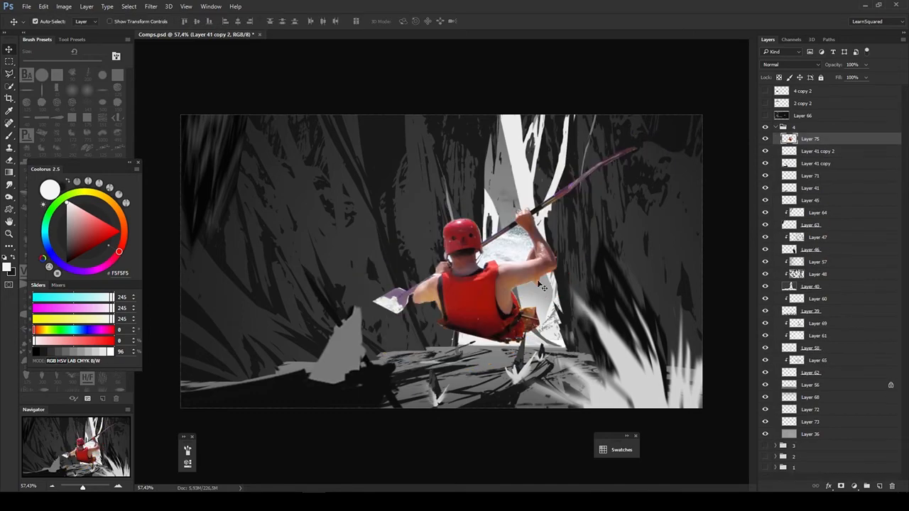
- Erase the leftover water and boat scraps around the cut-out kayaker on Layer 75
scroll(550, 196, "up", 5)
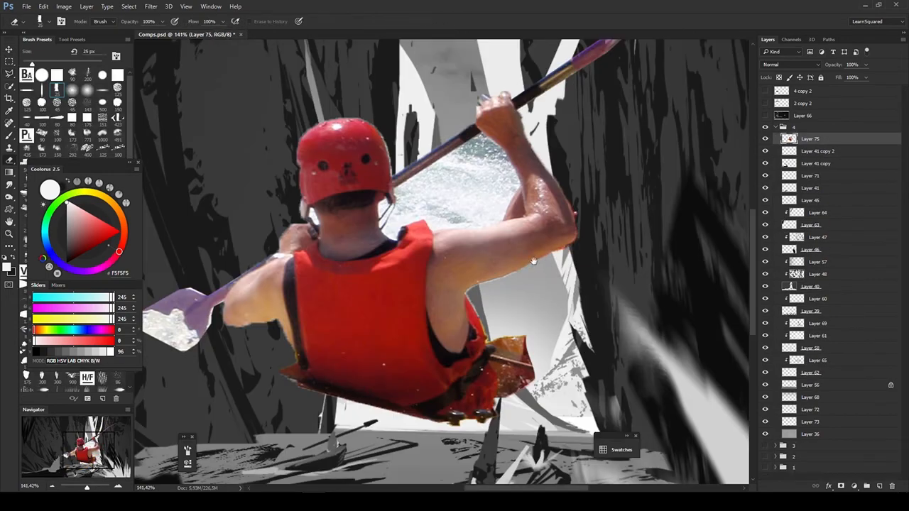
mouse_move(390, 197)
left_mouse_down()
mouse_move(461, 299)
mouse_move(532, 270)
mouse_move(483, 301)
mouse_move(379, 331)
left_mouse_up()
key("e")
key("bracketright")
key("bracketright")
key("bracketright")
key("bracketright")
key("bracketright")
scroll(574, 299, "down", 5)
- Darken the kayaker to a near-black silhouette with Hue/Saturation and duplicate its layer
key("v")
key("ctrl+u")
left_click_drag(690, 281, 652, 281)
left_click(794, 193)
key("ctrl+j")
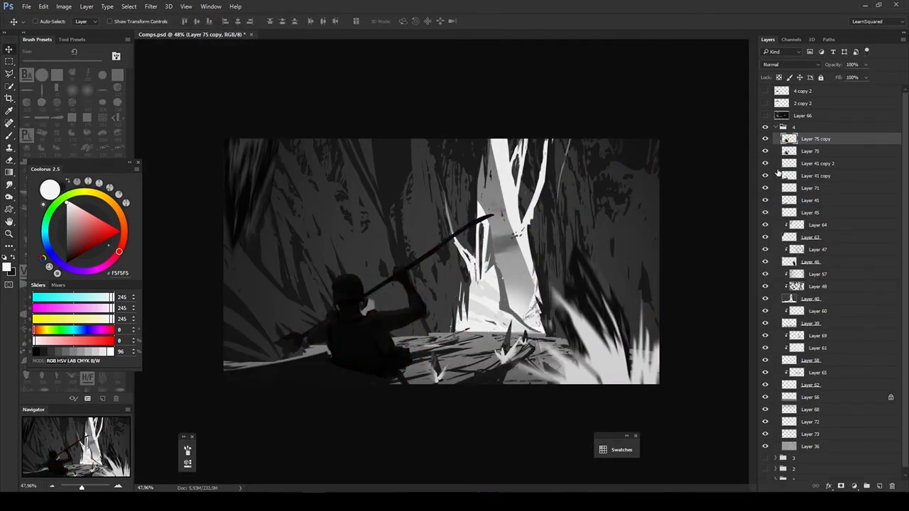
- Scale the duplicated kayaker down into the boat, hide the original Layer 75, and adjust the figure with Hue/Saturation
key("ctrl+t")
key("Return")
left_click(369, 346, "ctrl")
key("e")
key("v")
left_click(354, 343, "ctrl")
key("ctrl+u")
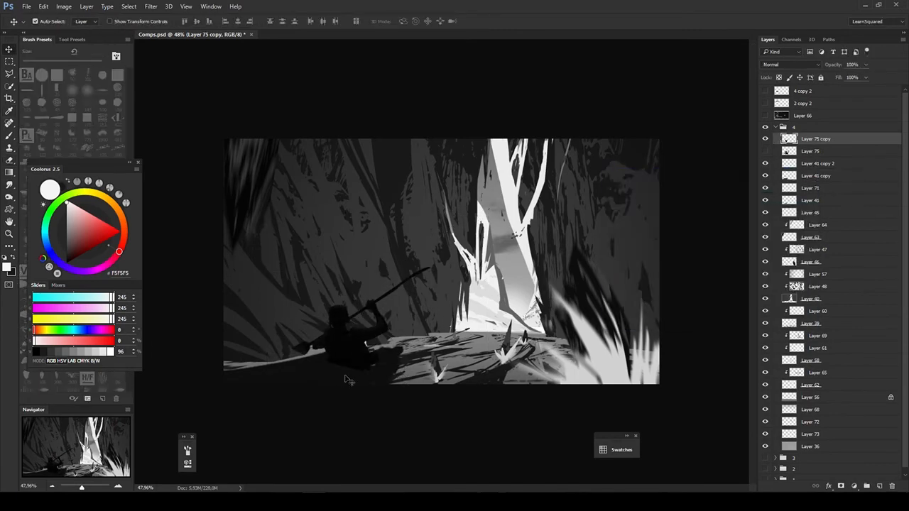
- Add a layer mask to the dark cliff on Layer 40 and mask out its base along the waterline behind the boat
left_click(291, 370, "ctrl")
left_click(299, 341, "ctrl")
left_click(841, 486)
key("b")
key("x")
key("x")
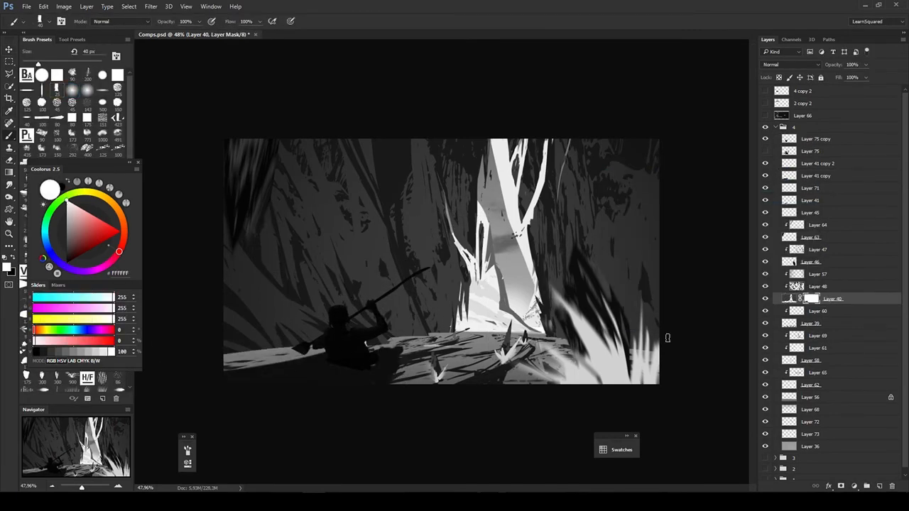
- Darken the boat beneath the kayaker by lowering its Lightness with Hue/Saturation
key("v")
left_click(291, 371, "ctrl")
key("ctrl+u")
left_click_drag(687, 283, 663, 282)
left_click(793, 193)
- Touch up the kayaker silhouette around the paddle and arm on Layer 75 copy with dark brush strokes and the Eraser
left_click(348, 342, "ctrl")
left_click(338, 345, "alt")
key("b")
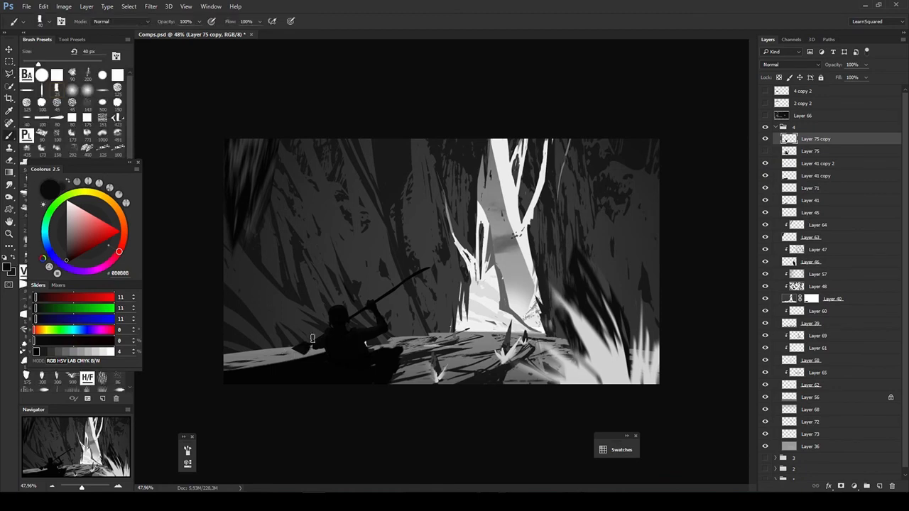
left_click_drag(310, 345, 335, 346)
key("[")
key("[")
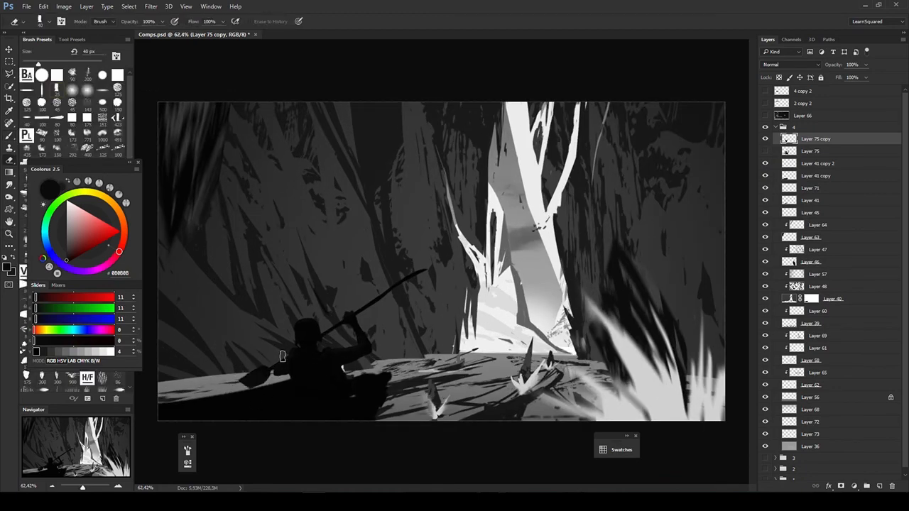
- Duplicate group 4, hide the original group and collapse it beneath the copy
key("v")
left_click(794, 127)
key("ctrl+j")
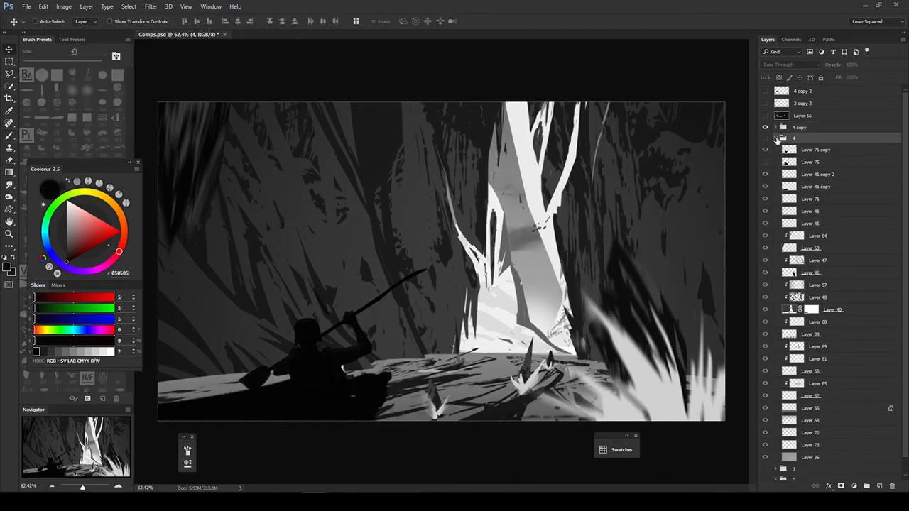
left_click(776, 139)
- Select the kayaker and boat layers in the 4 copy group and show the rule-of-thirds grid
key("c")
key("v")
left_click(291, 380, "ctrl+shift")
key("ctrl+'")
- Try moving the kayaker and boat toward the middle of the picture and enlarging them
left_click_drag(566, 253, 602, 244)
key("ctrl+t")
left_click_drag(193, 413, 179, 420)
key("Return")
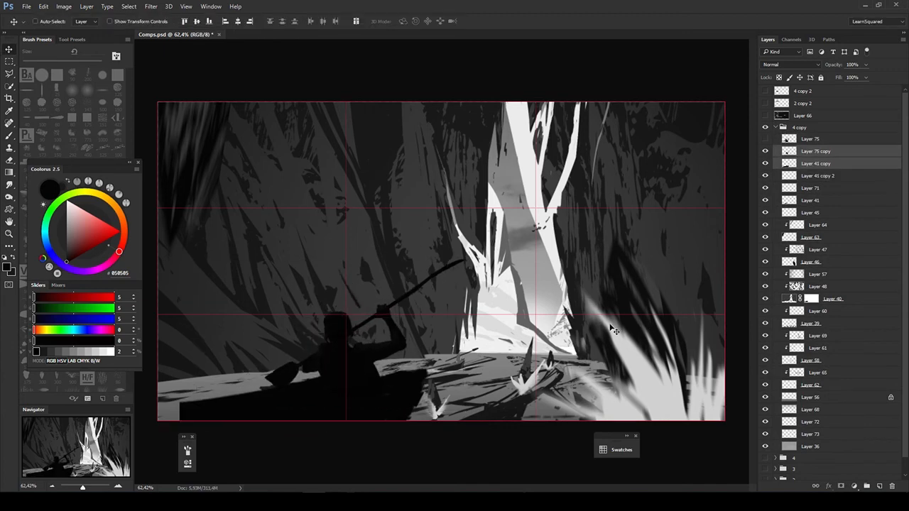
key("ctrl+alt+z")
key("ctrl+alt+z")
- Shift the kayaker and boat toward the left third line and extend the hull to the canvas edge on Layer 41 copy
left_click_drag(610, 324, 635, 323)
left_click(261, 406, "ctrl")
key("b")
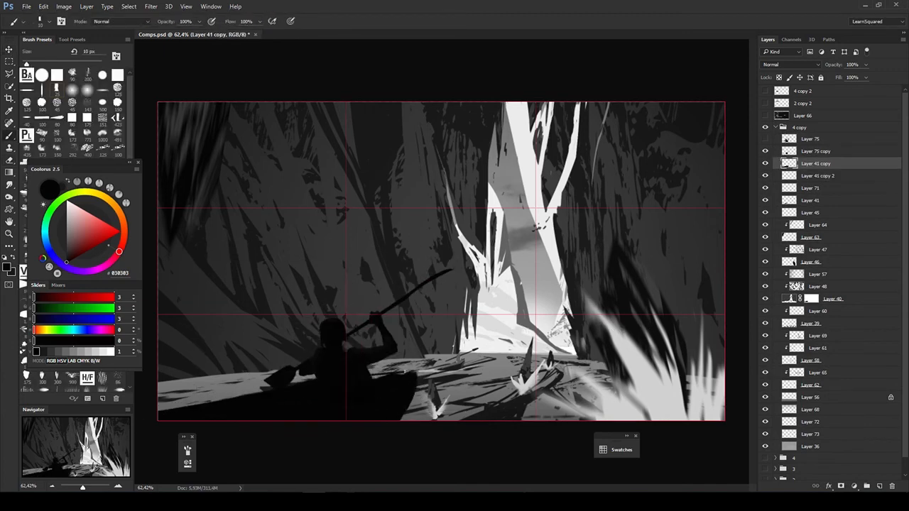
key("ctrl+l")
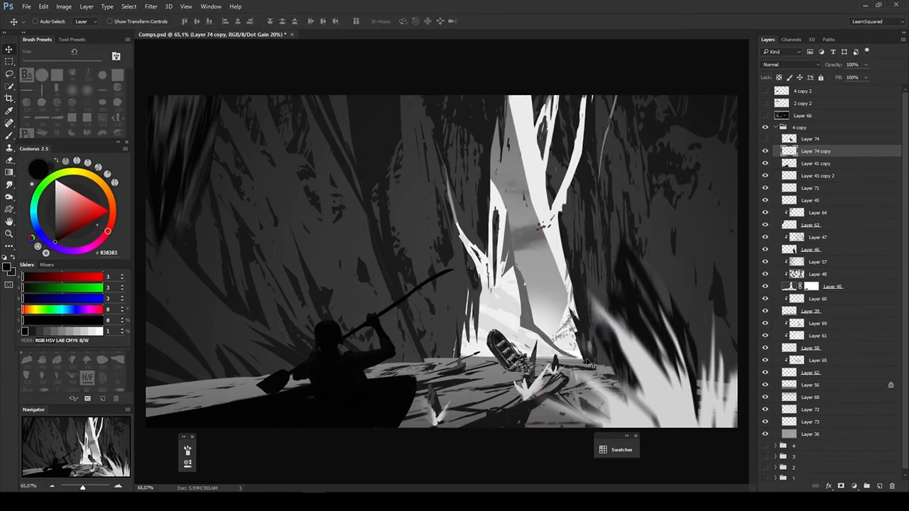
- Scale the small boat on Layer 74 copy down onto the far waterline below the gap and darken it with Hue/Saturation
key("ctrl+t")
key("c")
key("v")
key("ctrl+'")
key("ctrl+u")
left_click_drag(689, 282, 668, 283)
key("Return")
key("e")
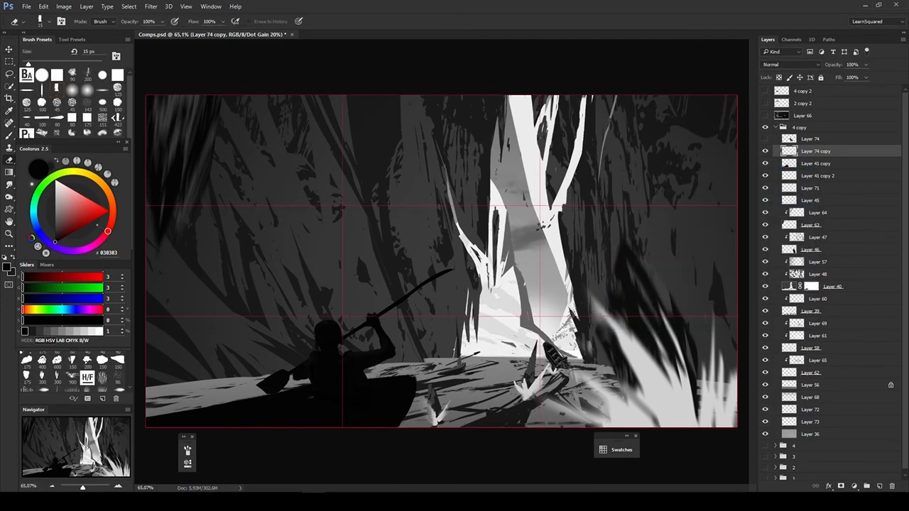
- Clean up the small distant boat with the Eraser and fine-tune its shape with Free Transform
left_click(549, 358, "alt")
key("v")
key("ctrl+t")
key("Return")
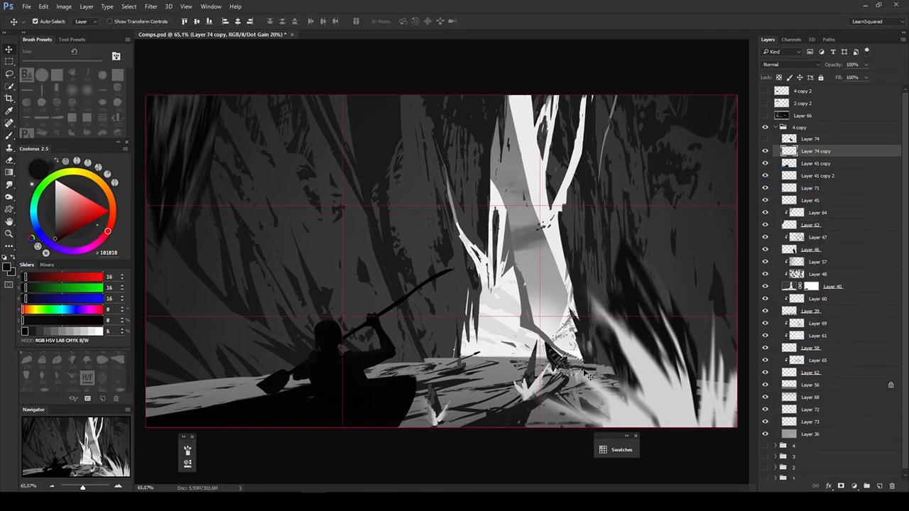
- Hide the grid and touch up the crystals beside the small boat with the Eraser on Layer 45
key("z")
mouse_move(578, 381)
left_mouse_down()
mouse_move(605, 383)
mouse_move(587, 429)
left_mouse_up()
key("ctrl+'")
key("v")
left_click(618, 359, "ctrl")
left_click(524, 384, "ctrl")
key("e")
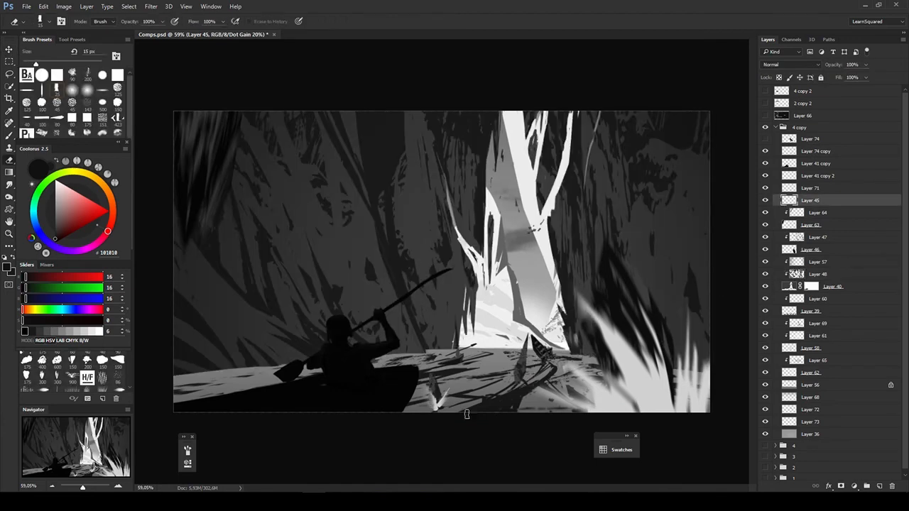
left_click_drag(528, 370, 521, 381)
- Move the small dark crystal and its white splash away from the kayak's bow, toward the middle of the foreground
key("v")
left_click(490, 380, "ctrl")
key("l")
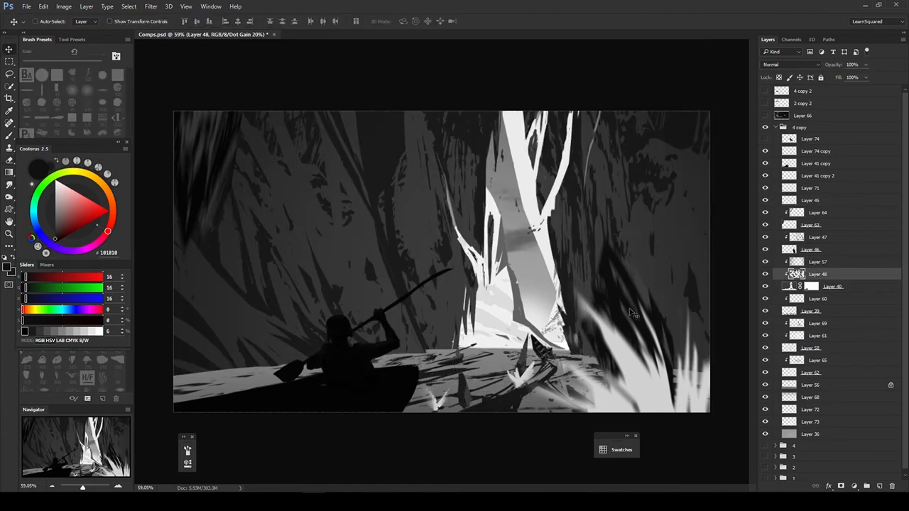
left_click(640, 369, "ctrl")
left_click_drag(437, 401, 466, 401)
- Retouch the small distant boat on Layer 74 copy with a fine 8 px brush and Eraser
left_click(526, 349, "ctrl")
key("e")
key("v")
key("b")
left_click(542, 350, "ctrl")
left_click(543, 351, "alt")
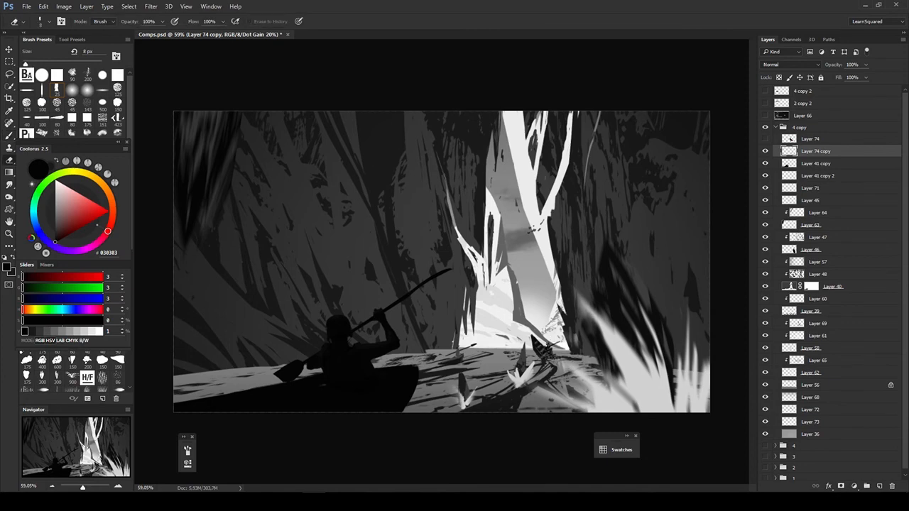
- Copy a lassoed piece to a new layer and transform it into a small dark shape at the far waterline
key("v")
left_click(455, 355, "ctrl")
left_click(384, 380, "ctrl")
key("l")
mouse_move(470, 304)
left_mouse_down()
mouse_move(295, 387)
mouse_move(465, 284)
mouse_move(498, 331)
left_mouse_up()
key("ctrl+j")
key("ctrl+t")
key("Return")
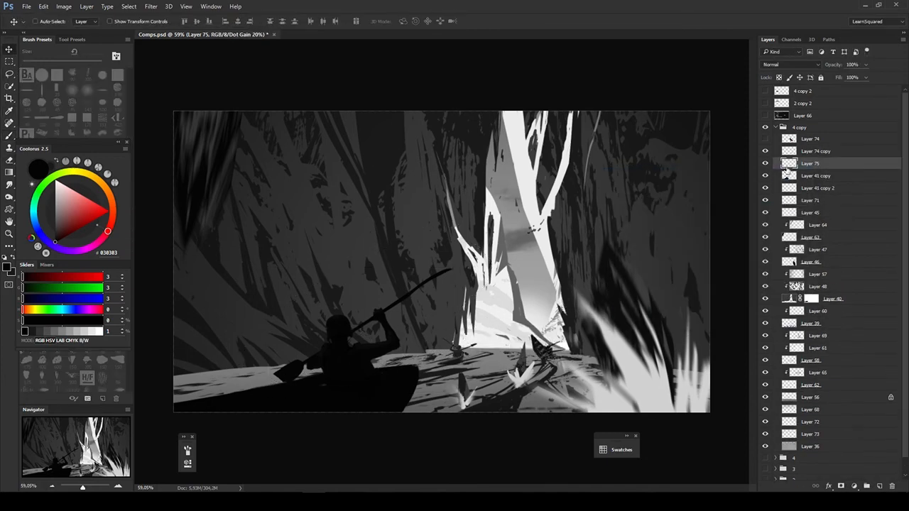
- Move the new layer below Layer 41 copy and merge it into Layer 41 copy 2
key("ctrl+bracketleft")
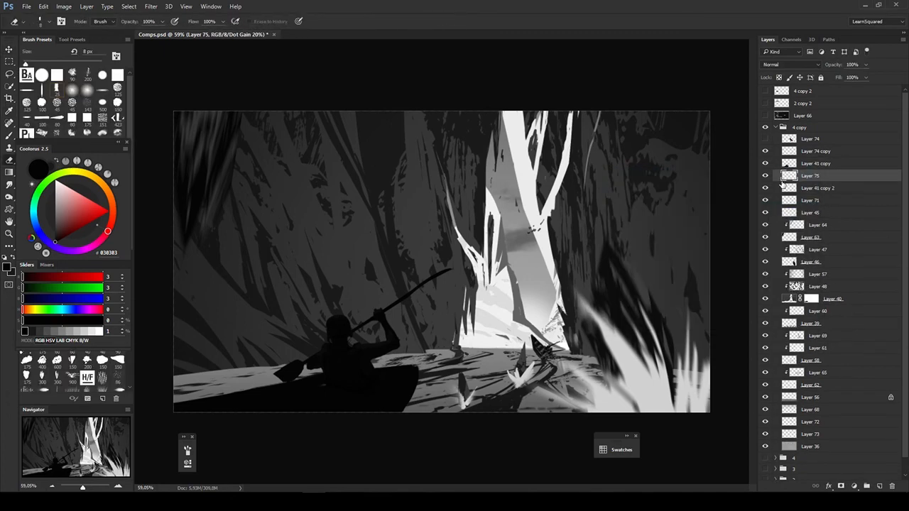
key("ctrl+e")
key("ctrl+u")
key("Escape")
- Retouch the cliff texture behind the kayaker on Layer 48 with the dark brush and Eraser
key("b")
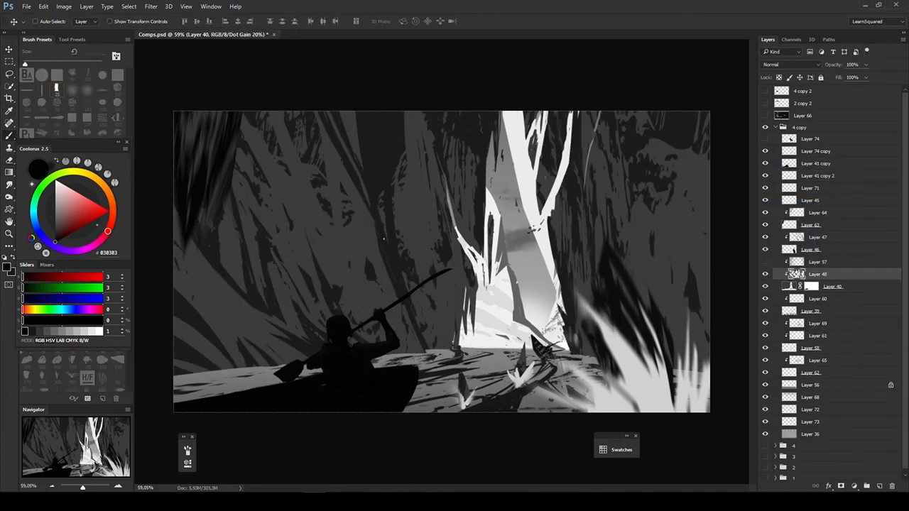
left_click(308, 285, "alt")
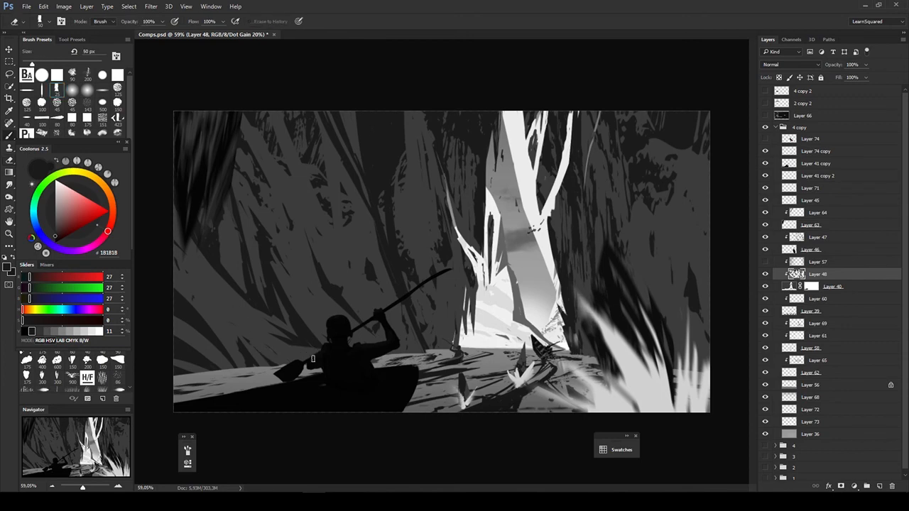
key("v")
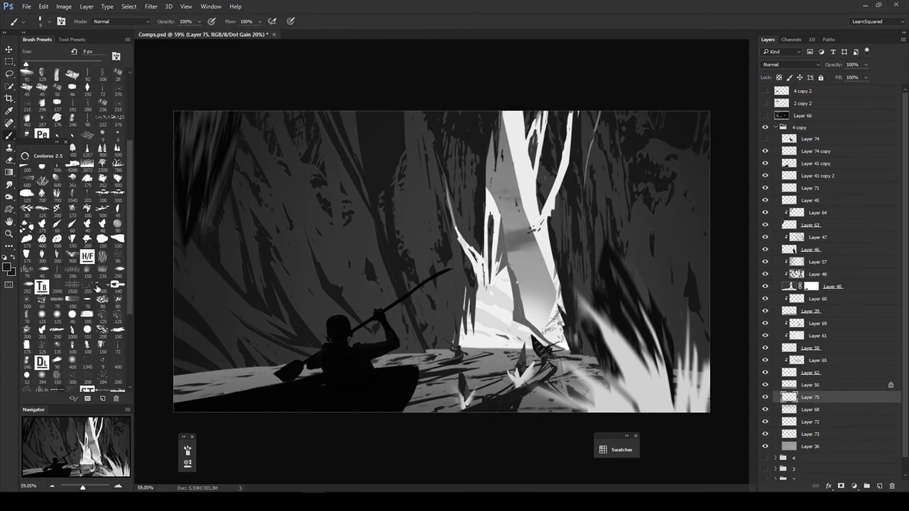
- Adjust Layer 75 below Layer 56 with Hue/Saturation
key("ctrl+u")
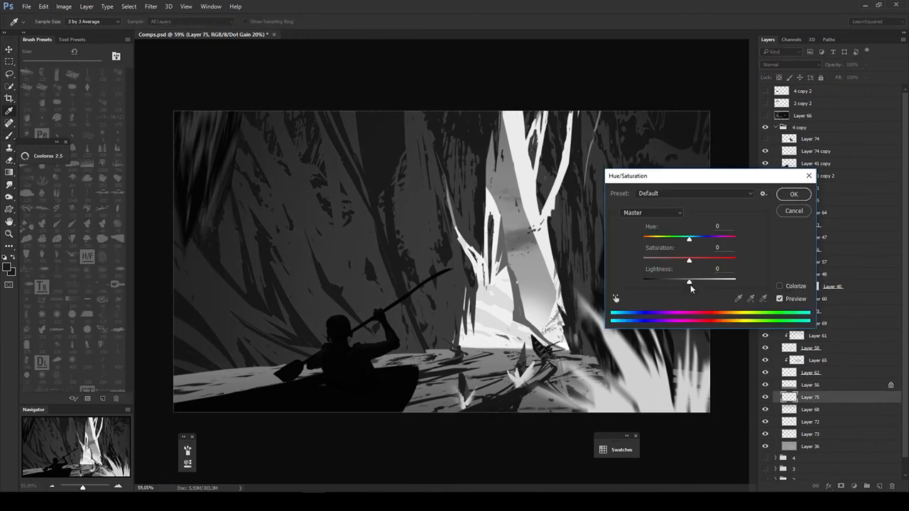
key("Escape")
key("ctrl+u")
key("Return")
- Transform the small dark shape on Layer 41 copy 2 at the far waterline
left_click(789, 175)
key("ctrl+t")
mouse_move(471, 361)
left_mouse_down()
mouse_move(463, 355)
mouse_move(481, 348)
left_mouse_up()
key("Return")
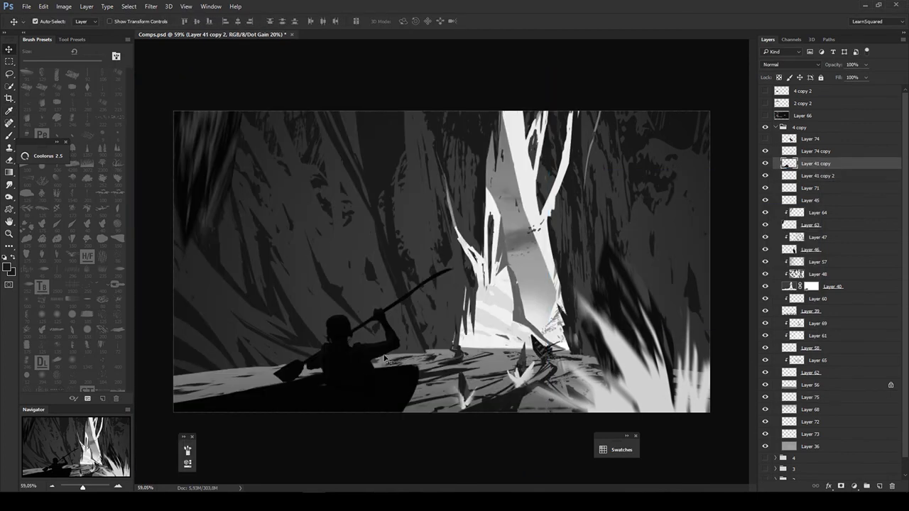
key("b")
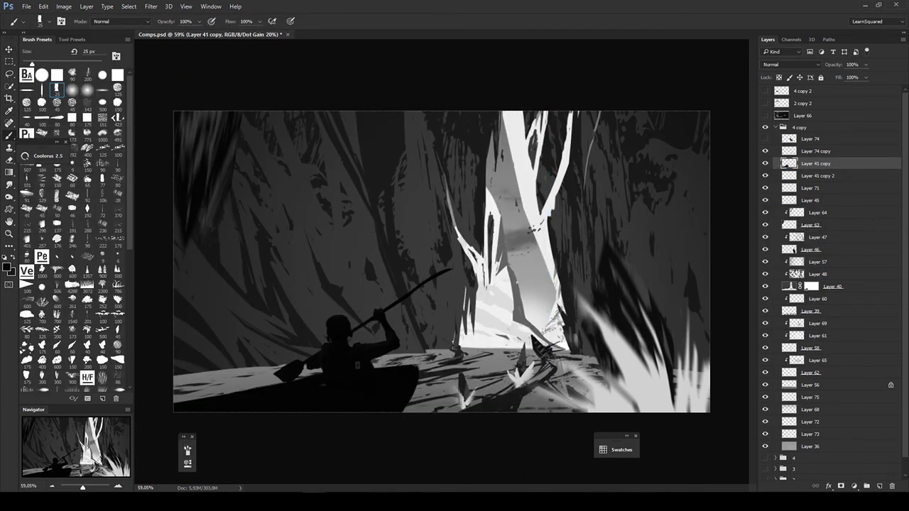
- Show the grid, rescale and reposition the small figure on Layer 41 copy 2, and clear that layer from the group
key("ctrl+;")
key("v")
left_click(789, 176)
key("ctrl+t")
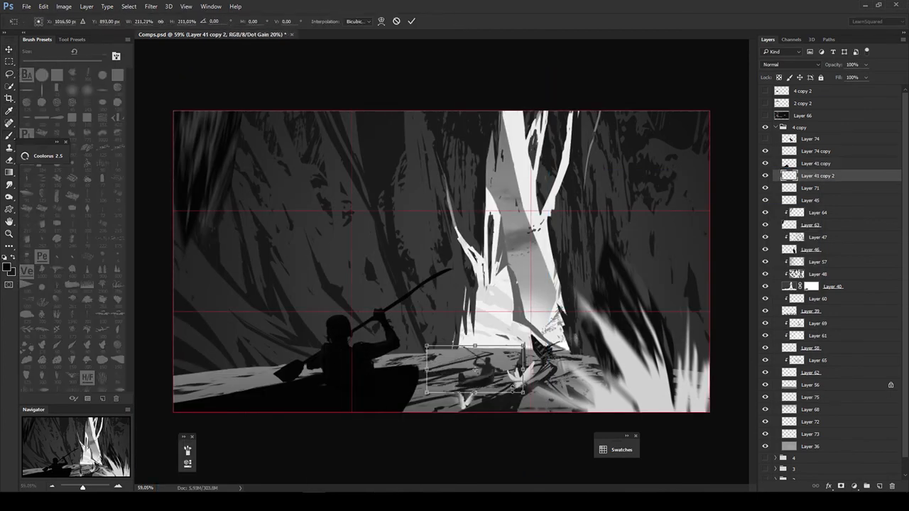
left_click_drag(523, 390, 482, 370)
left_click_drag(456, 359, 454, 349)
key("Return")
mouse_move(507, 385)
left_mouse_down()
mouse_move(486, 327)
mouse_move(452, 340)
left_mouse_up()
key("ctrl+e")
- Lasso a dark crystal on Layer 63, place it at the cliff base beside the gap, and scale it to about 70%
left_click(789, 274)
key("ctrl+t")
key("Return")
key("b")
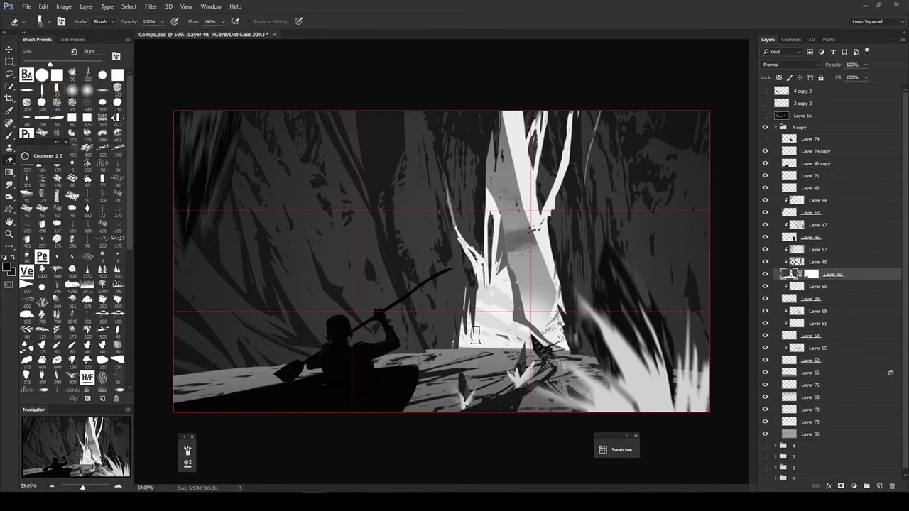
left_click(790, 188)
left_click(792, 276)
left_click(790, 213)
key("b")
key("bracketright")
key("bracketright")
key("bracketright")
left_click_drag(445, 304, 446, 356)
key("ctrl+t")
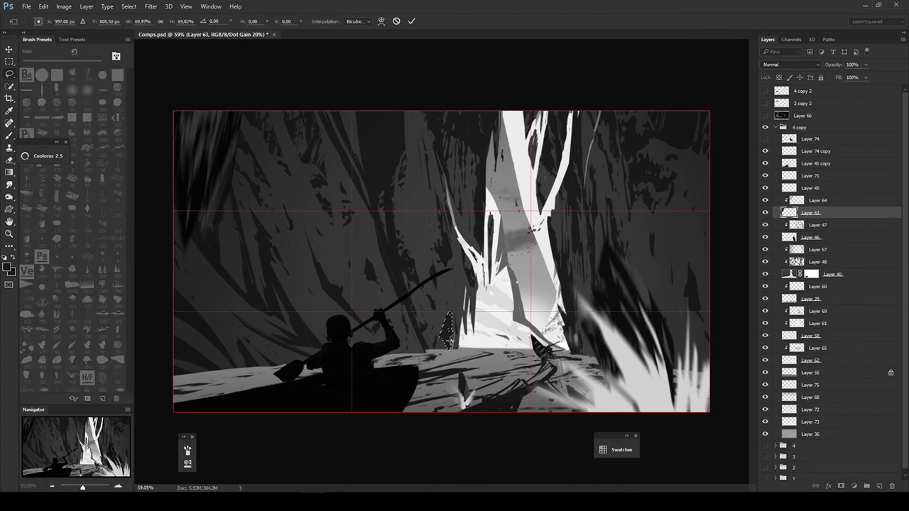
key("Return")
- Refine the small crystal at the far waterline and give it a light splash at its base
key("v")
left_click(445, 370, "ctrl")
key("bracketleft")
key("bracketleft")
key("bracketleft")
key("b")
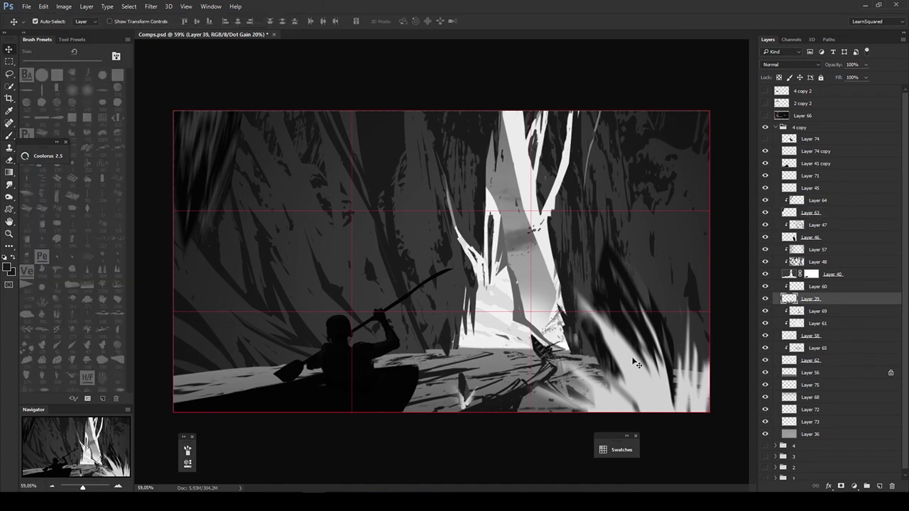
left_click(443, 355, "ctrl")
left_click(696, 305, "ctrl")
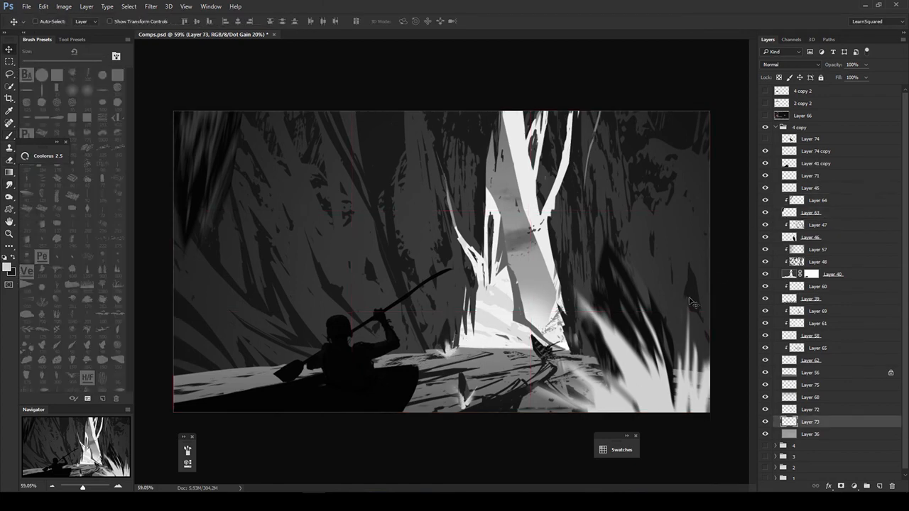
- Hide Layer 64 and paint dark overhanging shapes into both upper corners on Layer 63
left_click(818, 201)
left_click(765, 201)
left_click(811, 213)
left_click(233, 170, "alt")
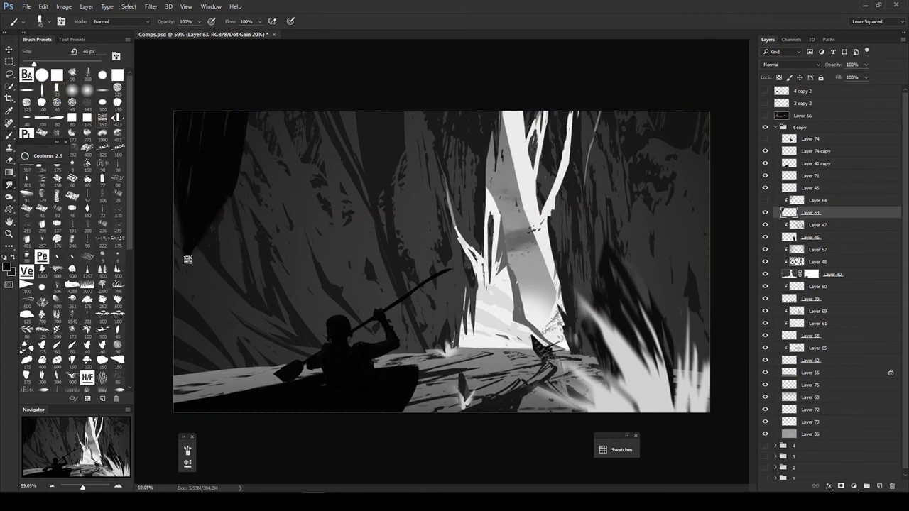
key("bracketleft")
key("bracketleft")
key("bracketleft")
left_click_drag(684, 116, 684, 222)
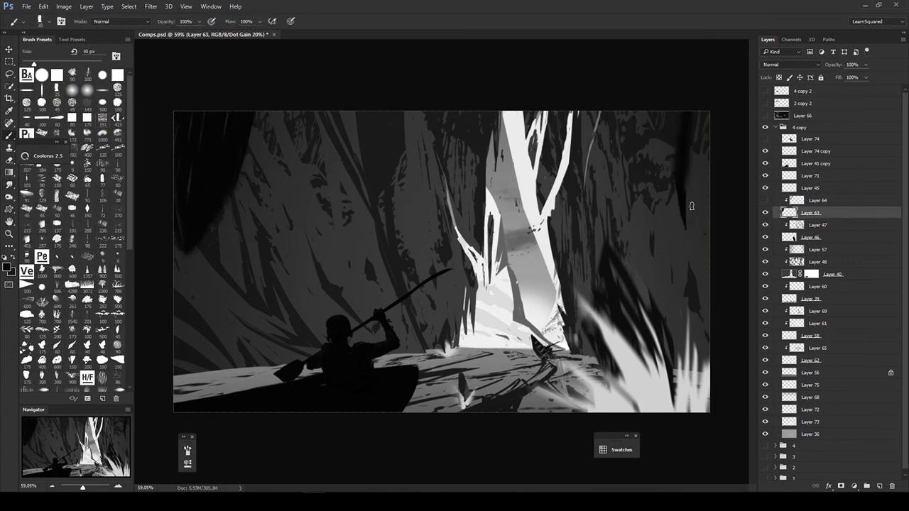
- Show Layer 64 again and delete the hidden Layer 74
left_click(765, 201)
left_click(818, 200)
key("v")
left_click(811, 140)
key("Delete")
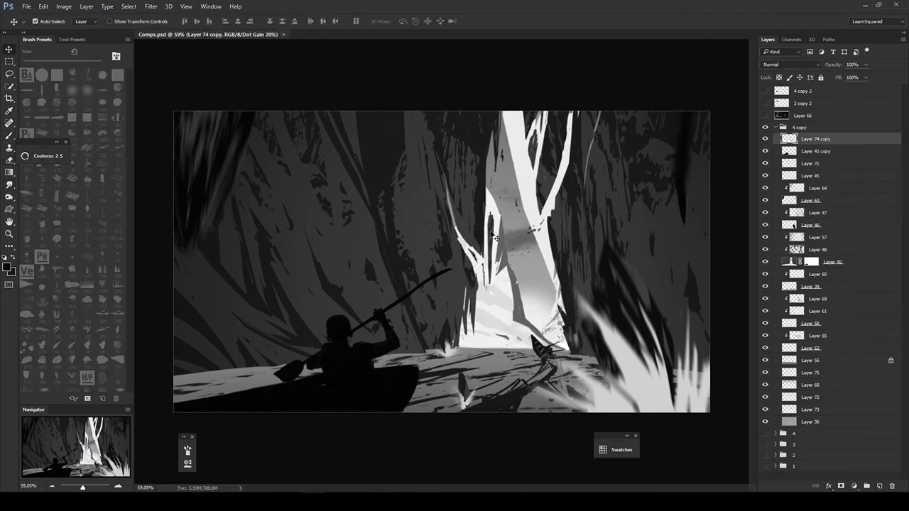
- Refine the cliff edge at the base of the bright gap on Layer 40 with thin 8 px dark strokes
left_click(495, 236)
key("b")
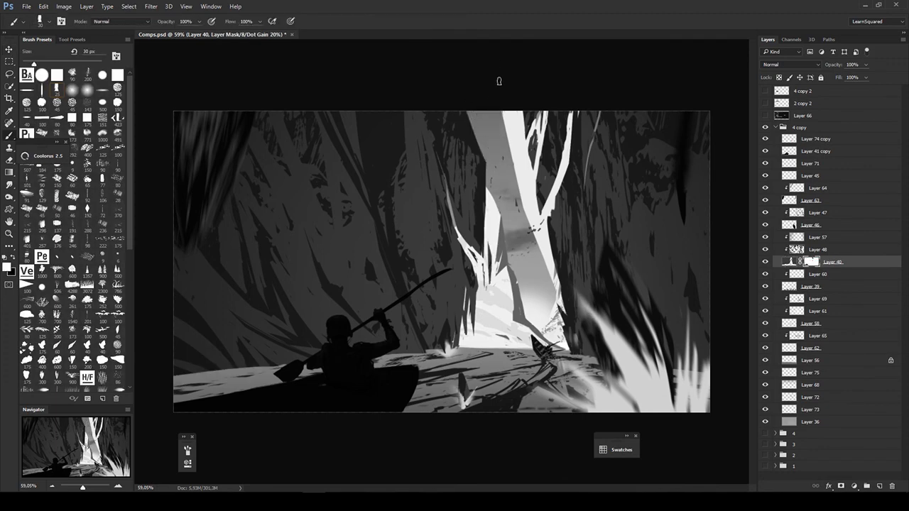
key("v")
left_click(788, 262)
key("b")
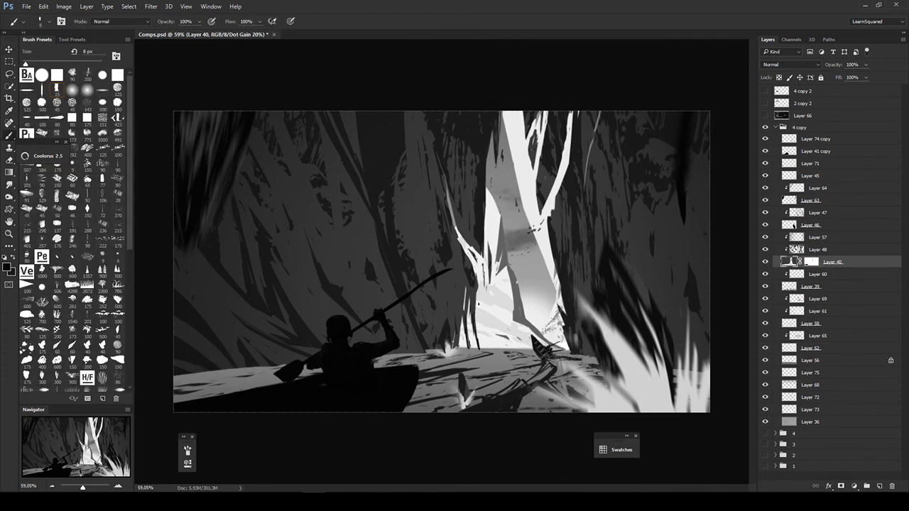
key("alt+y")
left_click(766, 262)
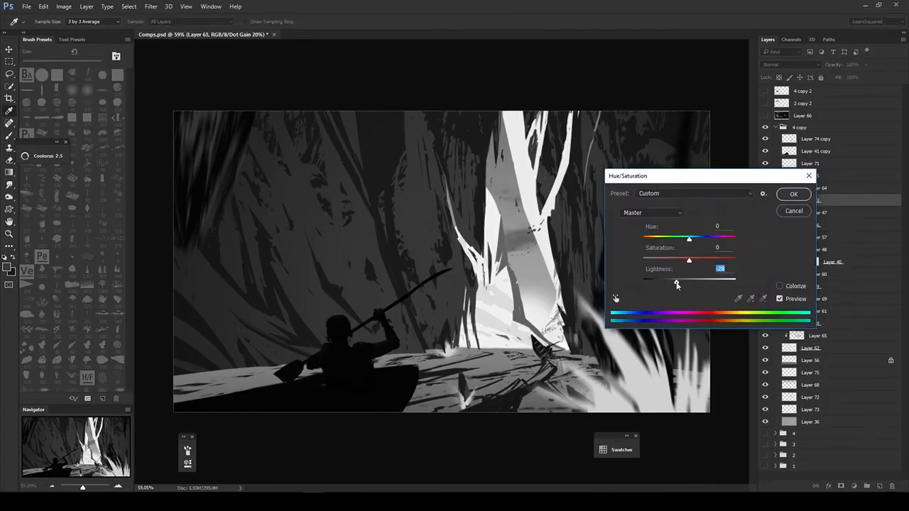